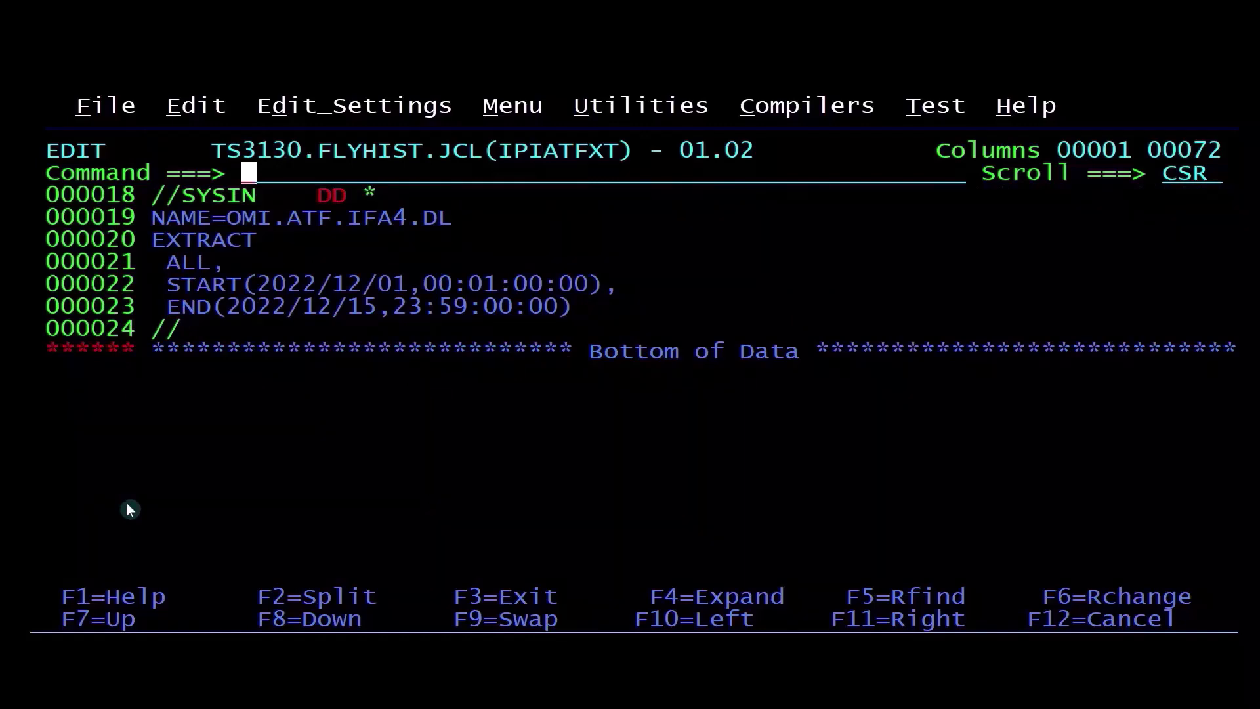
# Change the job name on the JOB statement to IPAATFXT
pyautogui.press('F7')
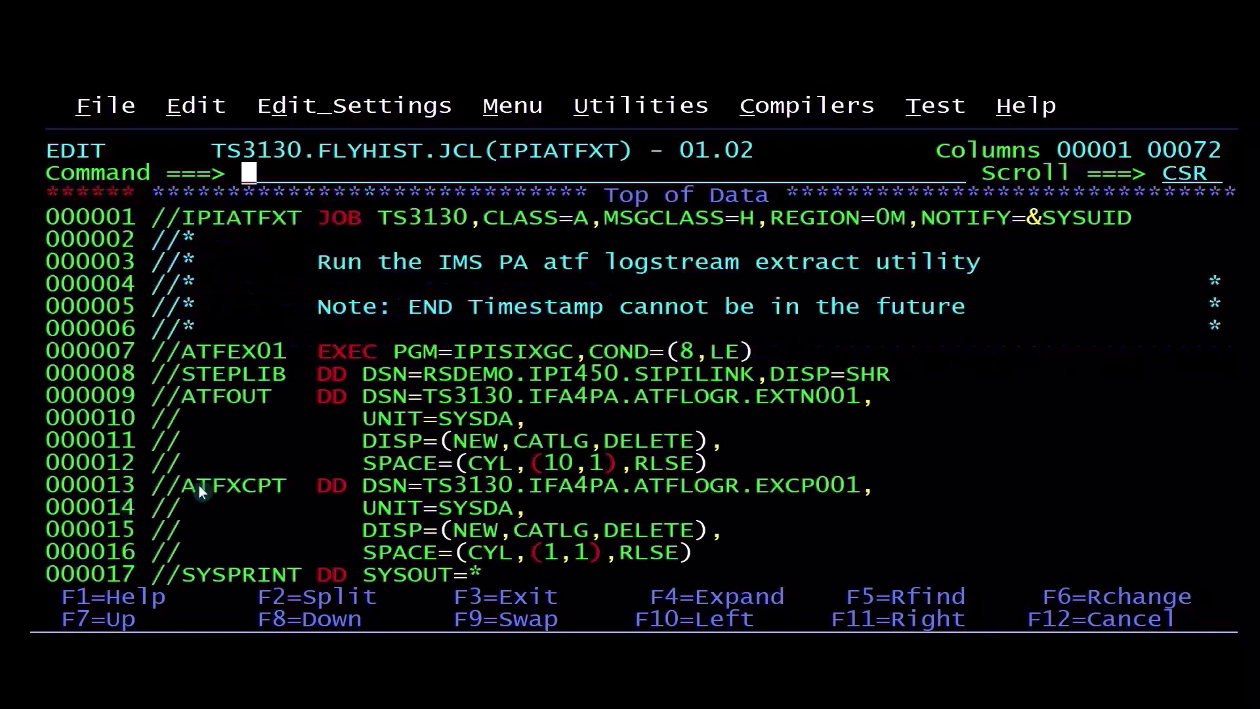
pyautogui.press('Down')
pyautogui.press('Down')
pyautogui.press('Left')
pyautogui.press('Left')
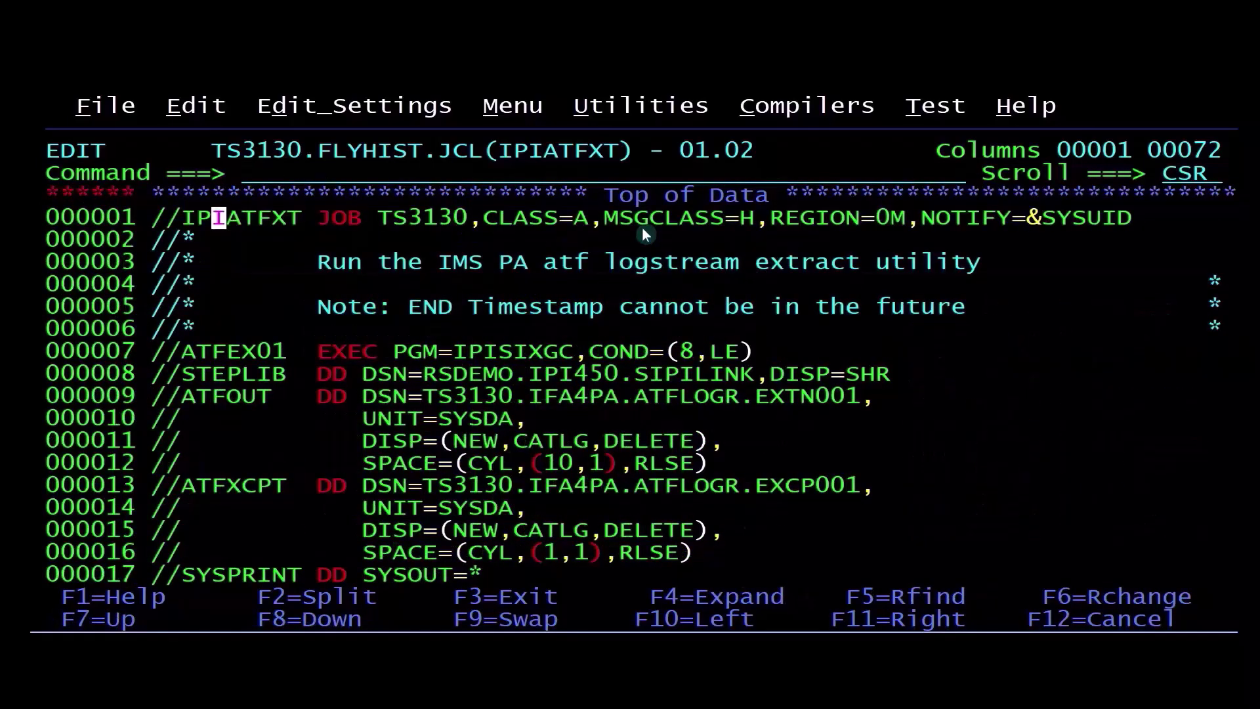
pyautogui.write('A')
pyautogui.press('Return')
pyautogui.press('Up')
pyautogui.press('Up')
pyautogui.press('Up')
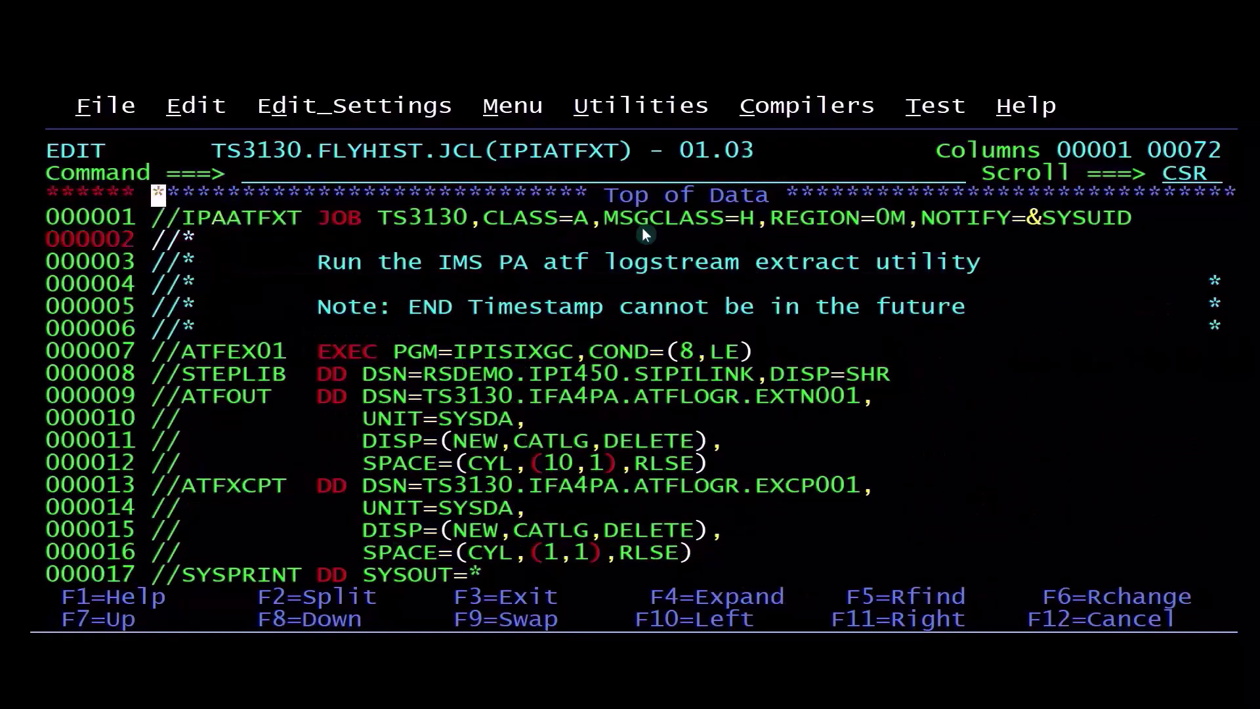
pyautogui.press('Down')
pyautogui.press('Tab')
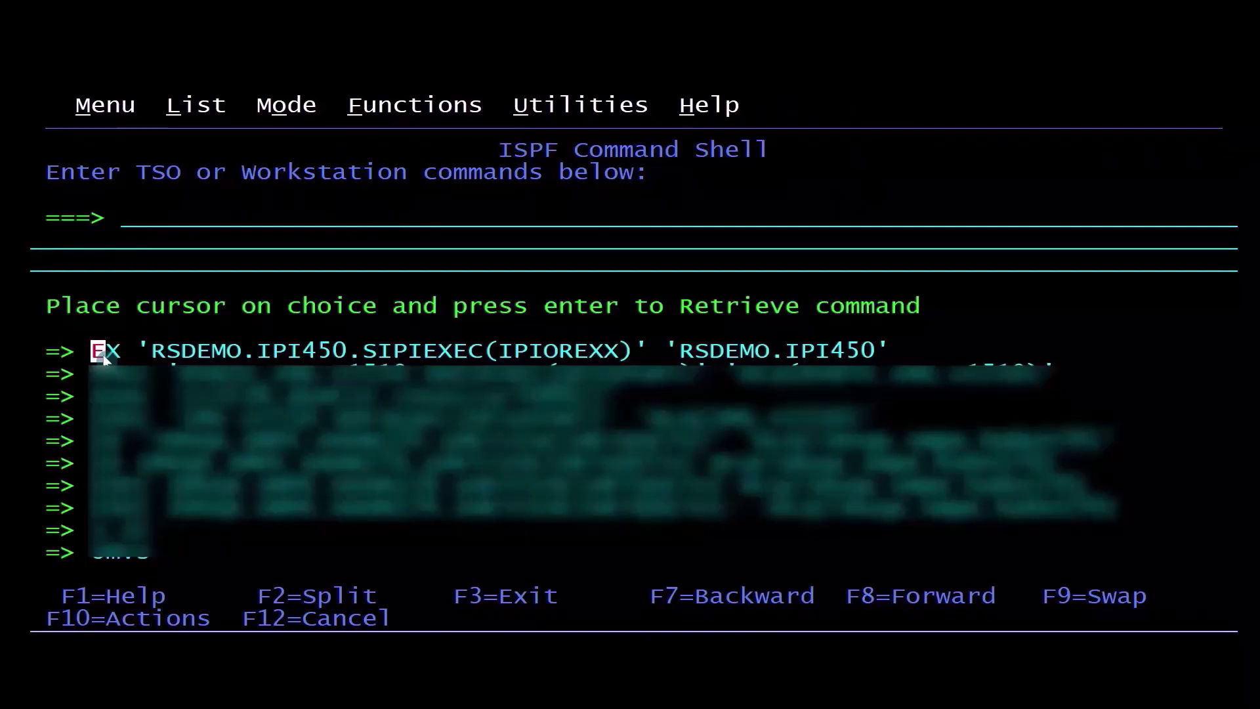
# Start IMS Performance Analyzer by retrieving and running the command EX 'RSDEMO.IPI450.SIPIEXEC(IPIOREXX)' 'RSDEMO.IPI450'
pyautogui.press('Return')
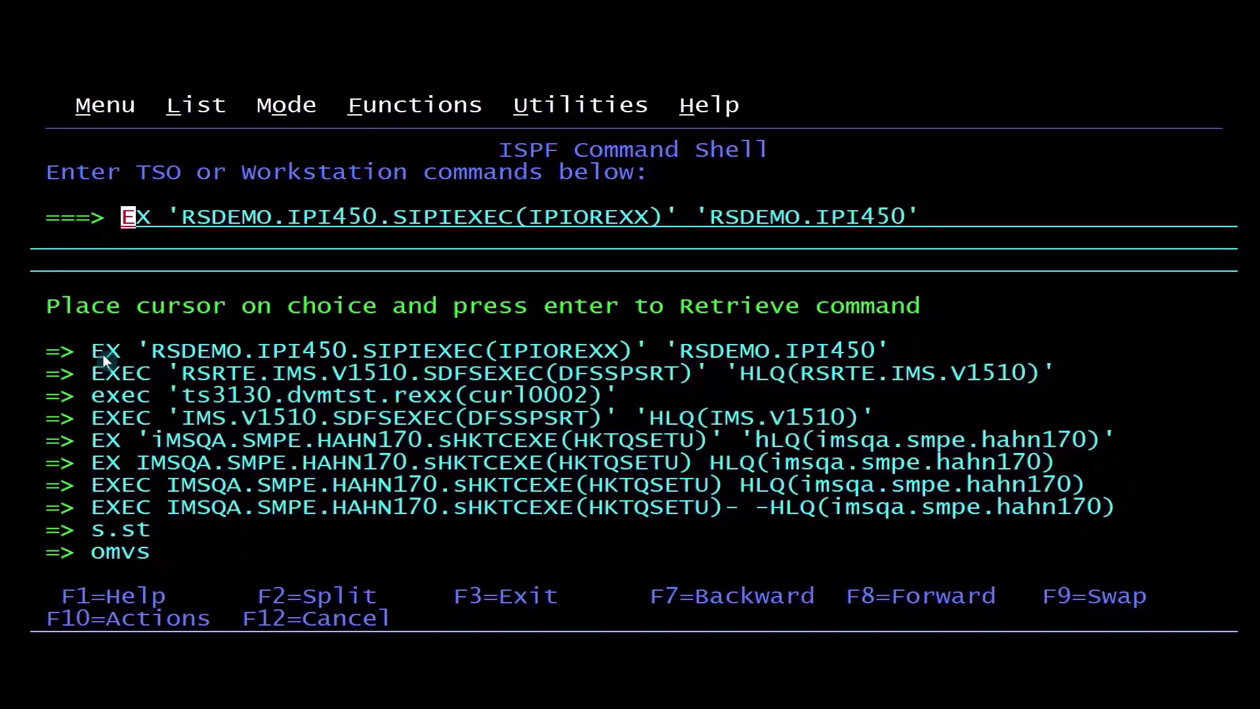
pyautogui.press('Return')
pyautogui.press('Return')
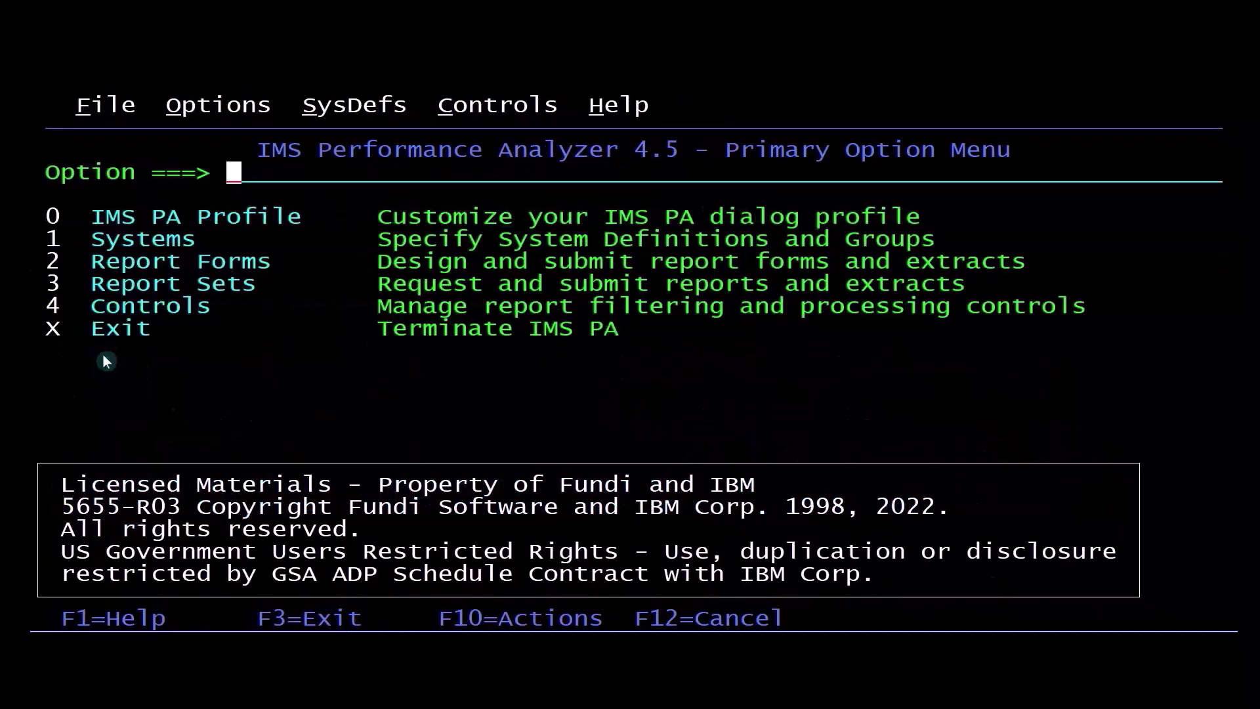
# Open the SAMPATF report set for editing from the Report Sets list
pyautogui.write('3')
pyautogui.press('Return')
pyautogui.press('Tab')
pyautogui.press('Tab')
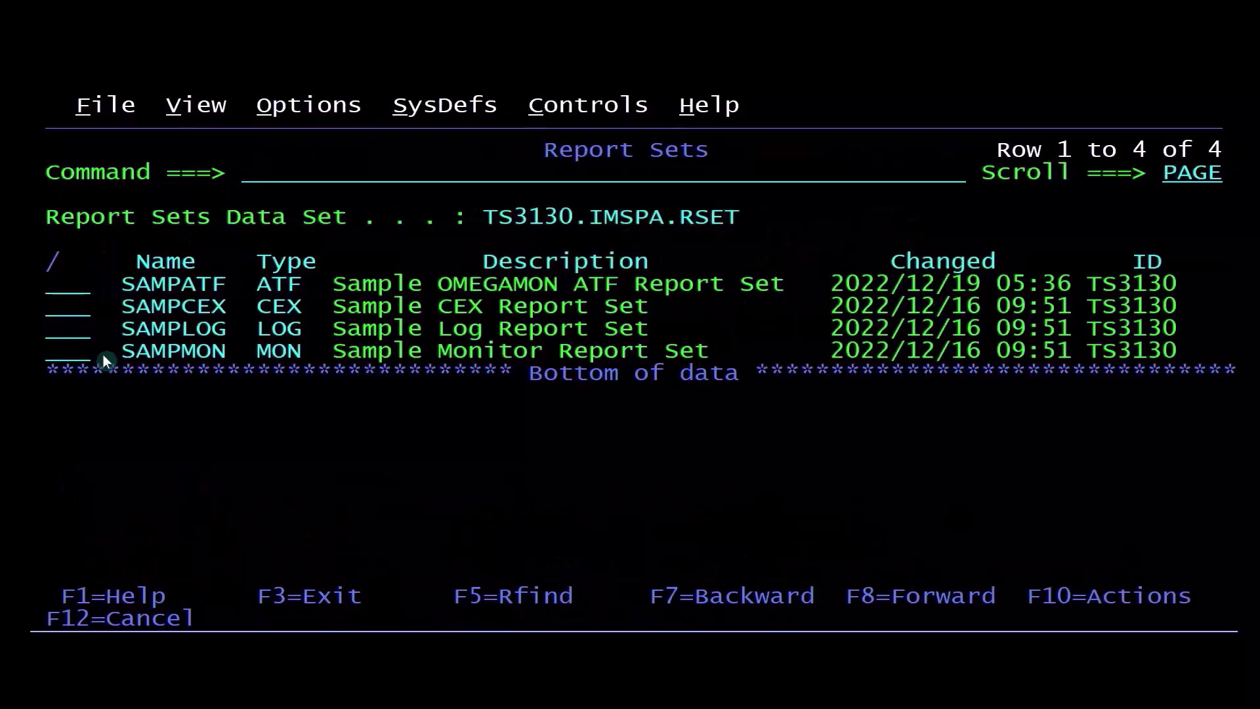
pyautogui.write('/')
pyautogui.press('Return')
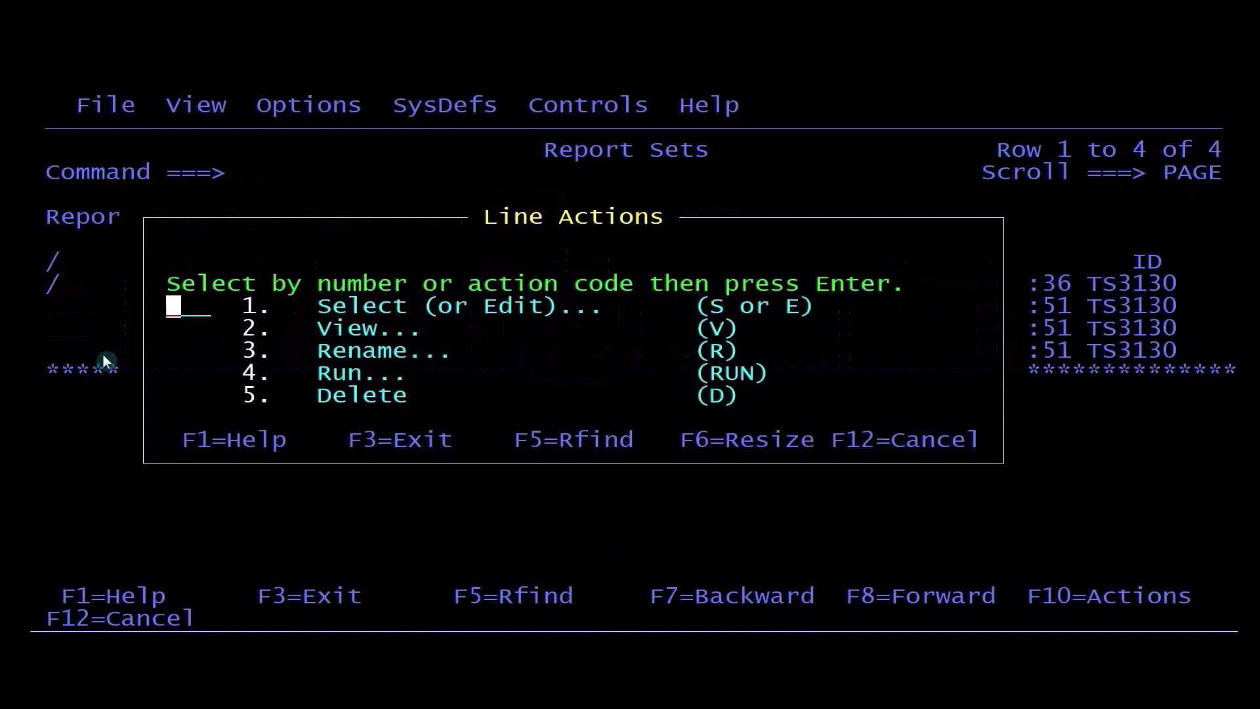
pyautogui.write('1')
pyautogui.press('Return')
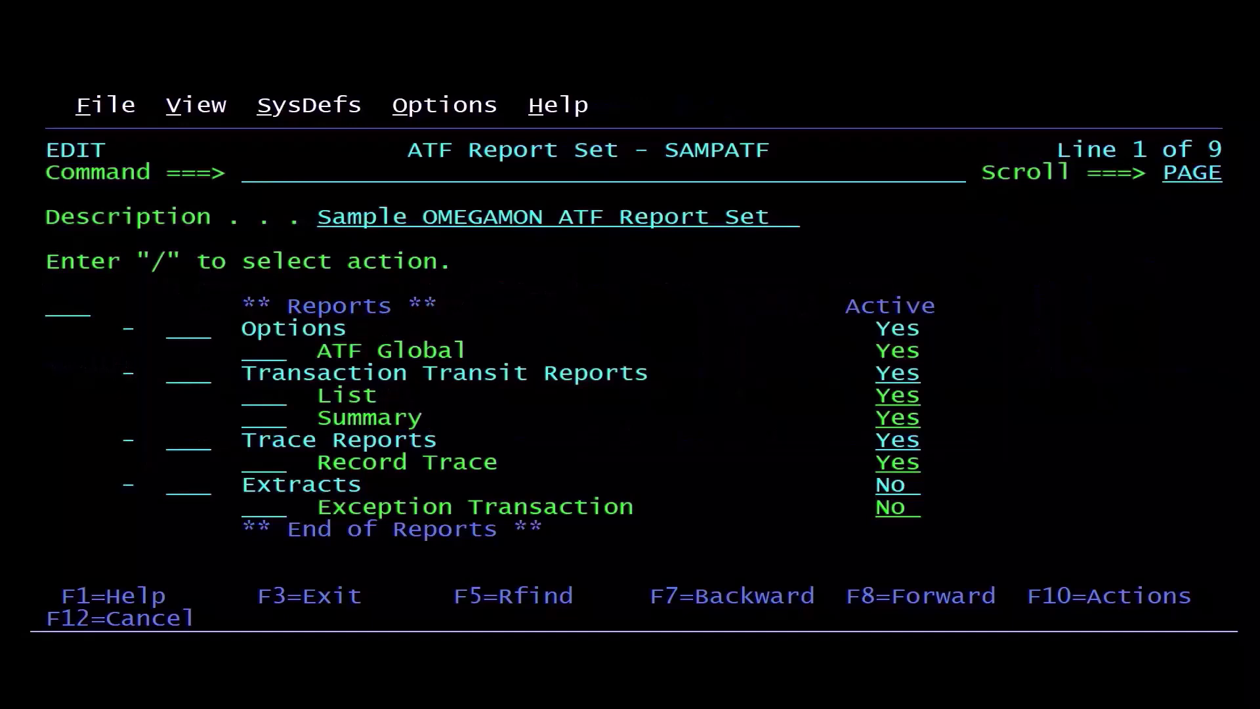
# Review the ATF Global options of the report set, including the exception criteria for transactions, and return to the report list
pyautogui.click(264, 351)
pyautogui.write('/')
pyautogui.press('Return')
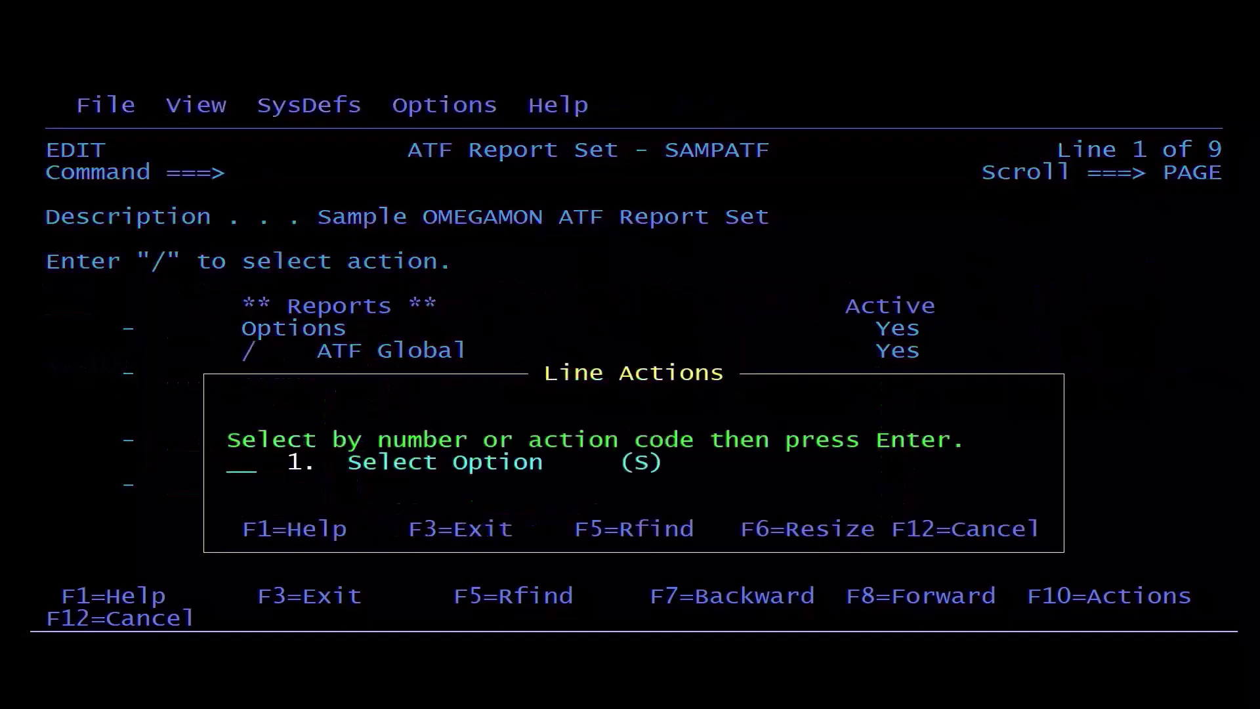
pyautogui.write('1')
pyautogui.press('Return')
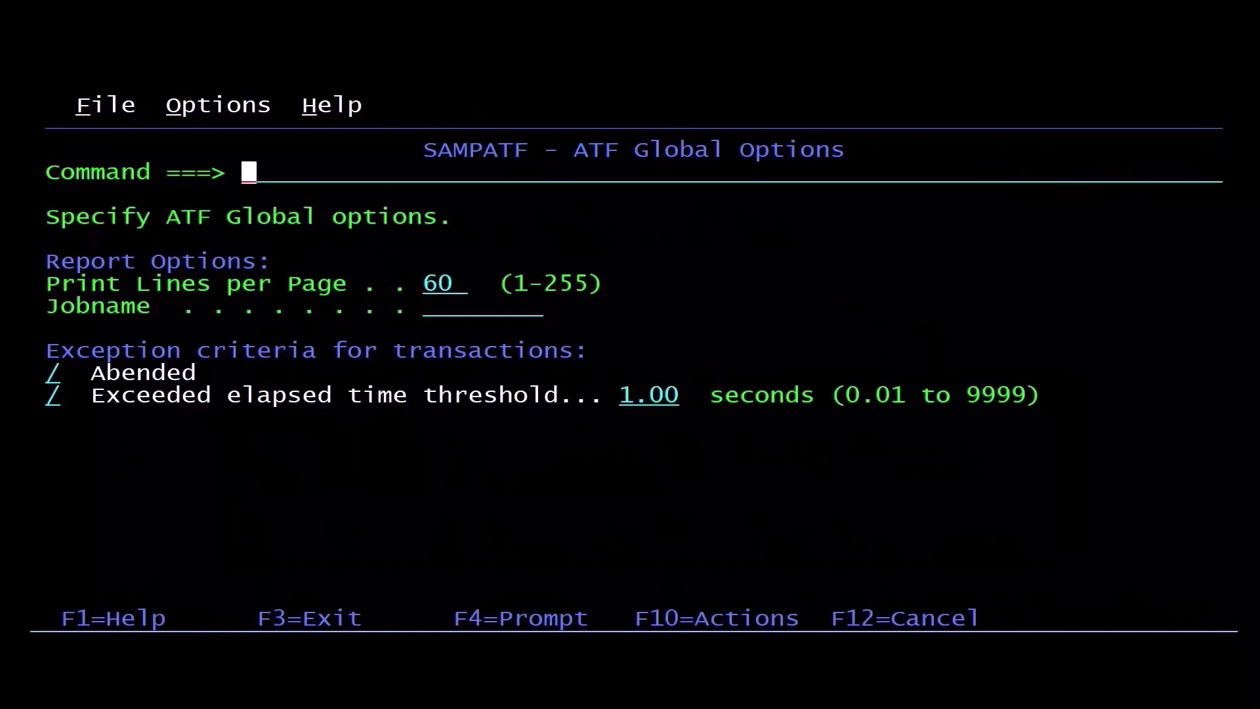
pyautogui.press('F3')
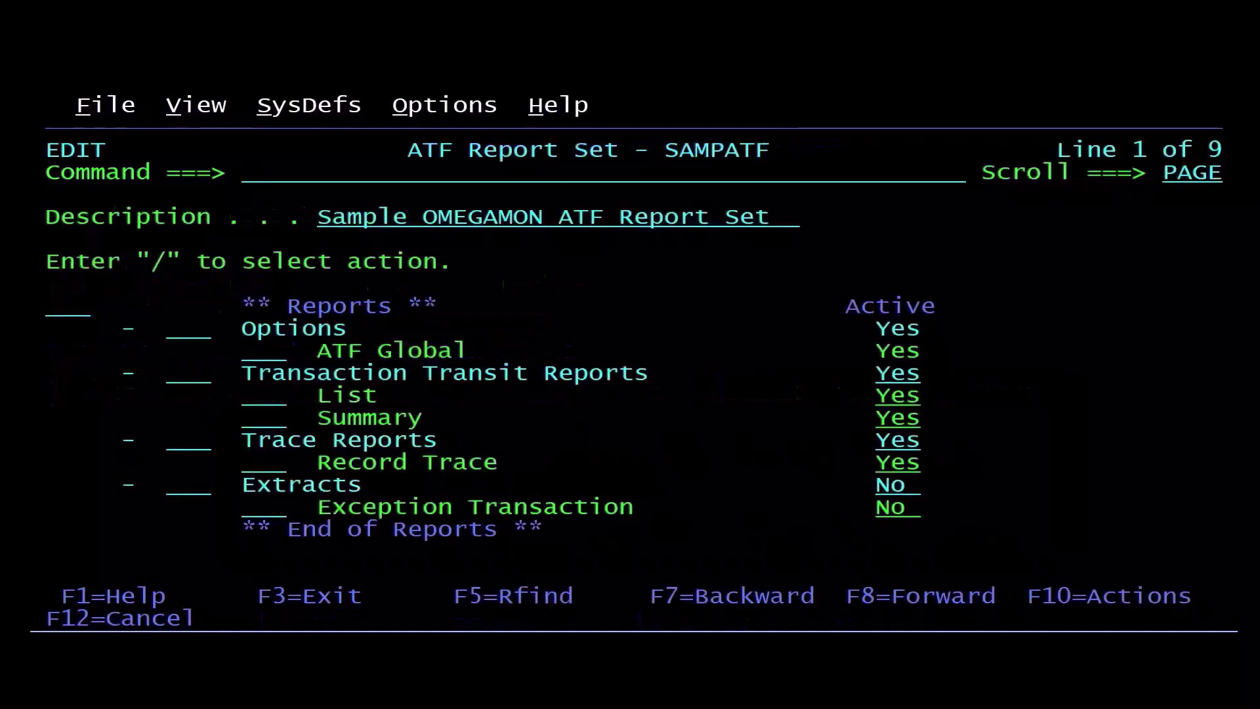
# Review the options of the transaction transit List report, including its report interval, and return to the report set
pyautogui.press('Down')
pyautogui.press('Down')
pyautogui.press('Down')
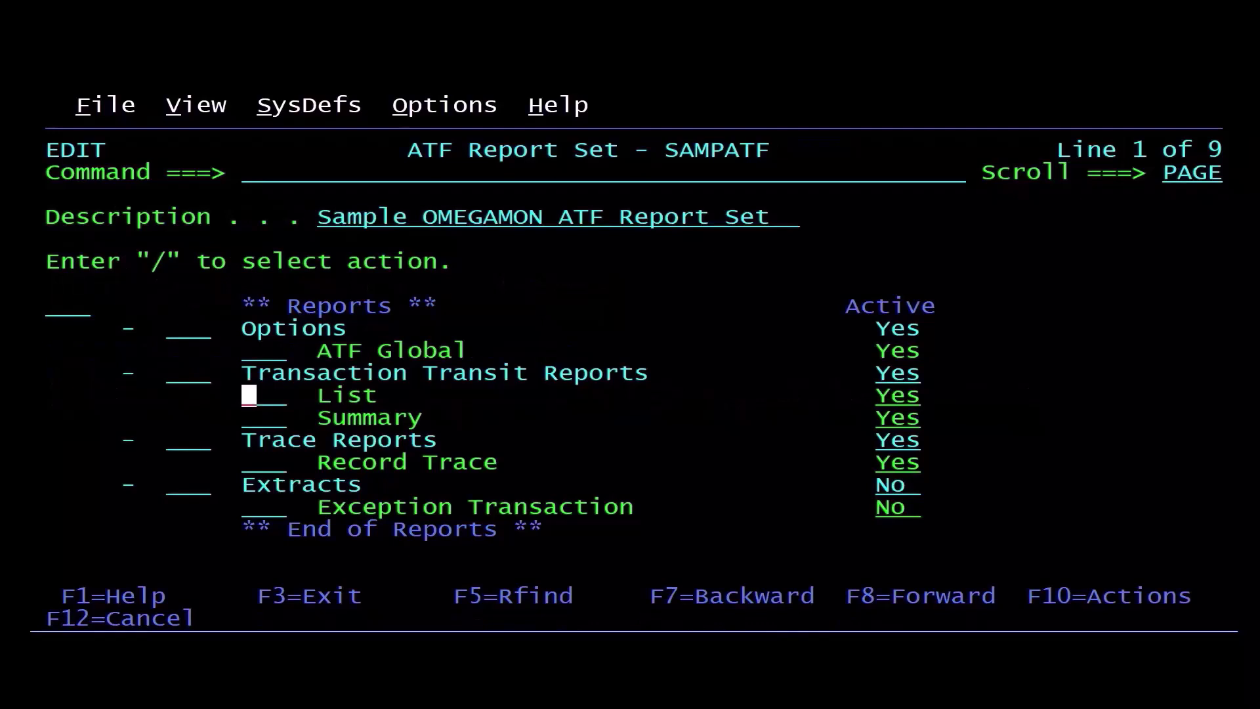
pyautogui.write('/')
pyautogui.press('Return')
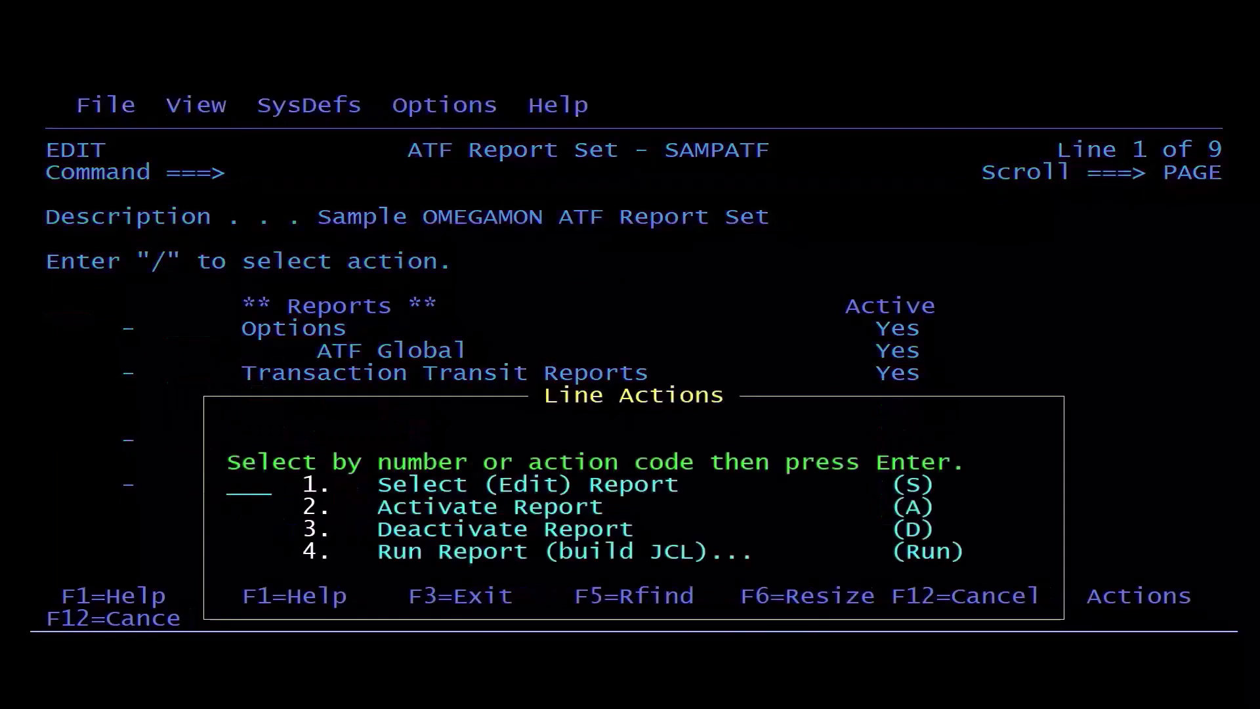
pyautogui.write('1')
pyautogui.press('Return')
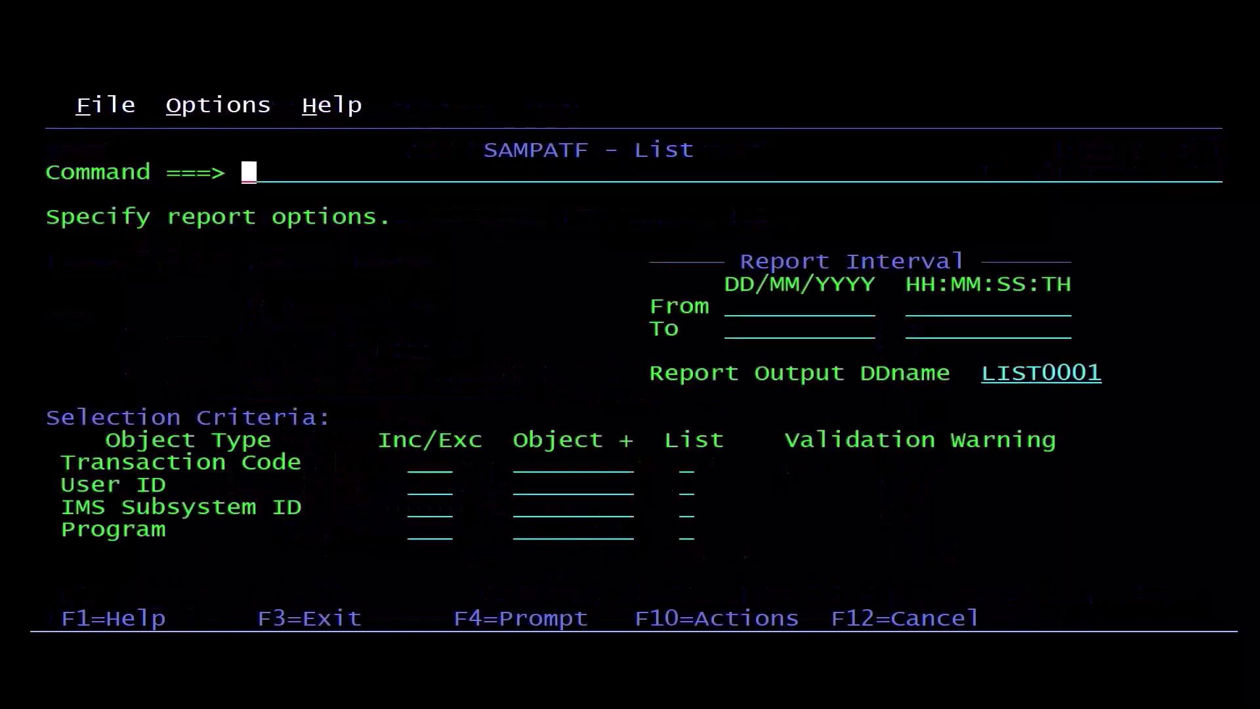
pyautogui.click(731, 306)
pyautogui.press('F3')
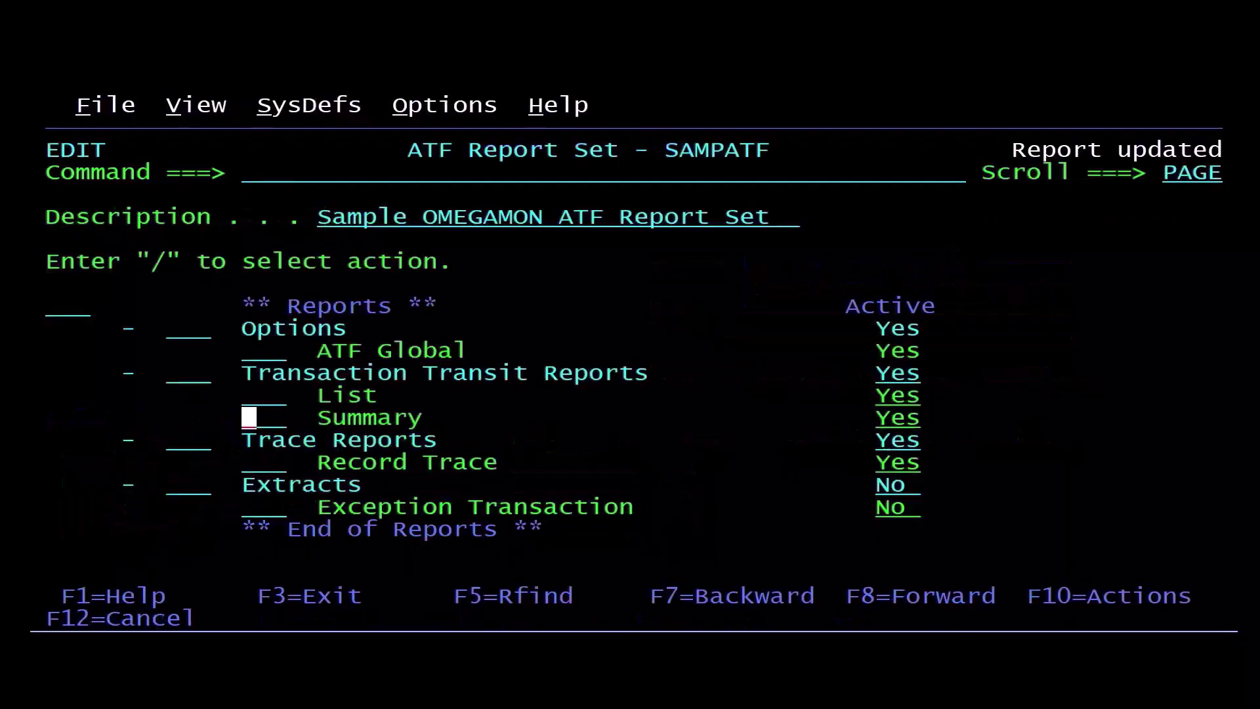
# Review the options of the transaction transit Summary report, including its totals level, and return to the report set
pyautogui.write('/')
pyautogui.press('Return')
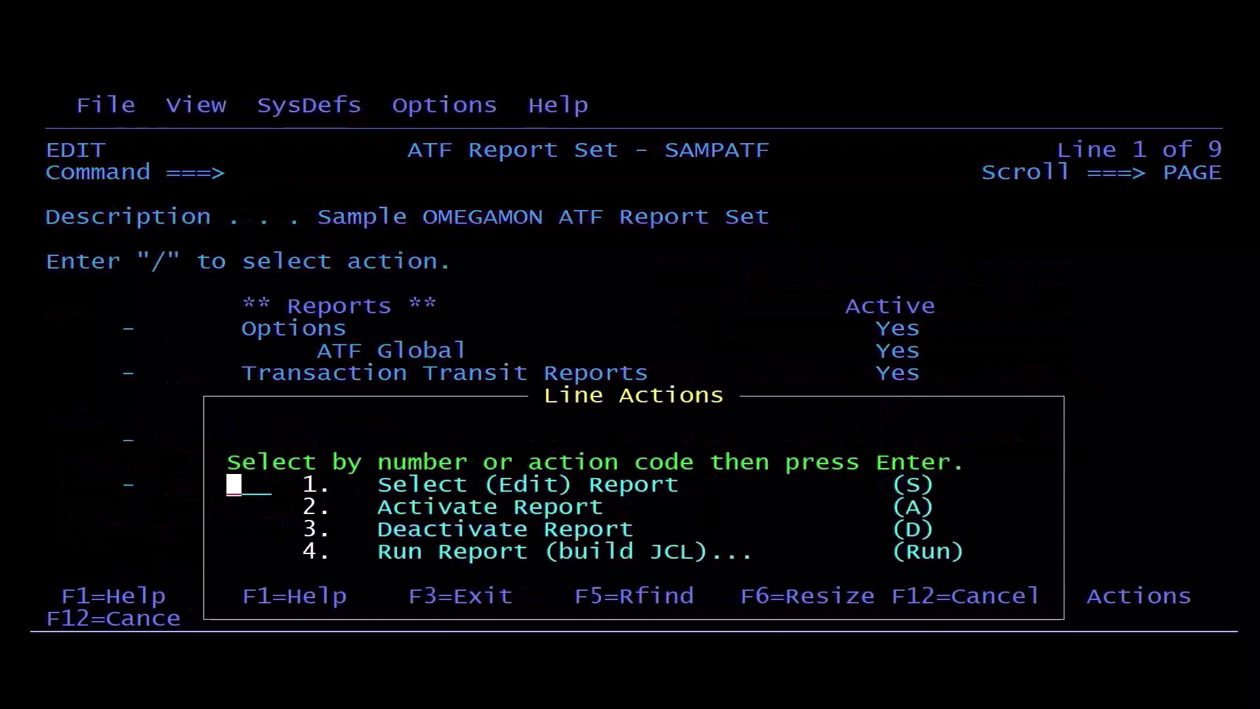
pyautogui.write('1')
pyautogui.press('Return')
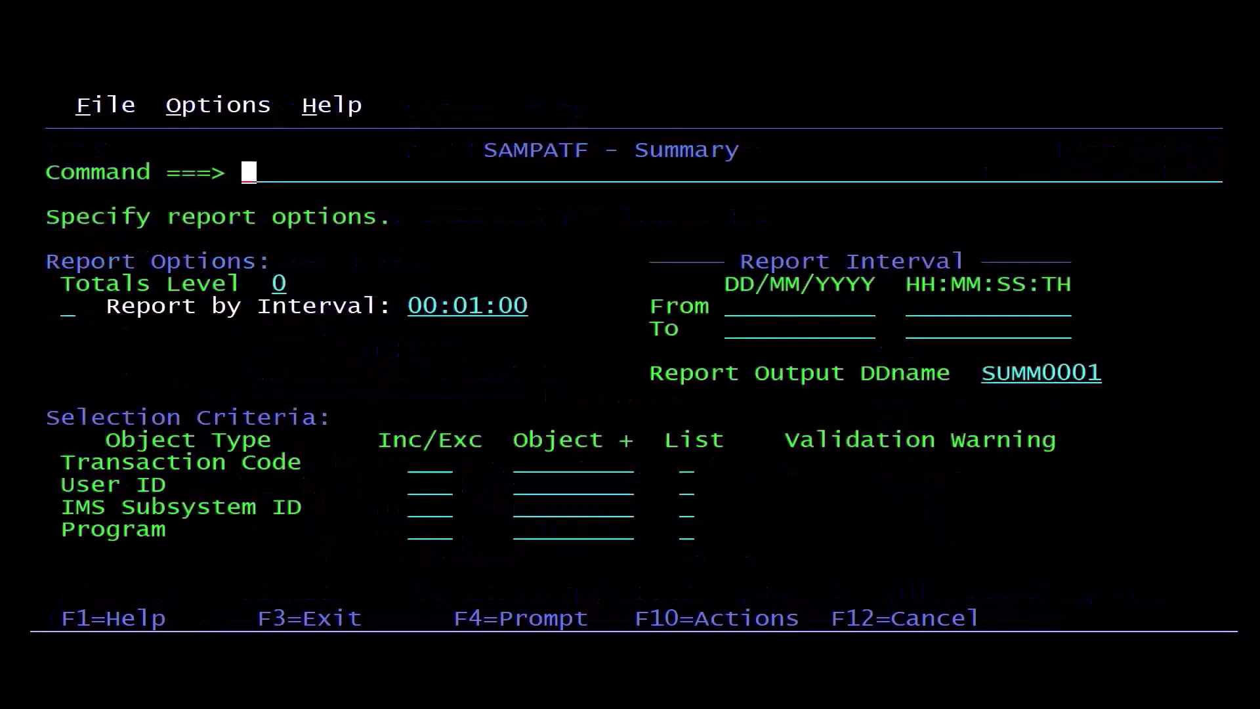
pyautogui.click(279, 284)
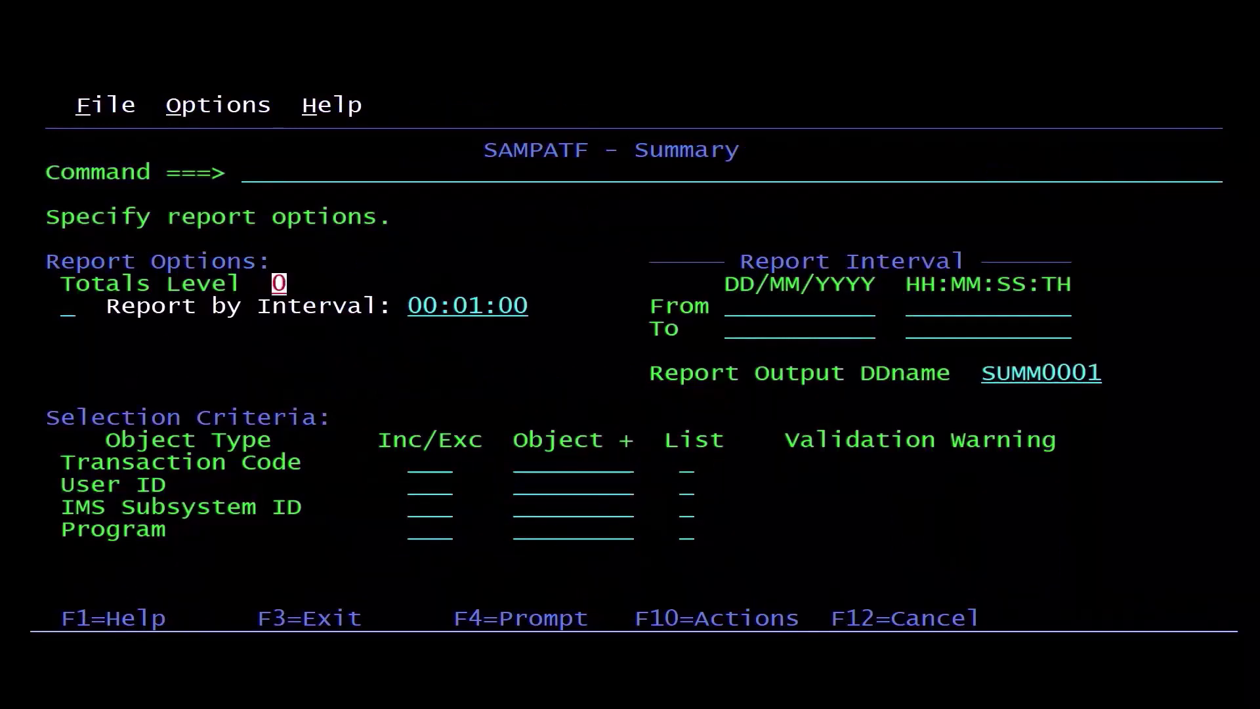
pyautogui.press('F3')
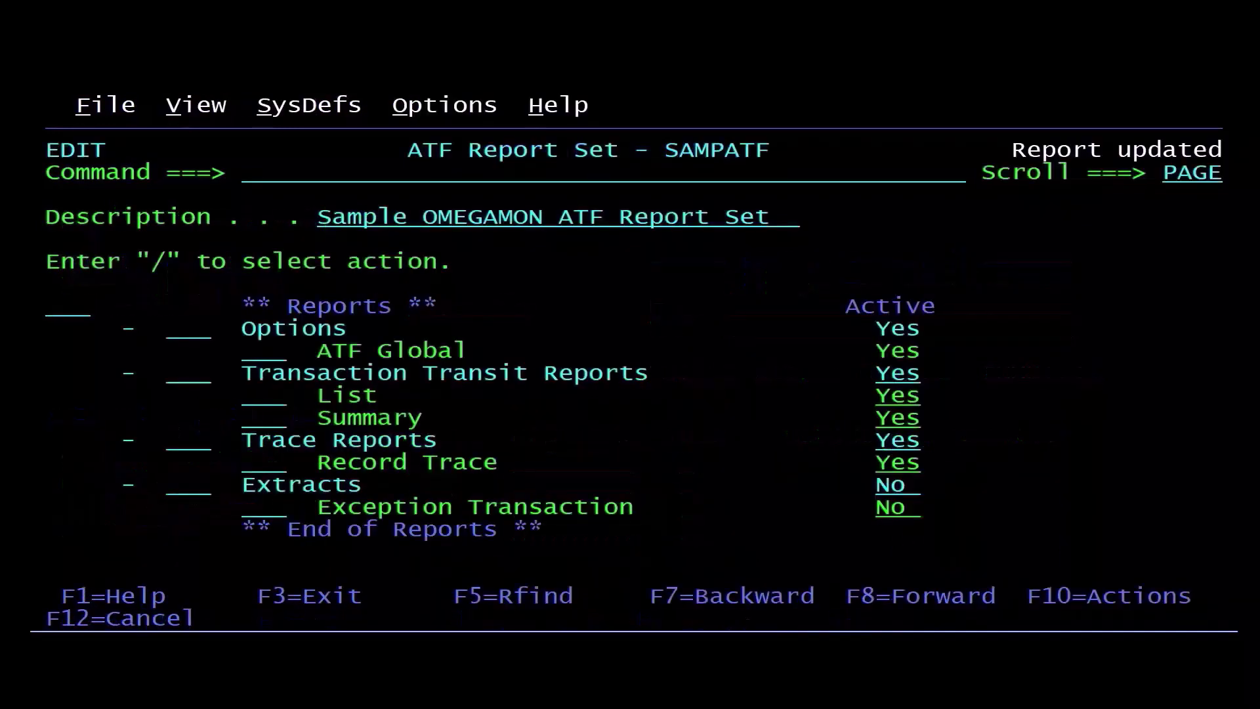
# Review the Record Trace report's options and save the SAMPATF report set
pyautogui.press('Down')
pyautogui.press('Down')
pyautogui.write('/')
pyautogui.press('Return')
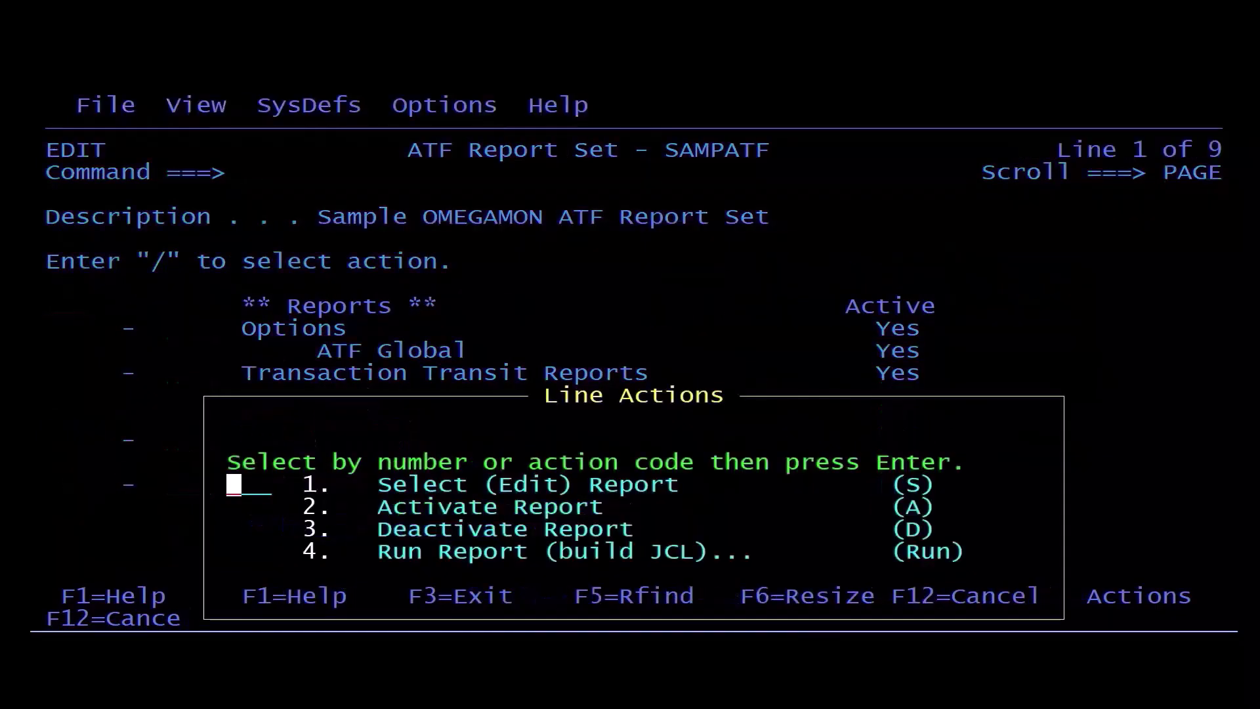
pyautogui.write('1')
pyautogui.press('Return')
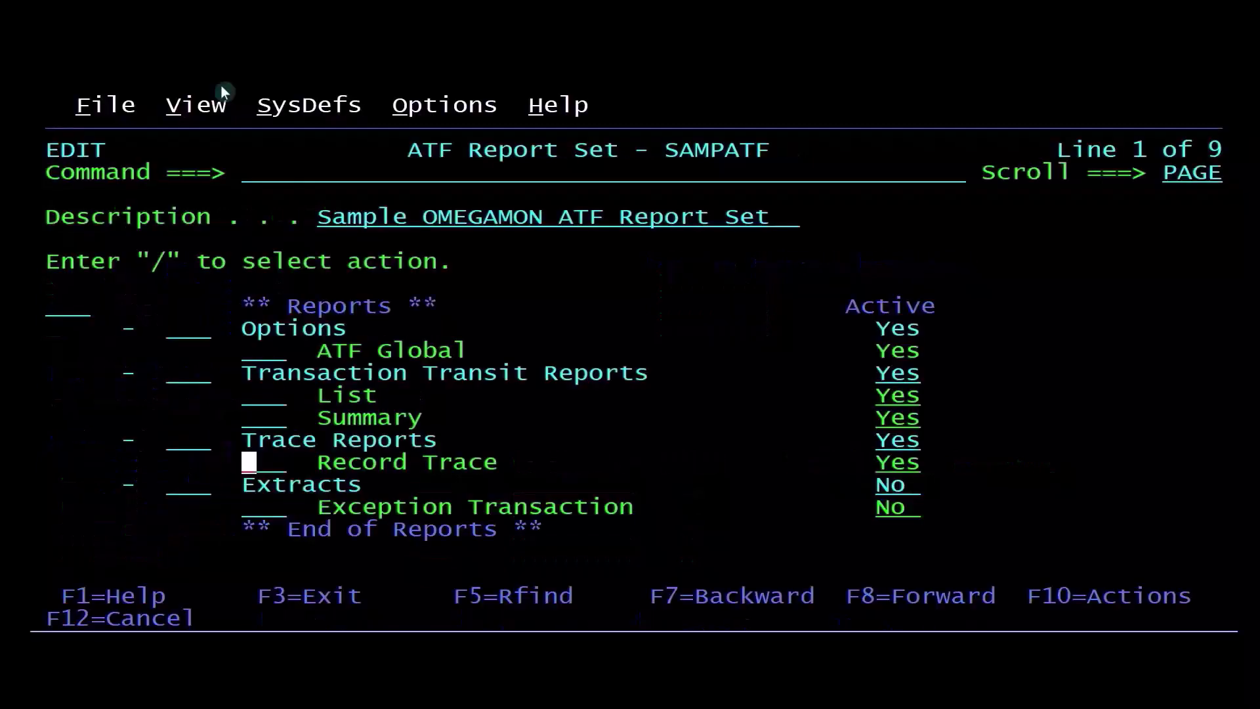
pyautogui.press('F3')
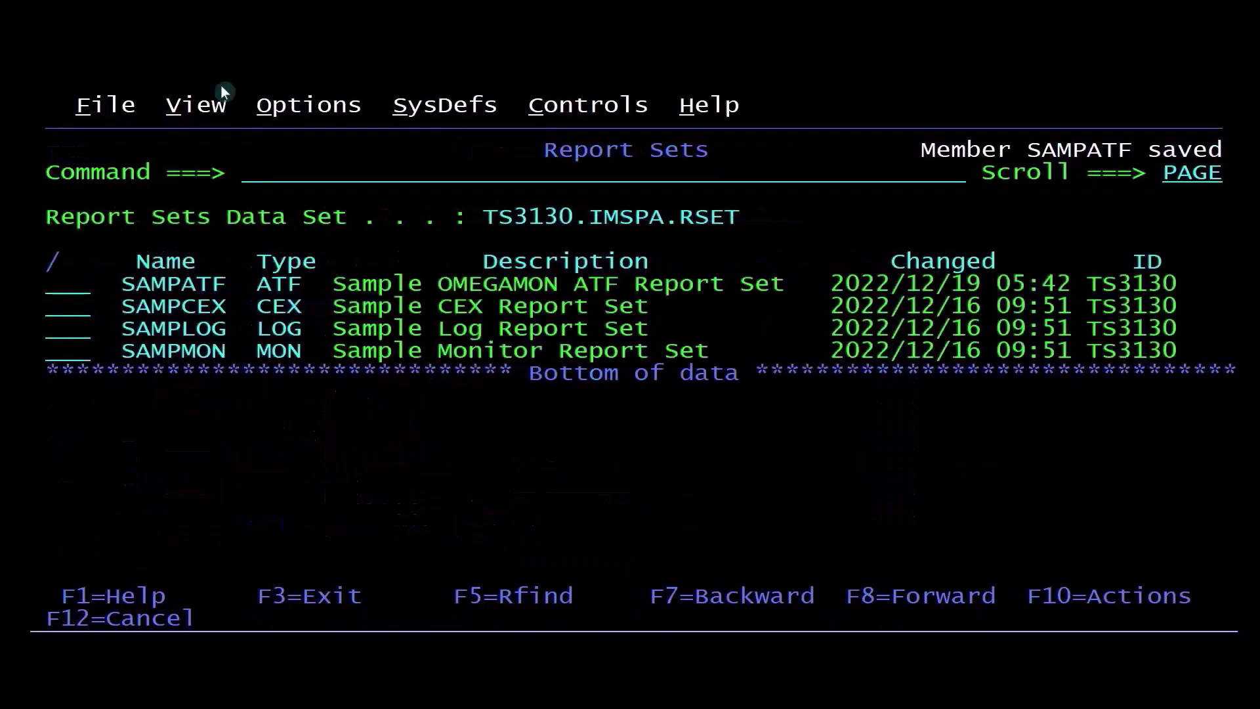
# Run the SAMPATF report set for system IFA4 with the Edit JCL before submit mode, keeping the existing interval and options
pyautogui.write('/')
pyautogui.press('Return')
pyautogui.write('4')
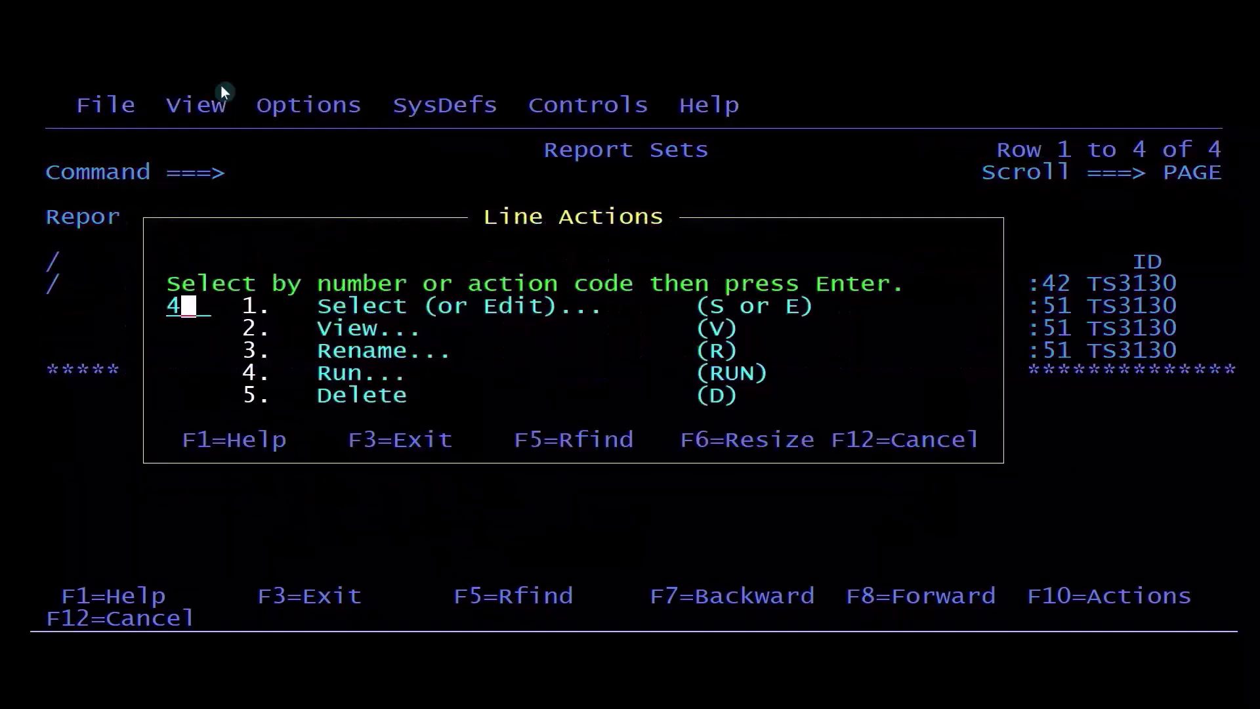
pyautogui.press('Return')
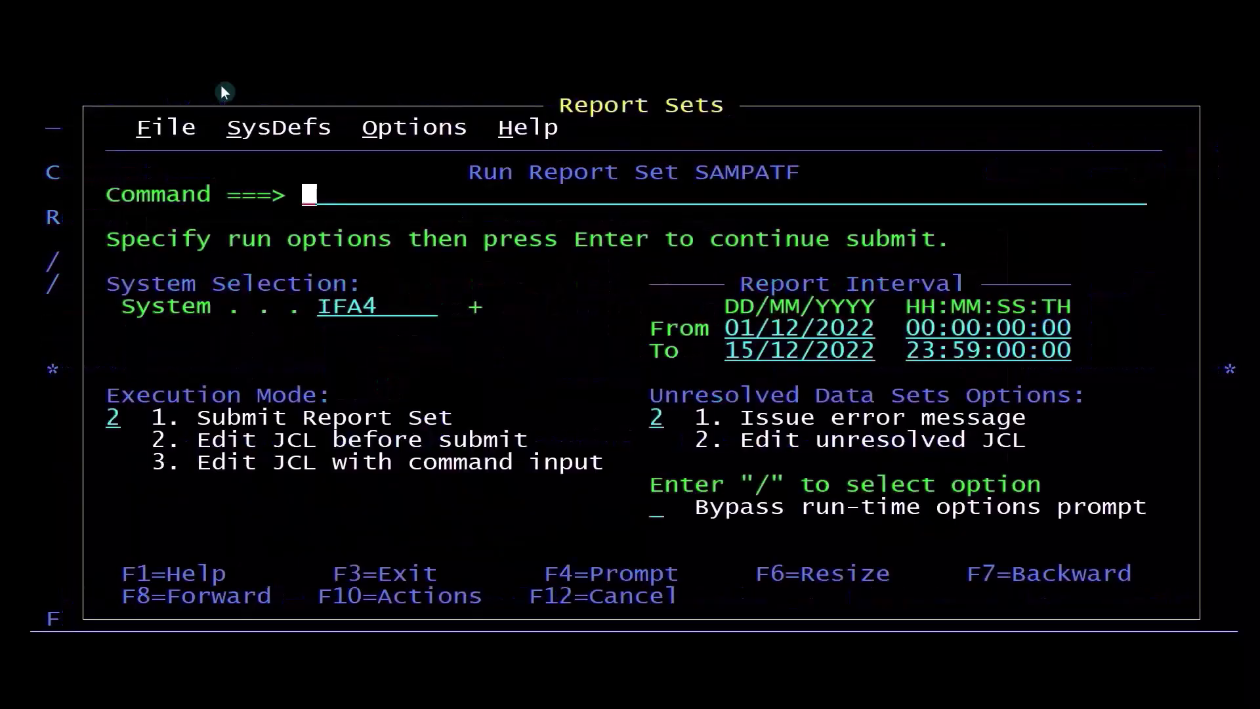
pyautogui.press('Tab')
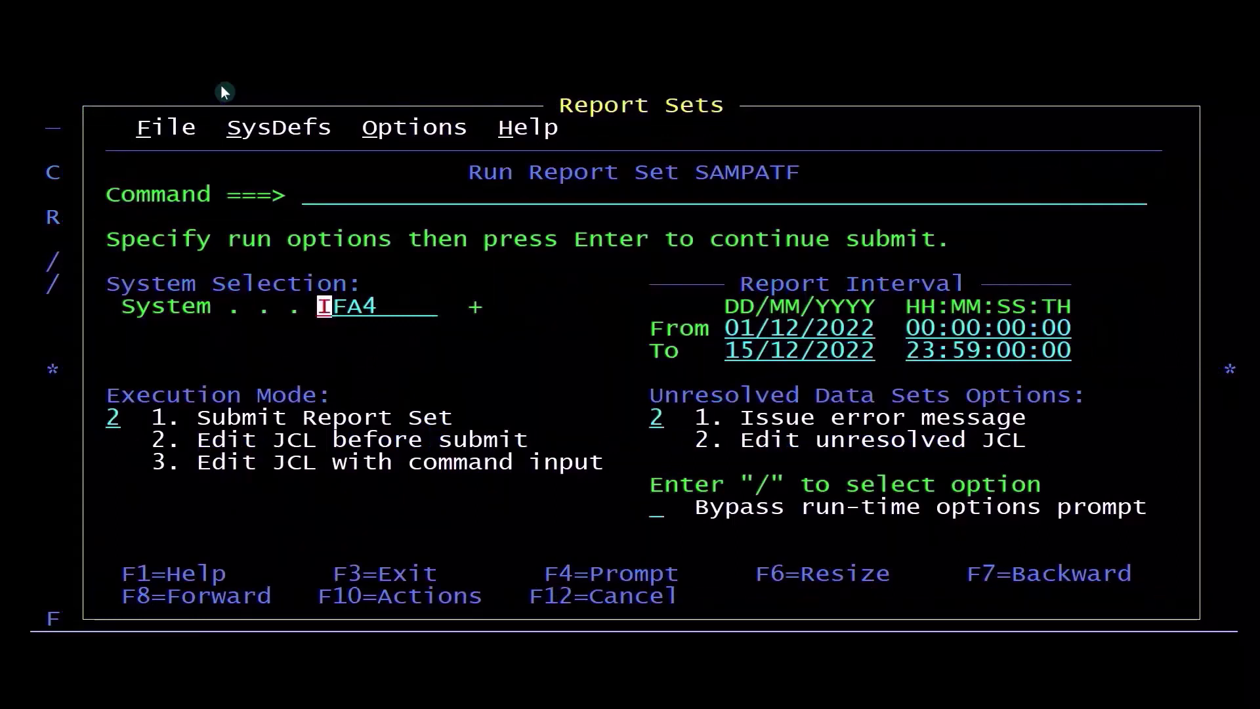
pyautogui.press('Tab')
pyautogui.press('Tab')
pyautogui.press('Tab')
pyautogui.press('Tab')
pyautogui.press('Tab')
pyautogui.press('Return')
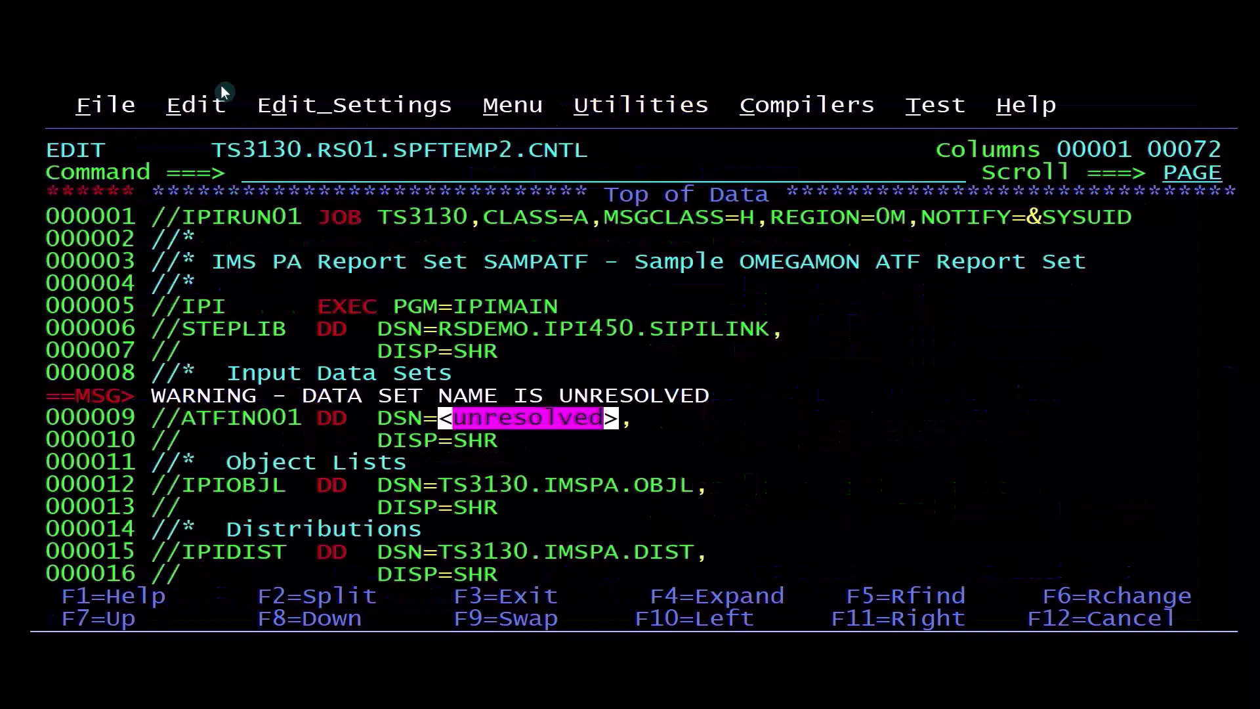
# Go to the unresolved data set name on the ATFIN001 DD statement in the generated JCL
pyautogui.press('Down')
pyautogui.press('Down')
pyautogui.press('Down')
pyautogui.press('Down')
pyautogui.press('Down')
pyautogui.press('Down')
pyautogui.press('Down')
pyautogui.press('Down')
pyautogui.press('Down')
pyautogui.press('Down')
pyautogui.press('Down')
pyautogui.press('Down')
pyautogui.press('Right')
pyautogui.press('Right')
pyautogui.press('Right')
pyautogui.press('Right')
pyautogui.press('Right')
pyautogui.press('Right')
pyautogui.press('Right')
pyautogui.press('Right')
pyautogui.press('Right')
pyautogui.press('Right')
pyautogui.press('Right')
pyautogui.press('Right')
pyautogui.press('Right')
pyautogui.press('Up')
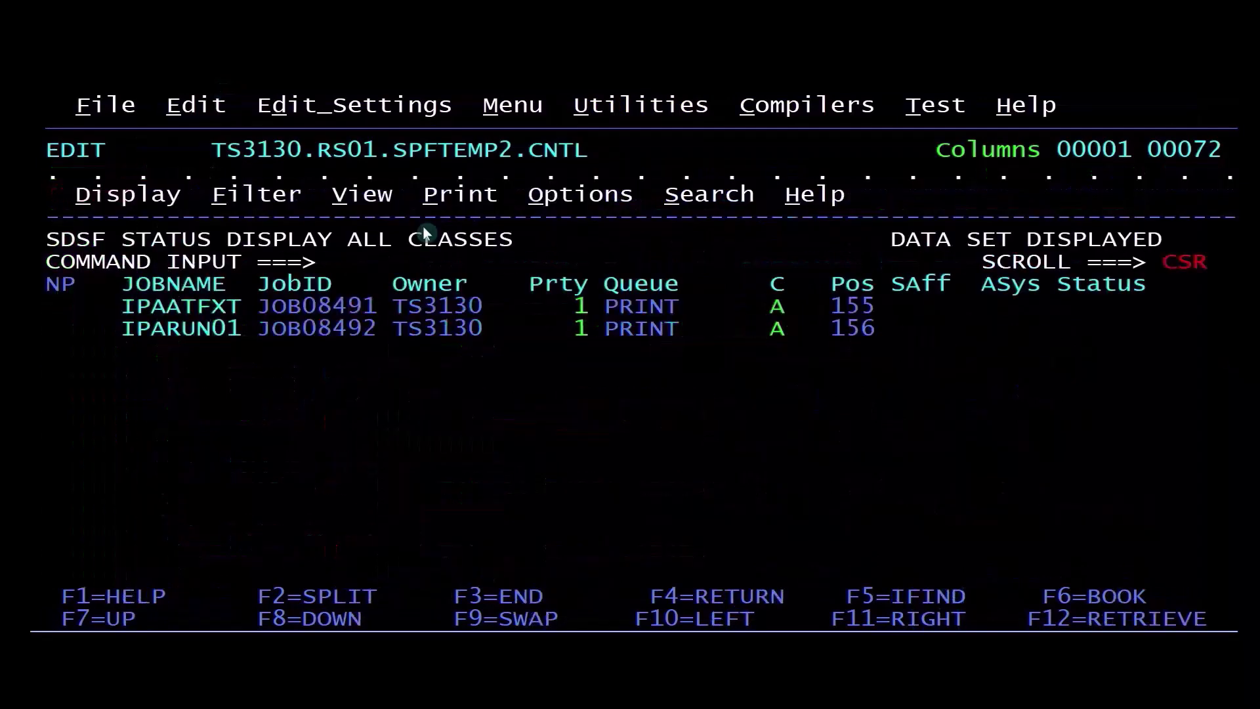
# List the output data sets of job IPAATFXT from the SDSF status display
pyautogui.click(62, 304)
pyautogui.write('?')
pyautogui.press('Return')
# Open the JESJCL output of the extract job and select the extract data set name in it
pyautogui.press('Down')
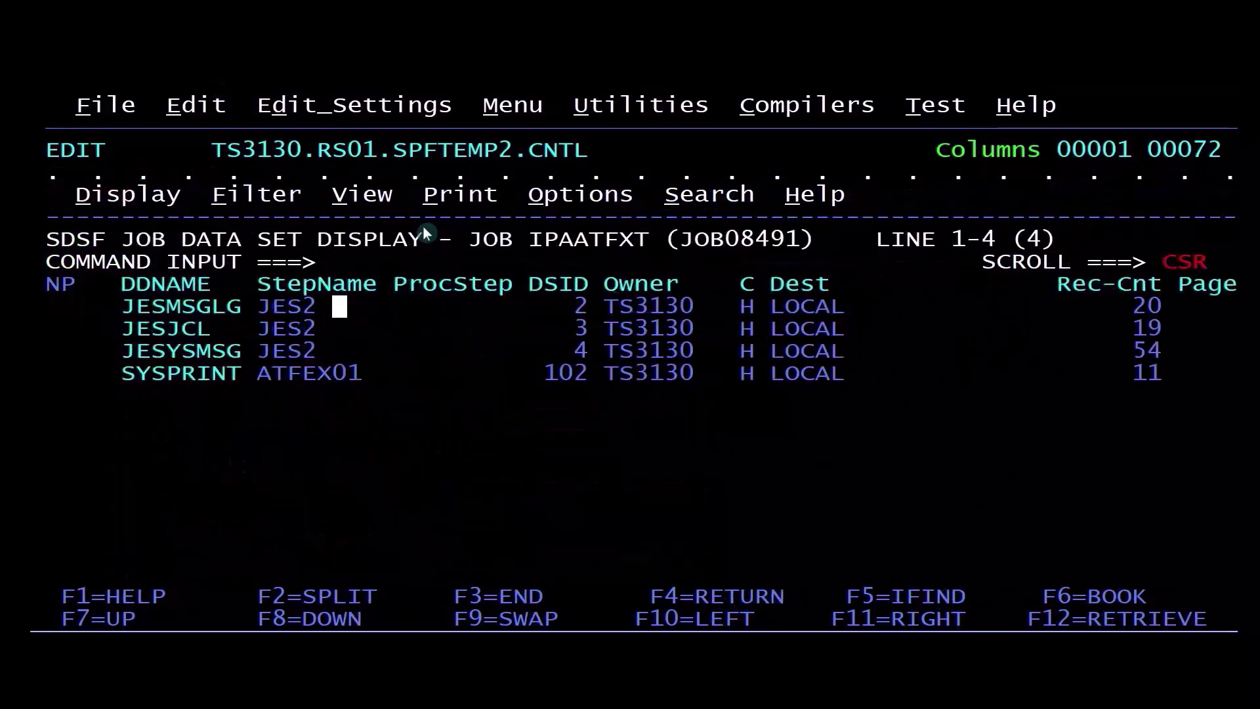
pyautogui.press('Left')
pyautogui.press('Left')
pyautogui.press('Left')
pyautogui.press('Left')
pyautogui.press('Left')
pyautogui.press('Left')
pyautogui.press('Left')
pyautogui.press('Left')
pyautogui.press('Left')
pyautogui.press('Left')
pyautogui.press('Left')
pyautogui.press('Left')
pyautogui.press('Left')
pyautogui.press('Left')
pyautogui.press('Left')
pyautogui.press('Left')
pyautogui.press('Left')
pyautogui.press('Down')
pyautogui.write('s')
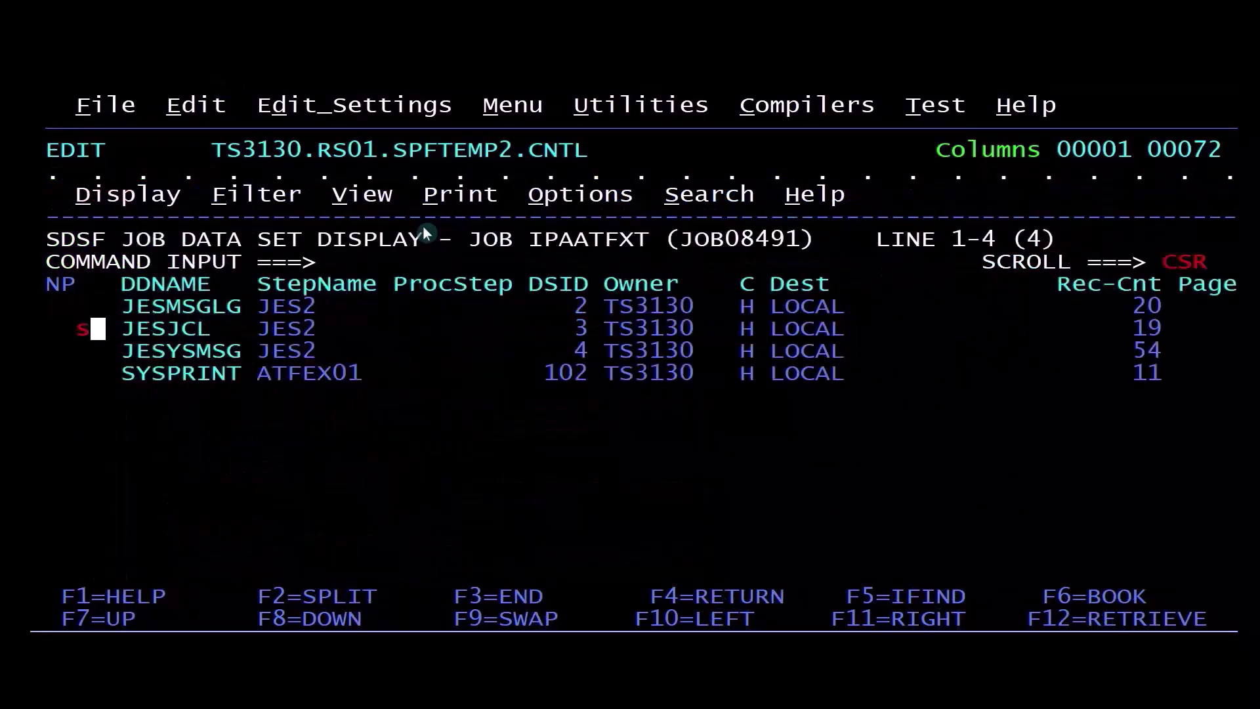
pyautogui.press('Return')
pyautogui.moveTo(462, 503); pyautogui.dragTo(881, 516)
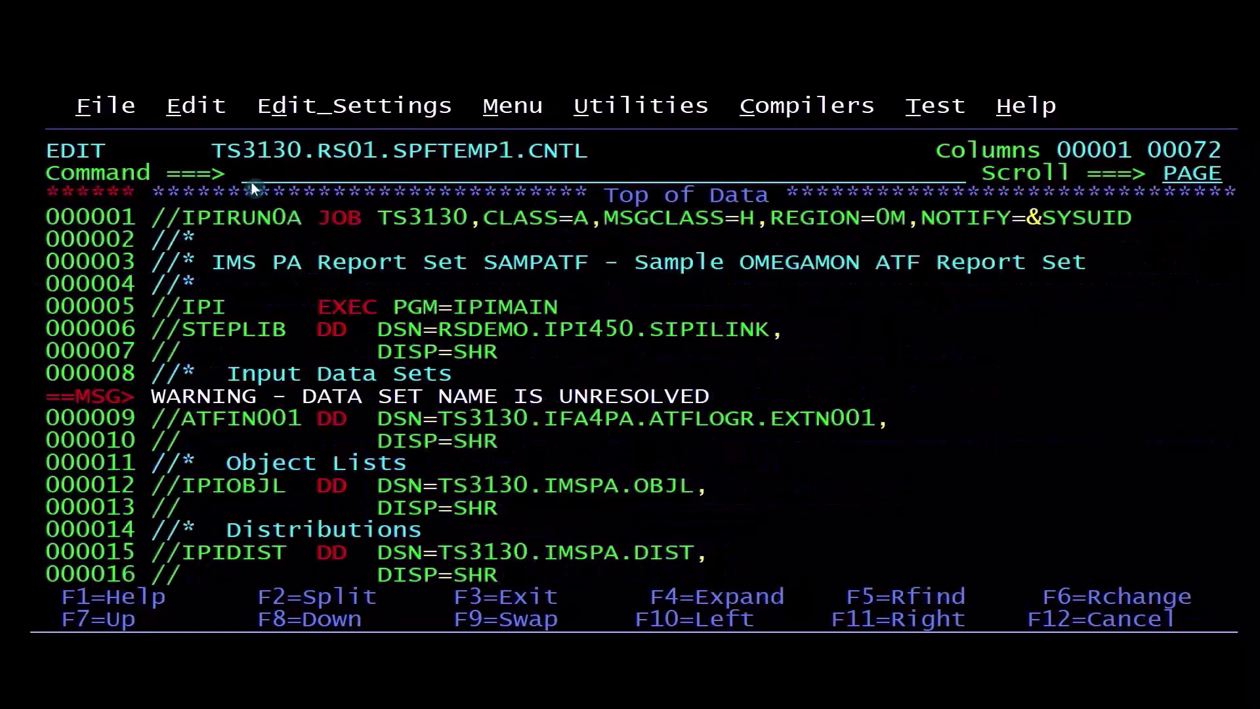
# Submit the report set JCL as a batch job
pyautogui.write('sub')
pyautogui.press('Return')
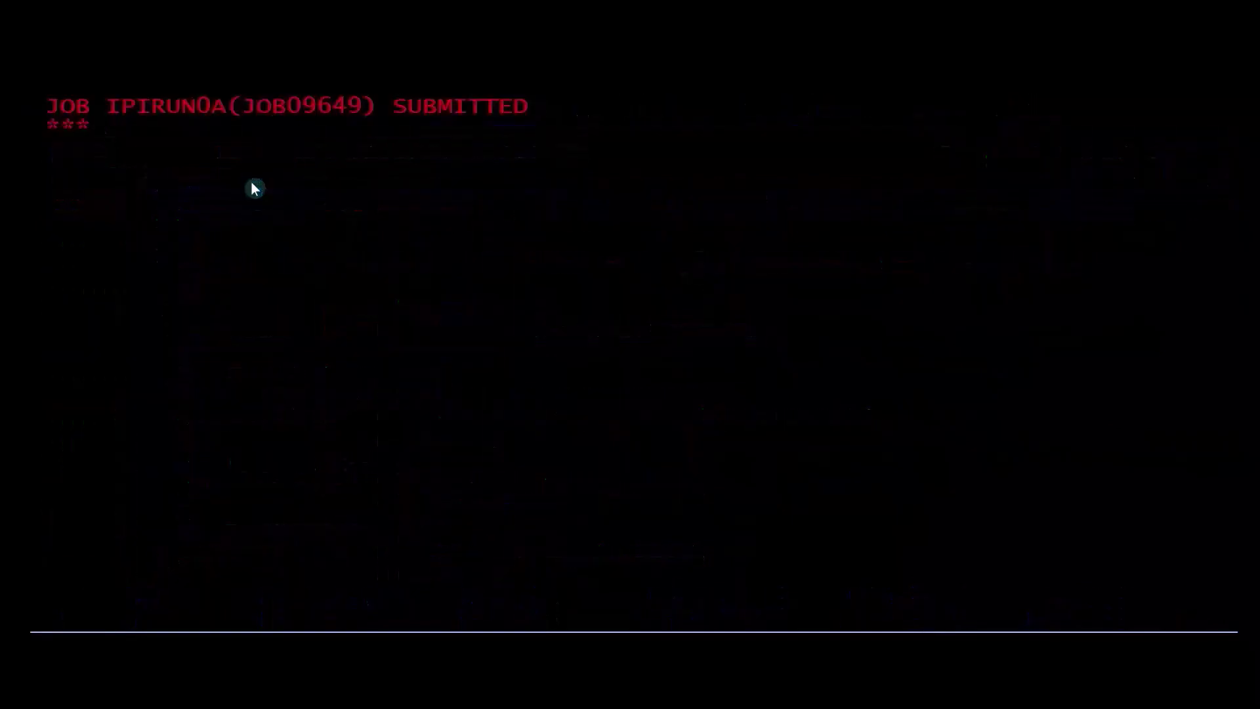
pyautogui.press('Return')
# Go to the SDSF status display and list the output data sets of job IPIRUN0A
pyautogui.write('s.st')
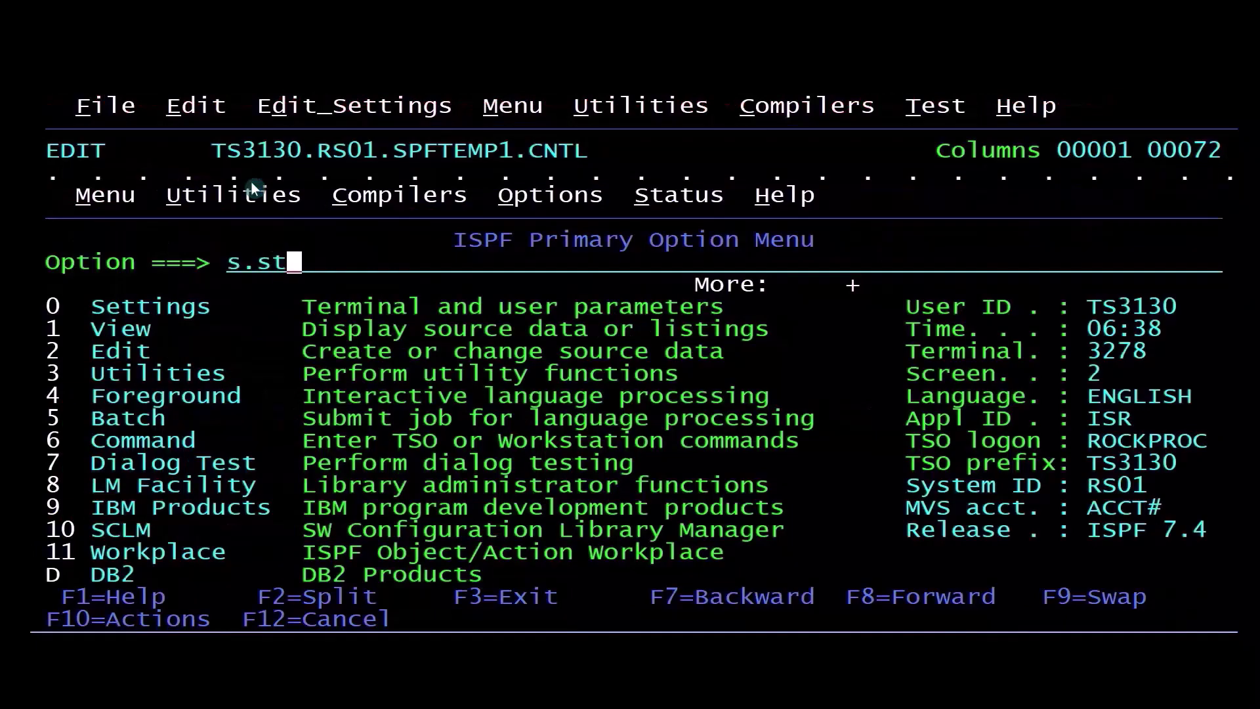
pyautogui.press('Return')
pyautogui.press('Tab')
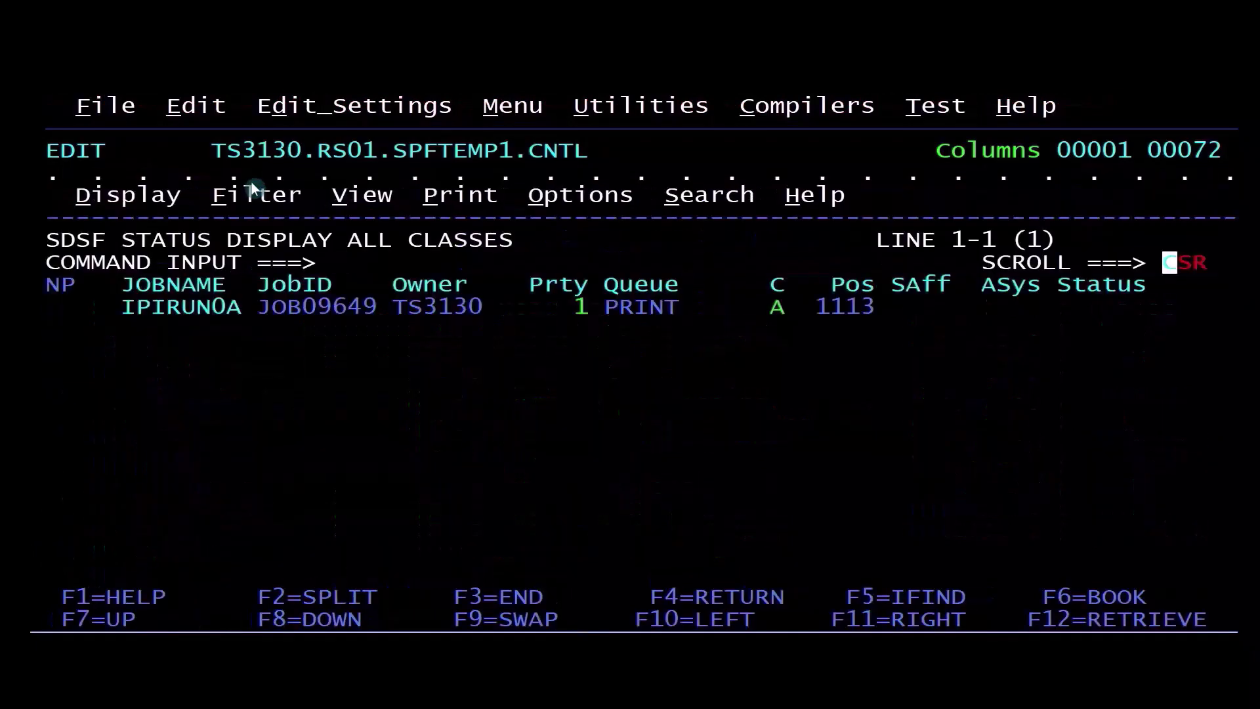
pyautogui.press('Tab')
pyautogui.write('?')
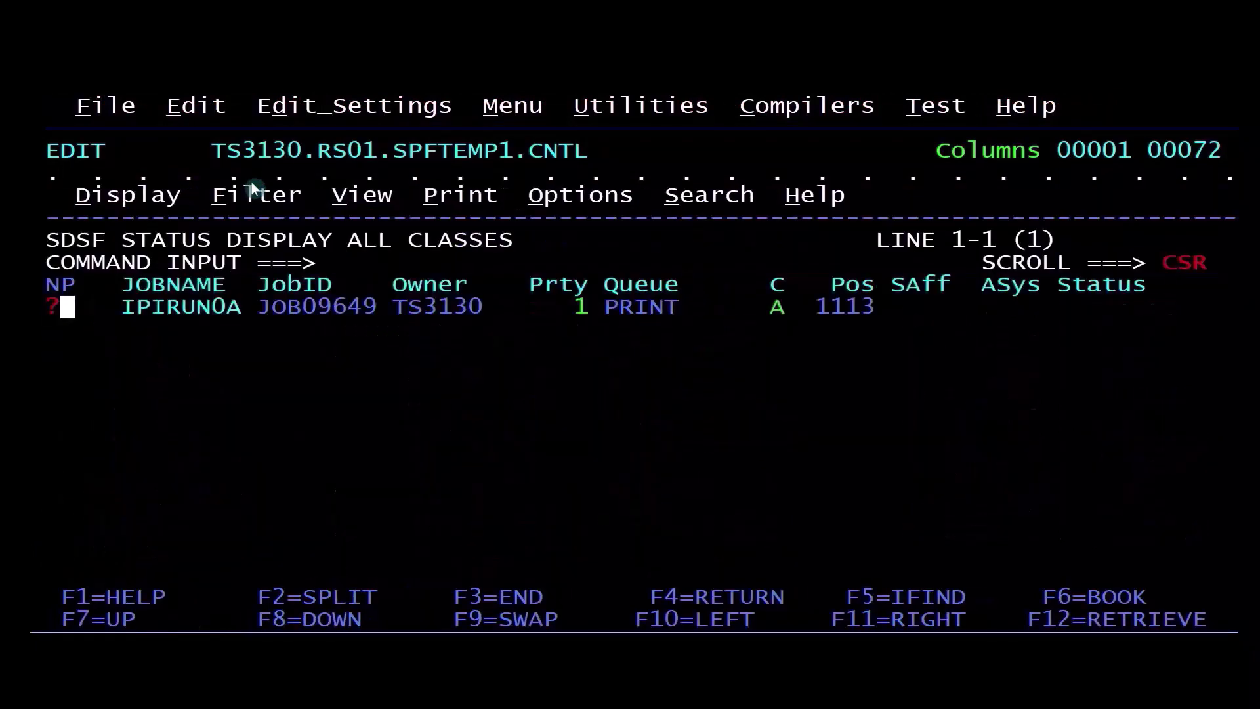
pyautogui.press('Return')
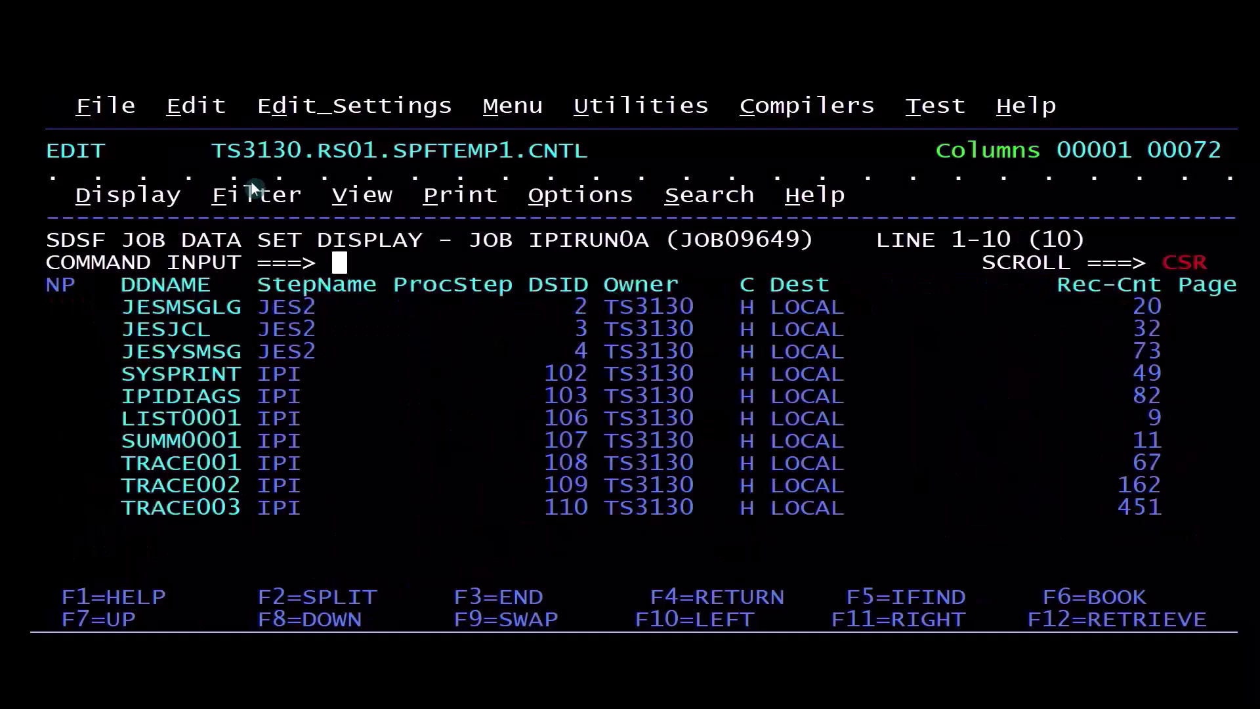
# Open the SYSPRINT output of job IPIRUN0A
pyautogui.press('Down')
pyautogui.press('Down')
pyautogui.press('Down')
pyautogui.press('Down')
pyautogui.press('Down')
pyautogui.press('Down')
pyautogui.press('Down')
pyautogui.press('Left')
pyautogui.press('Left')
pyautogui.press('Left')
pyautogui.press('Left')
pyautogui.press('Left')
pyautogui.press('Left')
pyautogui.press('Left')
pyautogui.press('Left')
pyautogui.press('Left')
pyautogui.press('Left')
pyautogui.press('Left')
pyautogui.press('Left')
pyautogui.press('Left')
pyautogui.press('Left')
pyautogui.press('Left')
pyautogui.press('Left')
pyautogui.press('Left')
pyautogui.press('Left')
pyautogui.press('Left')
pyautogui.press('Up')
pyautogui.press('Up')
pyautogui.write('s')
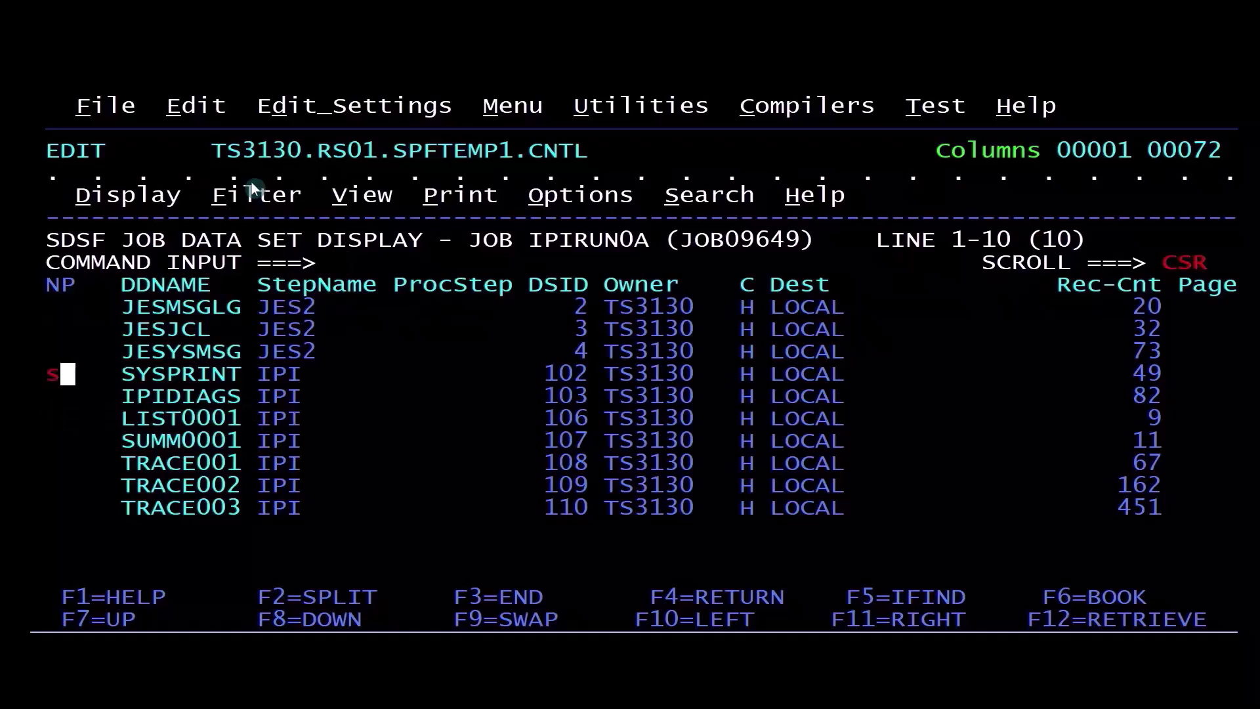
pyautogui.press('Return')
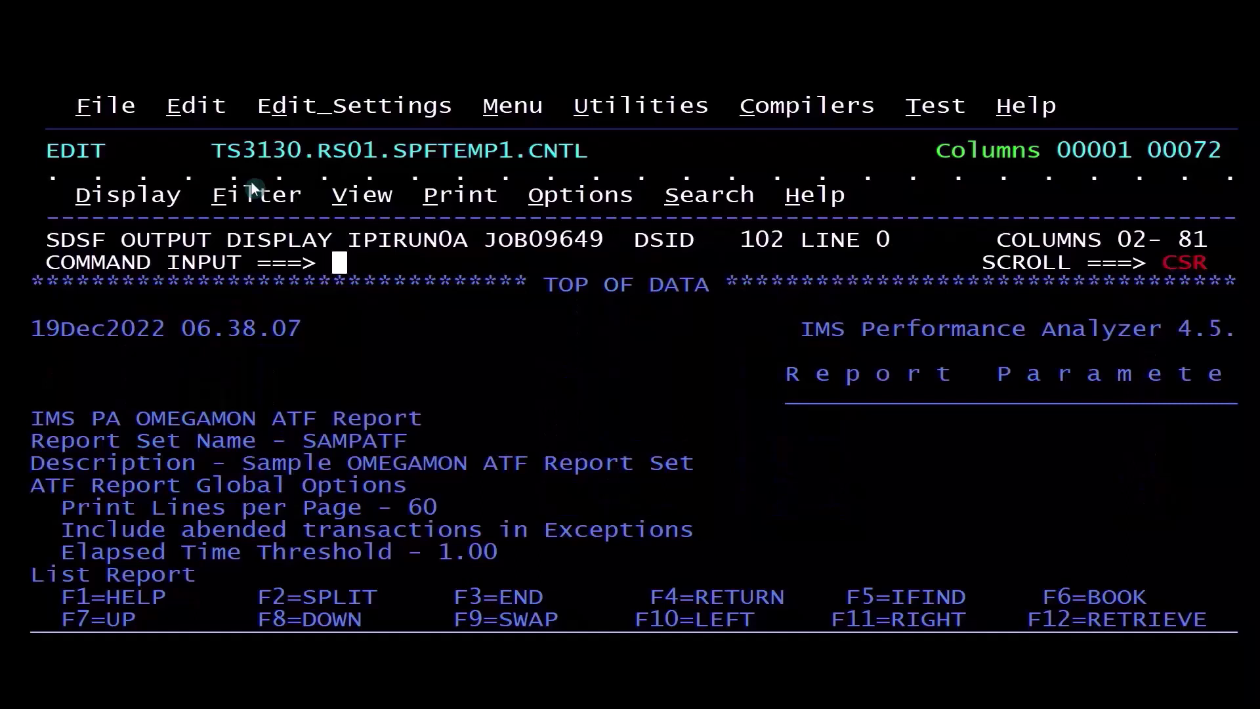
# Examine the SAMPATF report parameters, trace levels, output files and reporting time range in SYSPRINT across its full width
pyautogui.write('right')
pyautogui.press('Return')
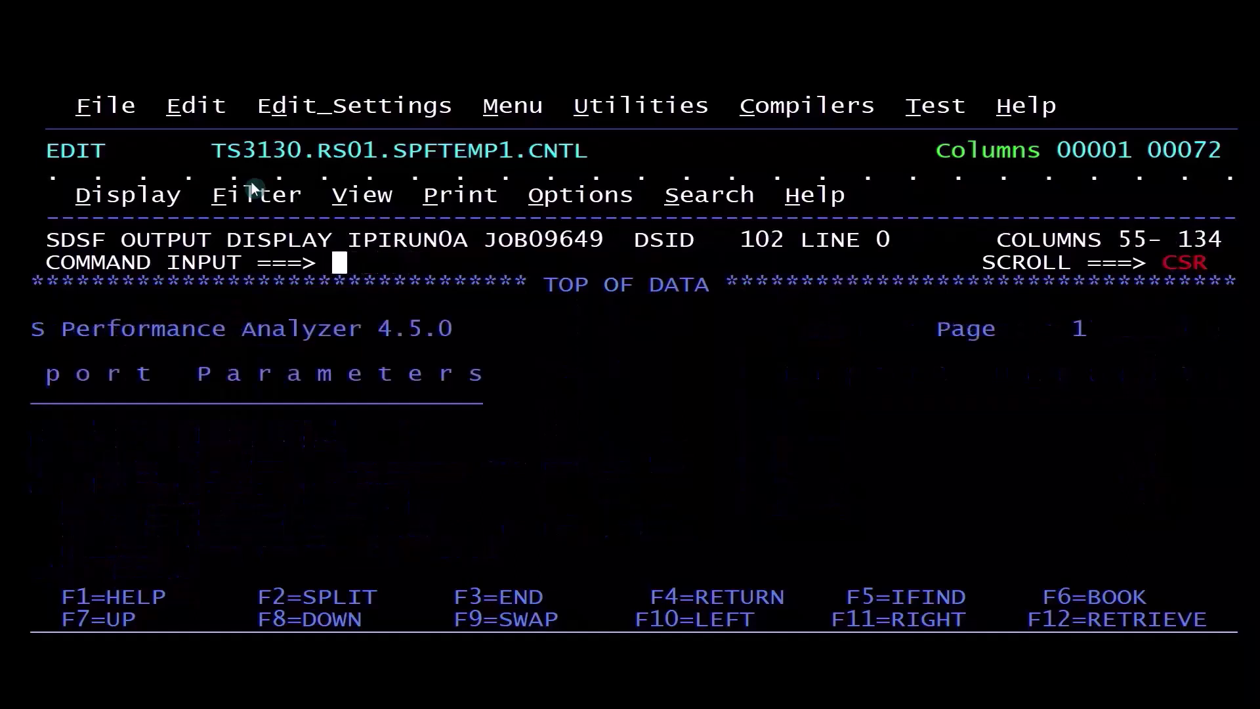
pyautogui.write('left')
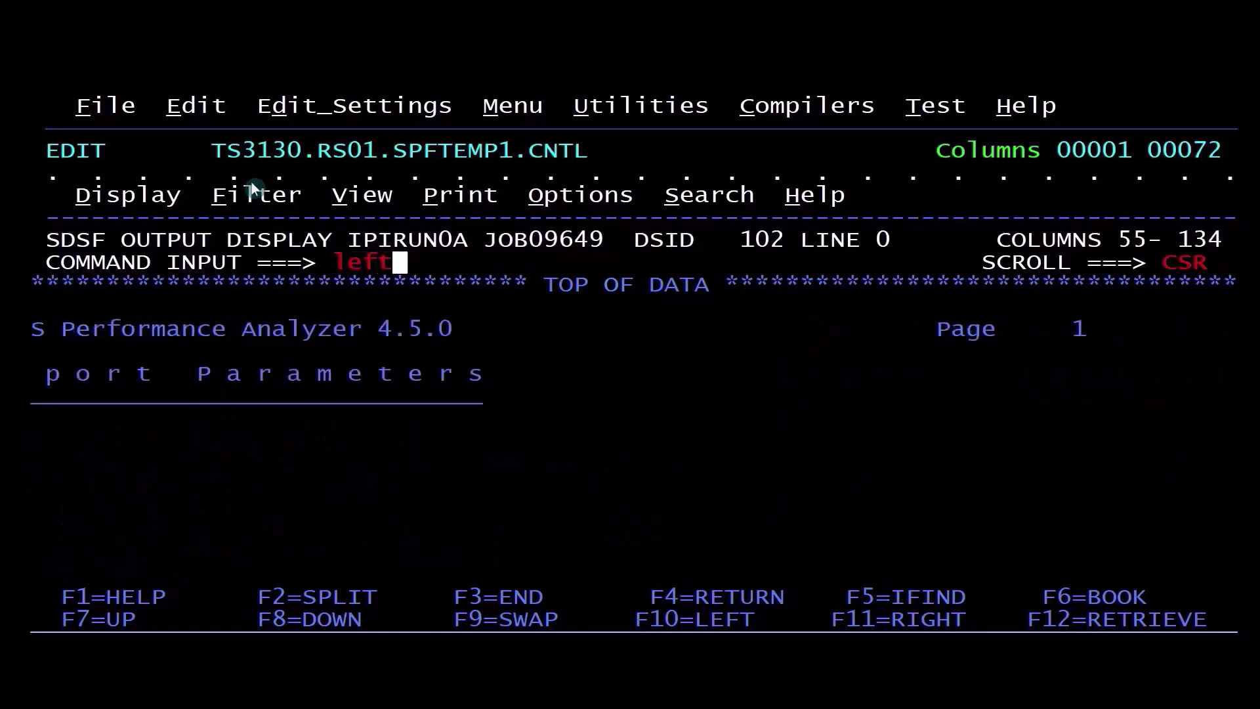
pyautogui.press('Return')
pyautogui.press('F8')
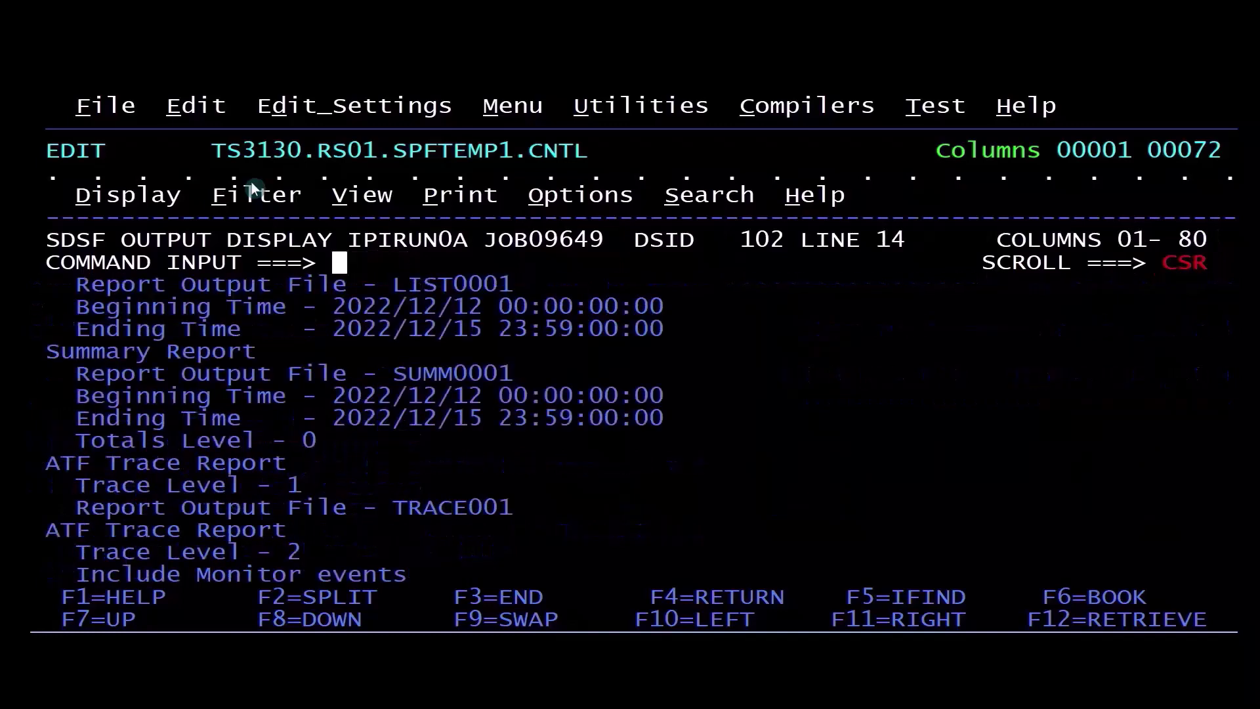
pyautogui.press('F8')
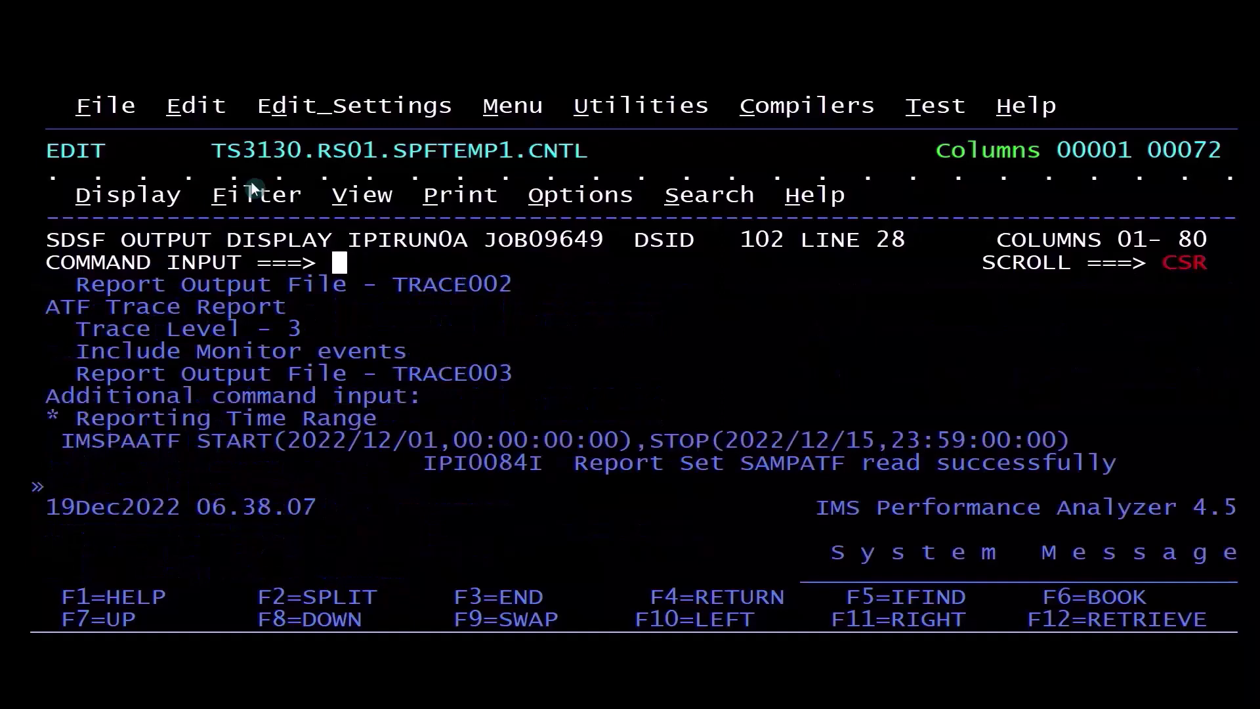
pyautogui.write('right')
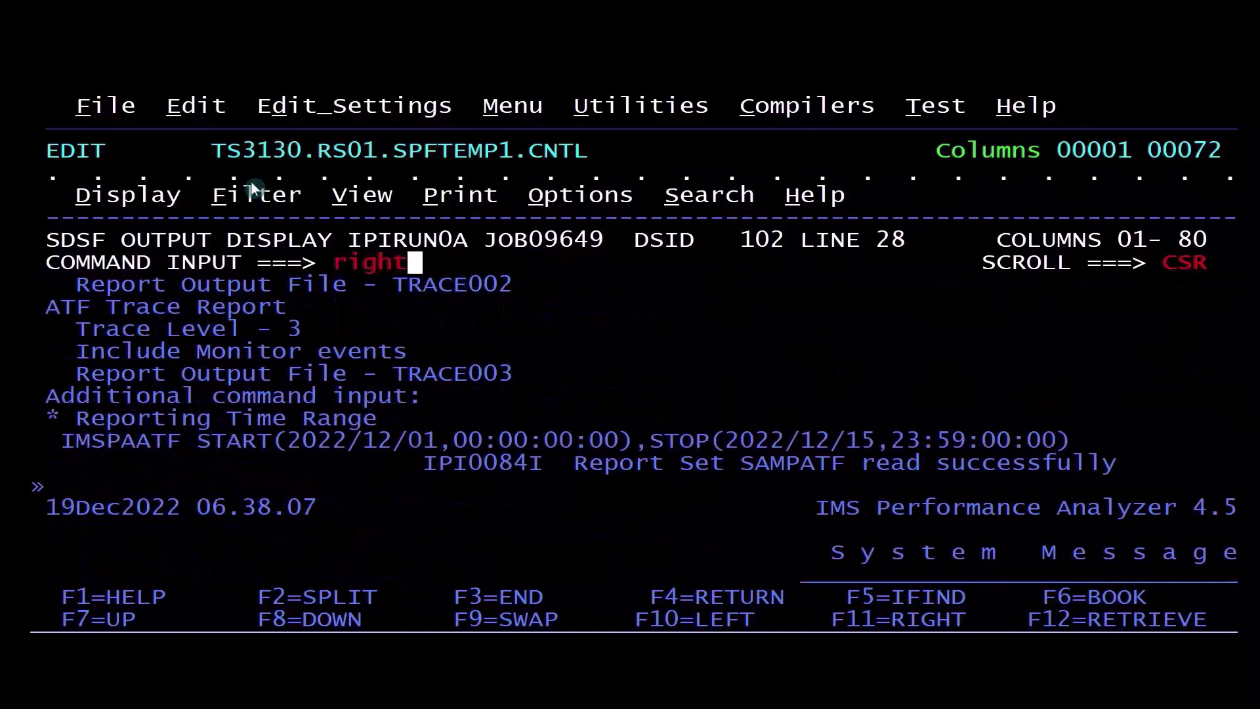
pyautogui.press('Return')
# Open the LIST0001 output and view the OMEGAMON ATF List Report across its full width
pyautogui.press('F3')
pyautogui.write('s')
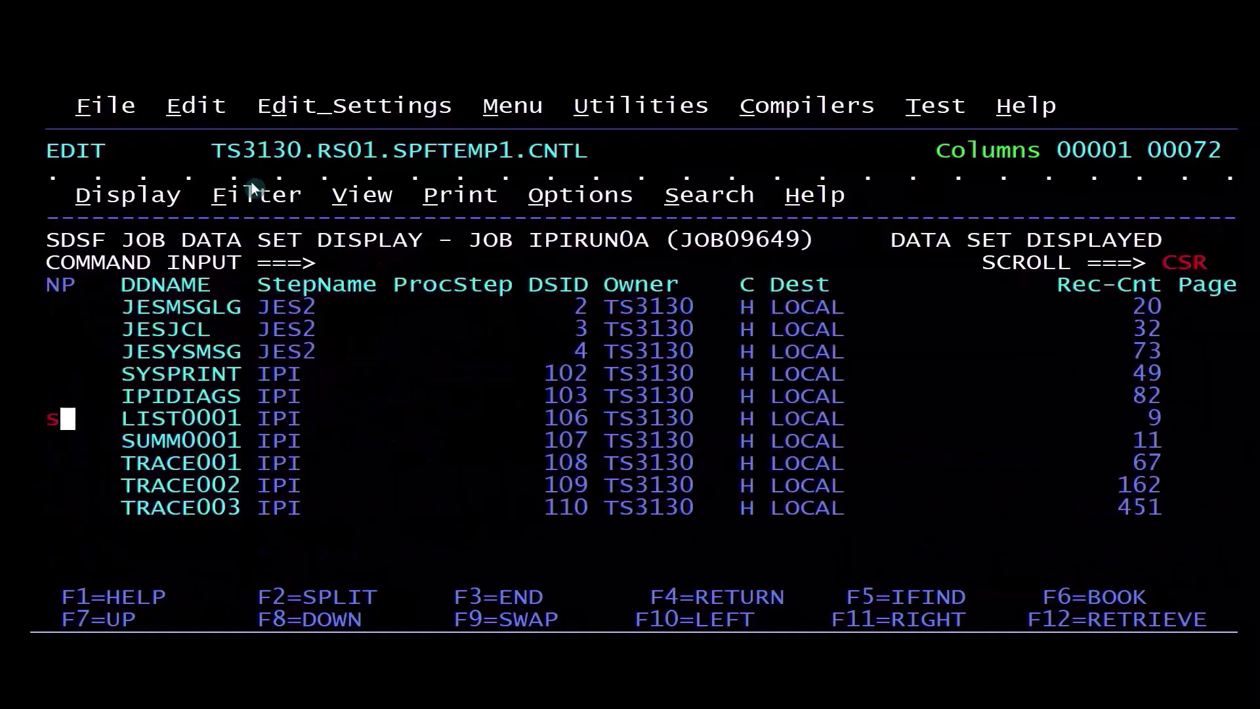
pyautogui.press('Return')
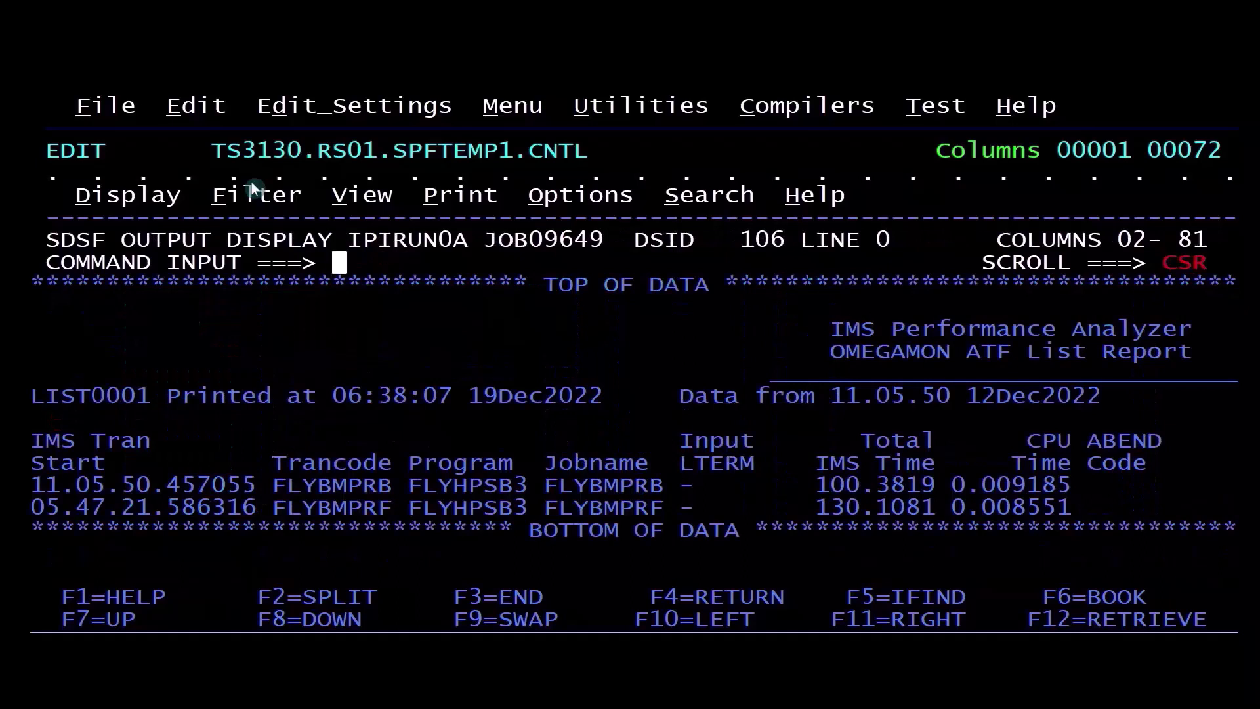
pyautogui.write('right')
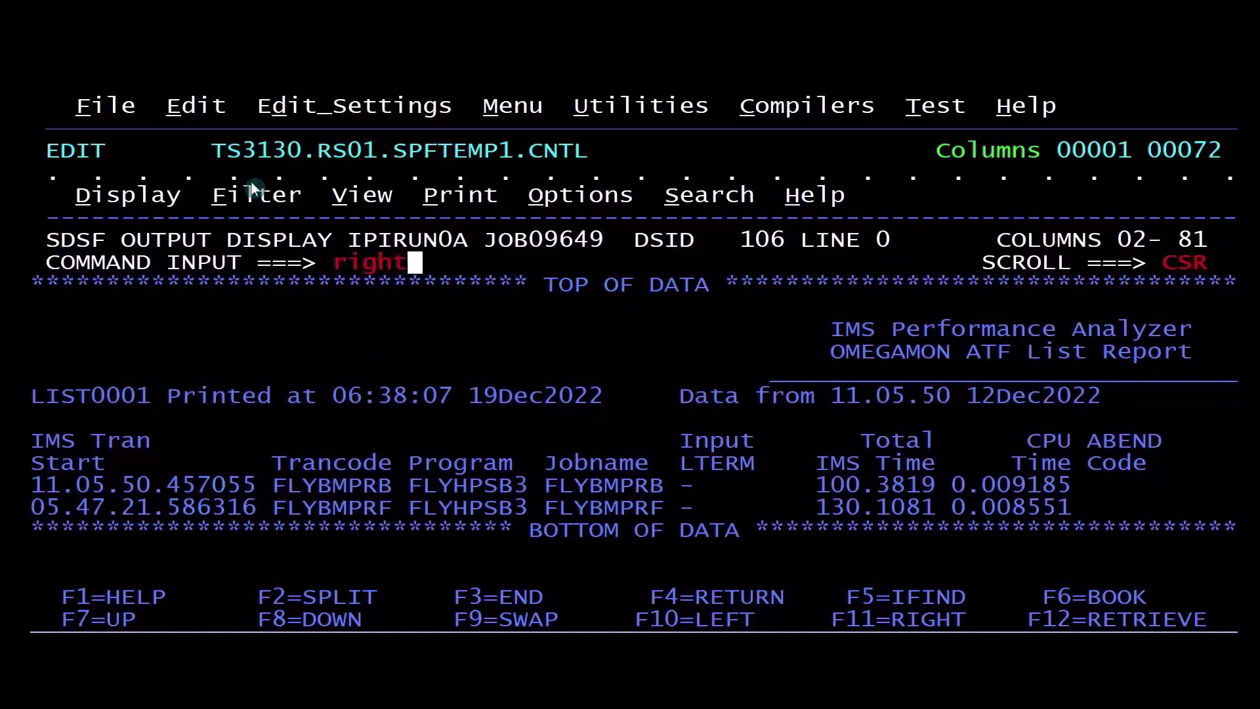
pyautogui.press('Return')
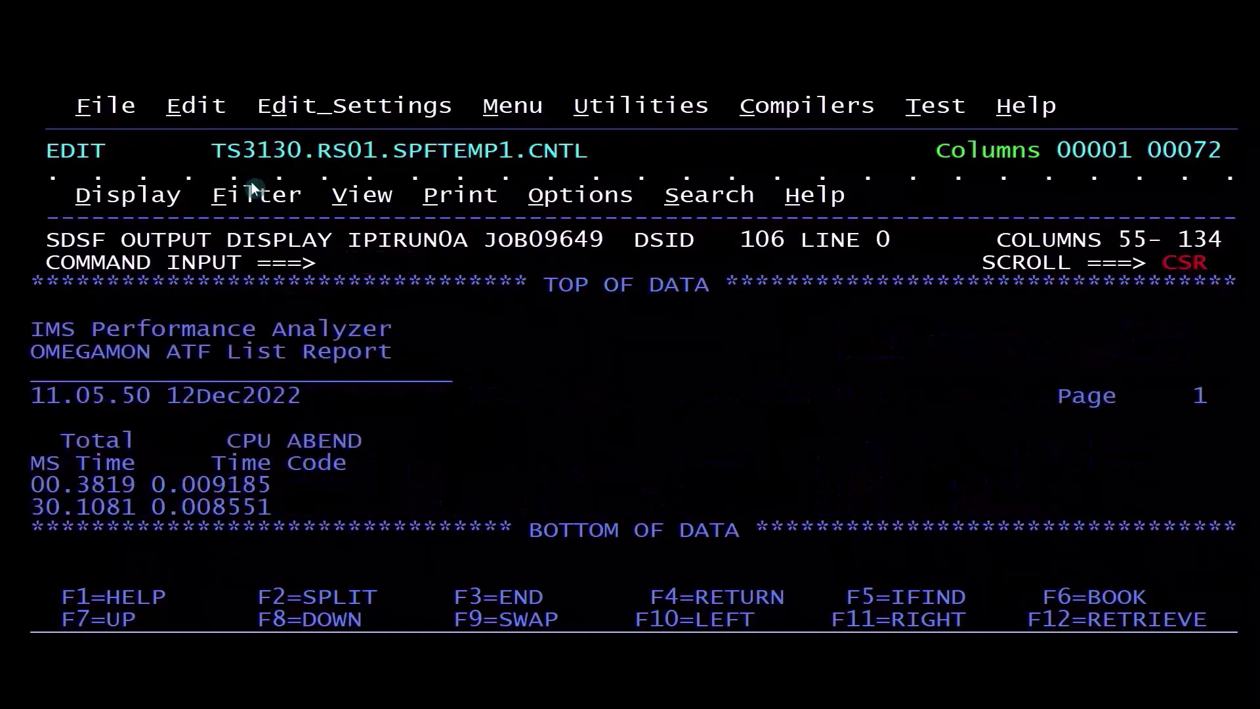
pyautogui.write('left')
pyautogui.press('Return')
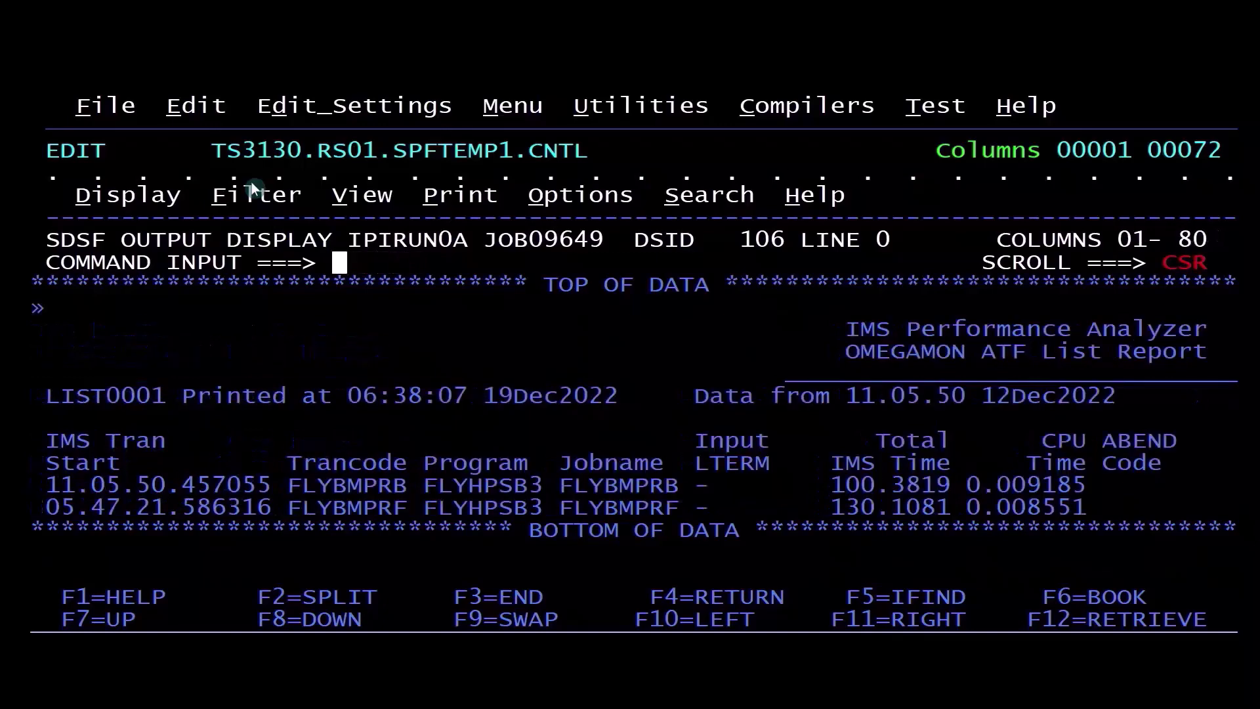
# Open the SUMM0001 output and view the OMEGAMON ATF Summary Report across its full width
pyautogui.press('F3')
pyautogui.press('Tab')
pyautogui.write('s')
pyautogui.press('Return')
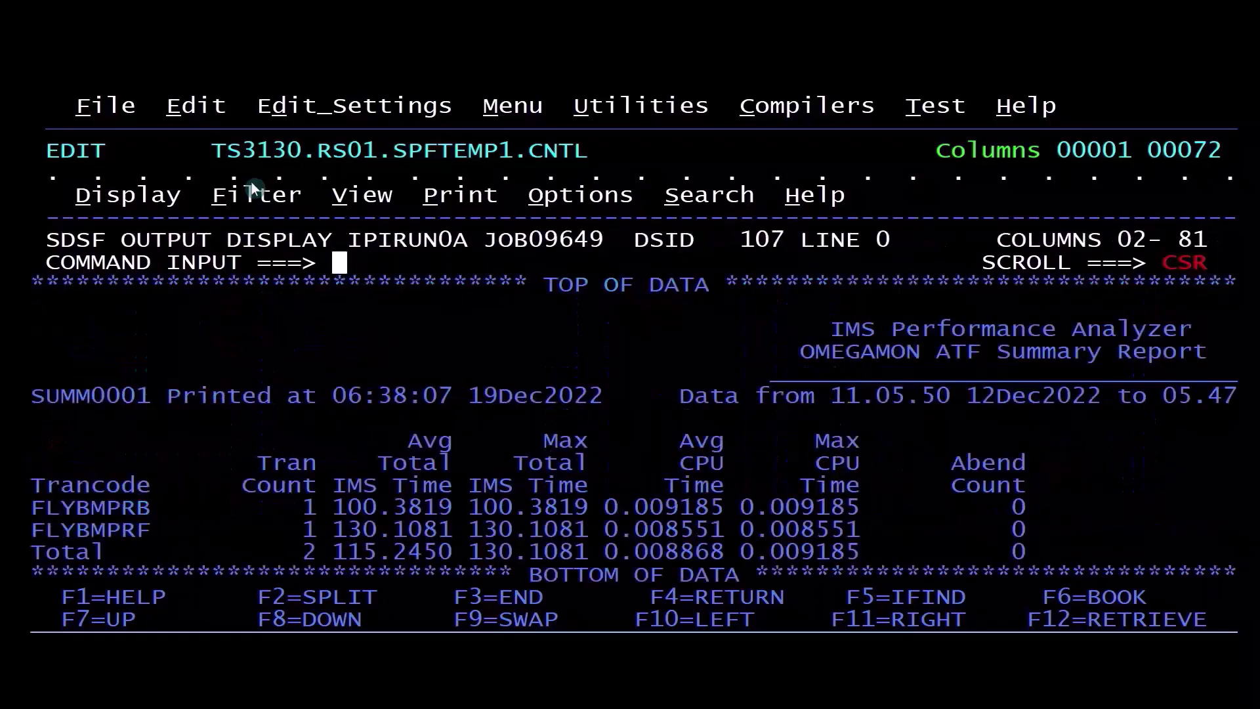
pyautogui.write('right')
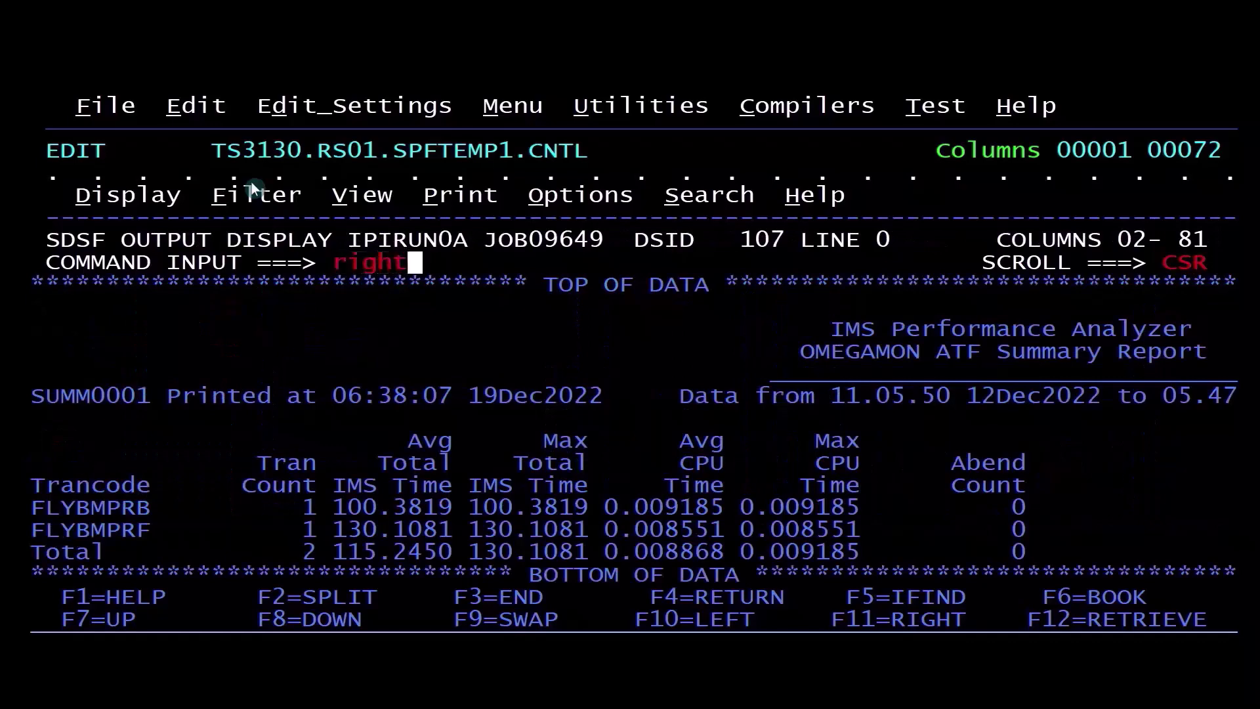
pyautogui.press('Return')
pyautogui.write('left')
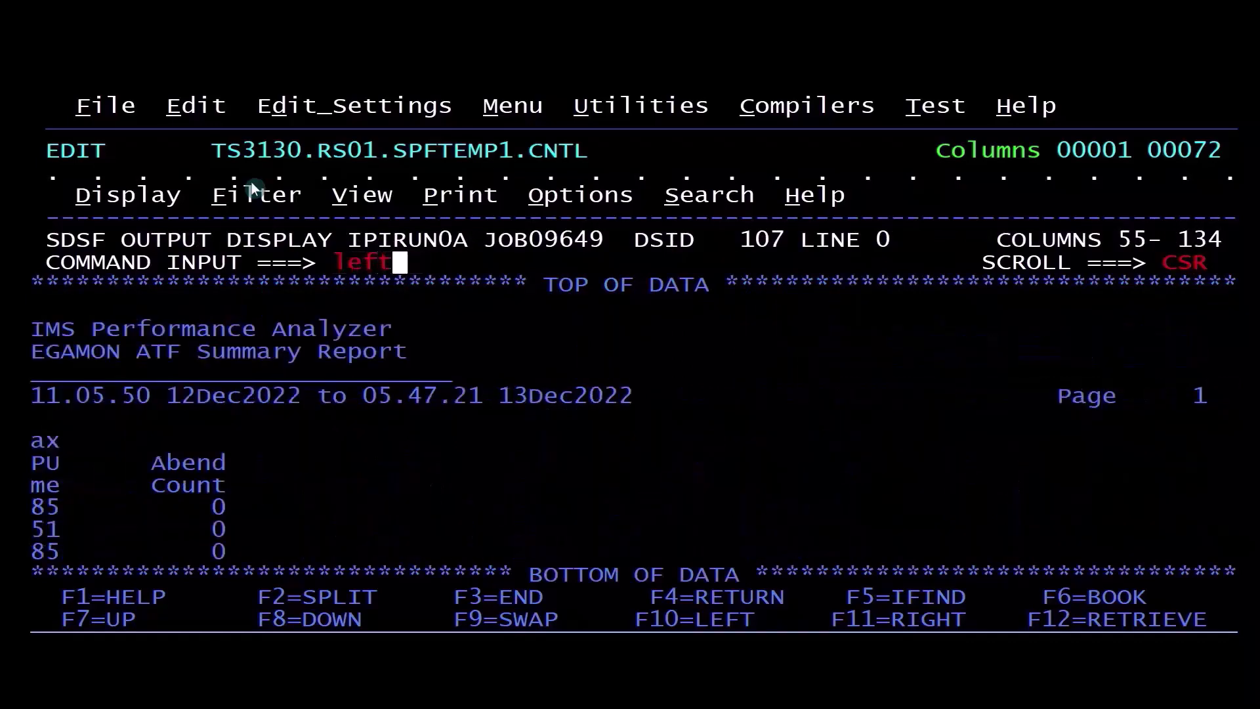
pyautogui.press('Return')
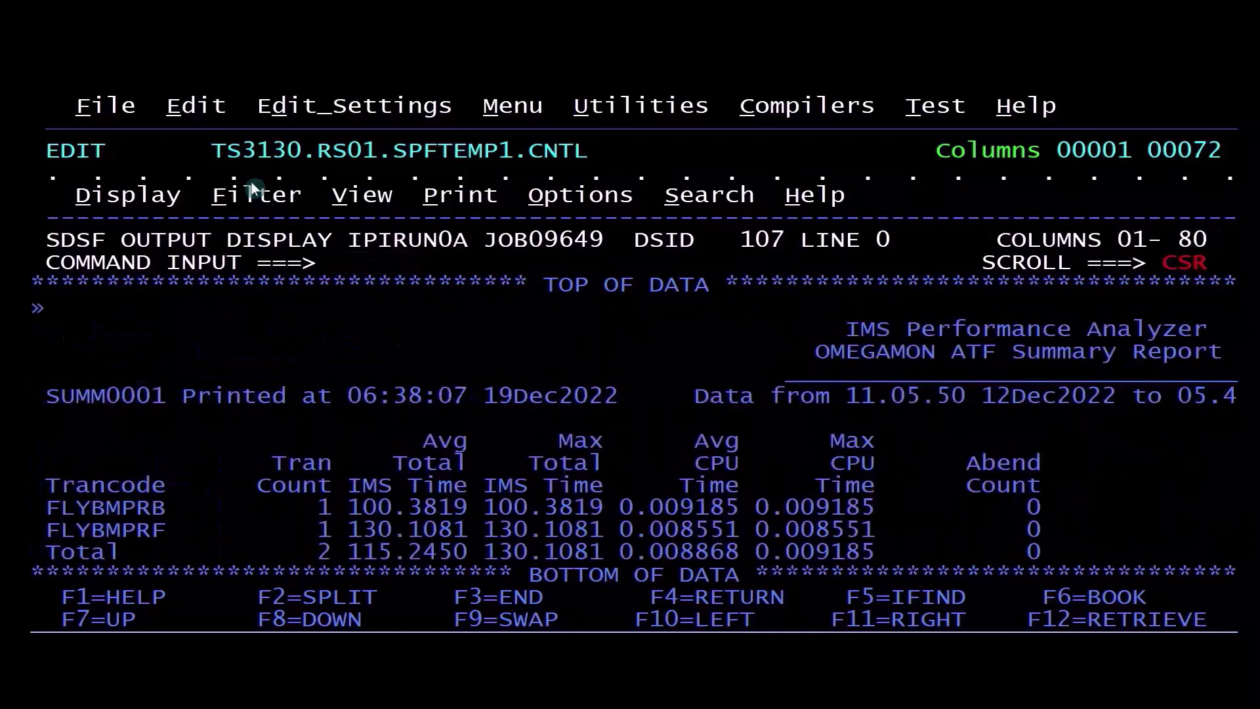
# Open the TRACE001 output and view the header of the level 1 ATF trace across its full width
pyautogui.press('F3')
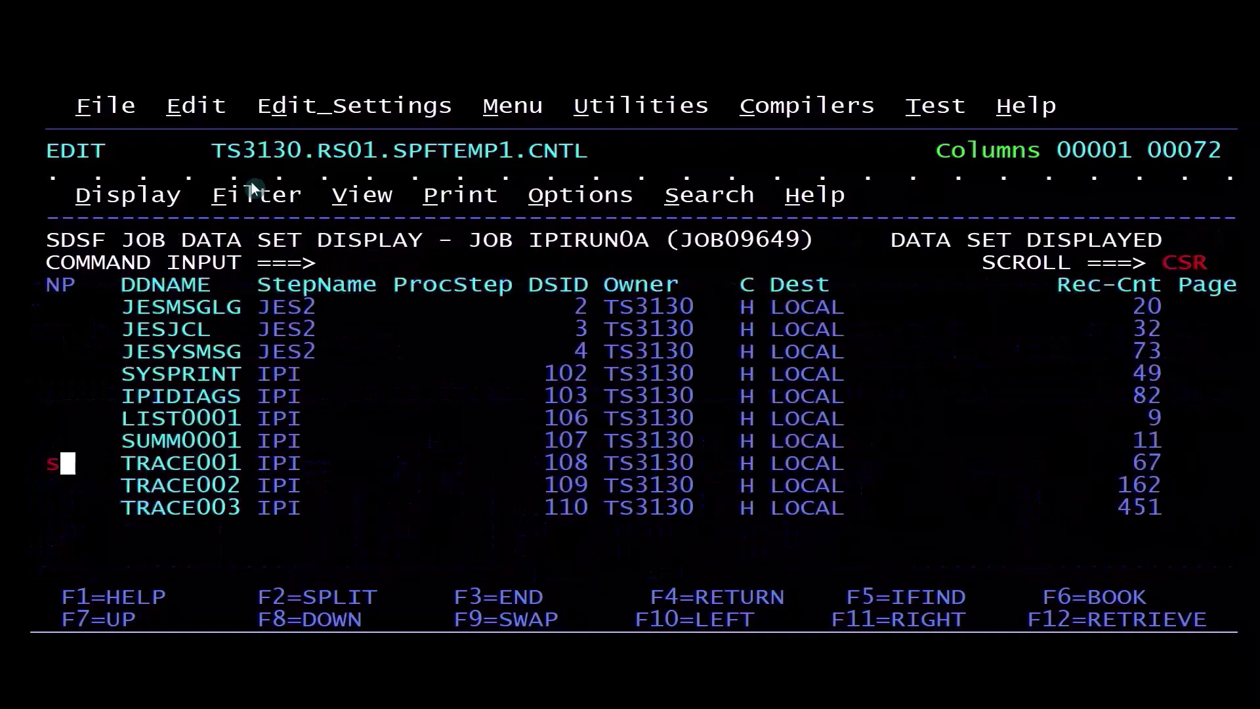
pyautogui.press('Down')
pyautogui.write('s')
pyautogui.press('Return')
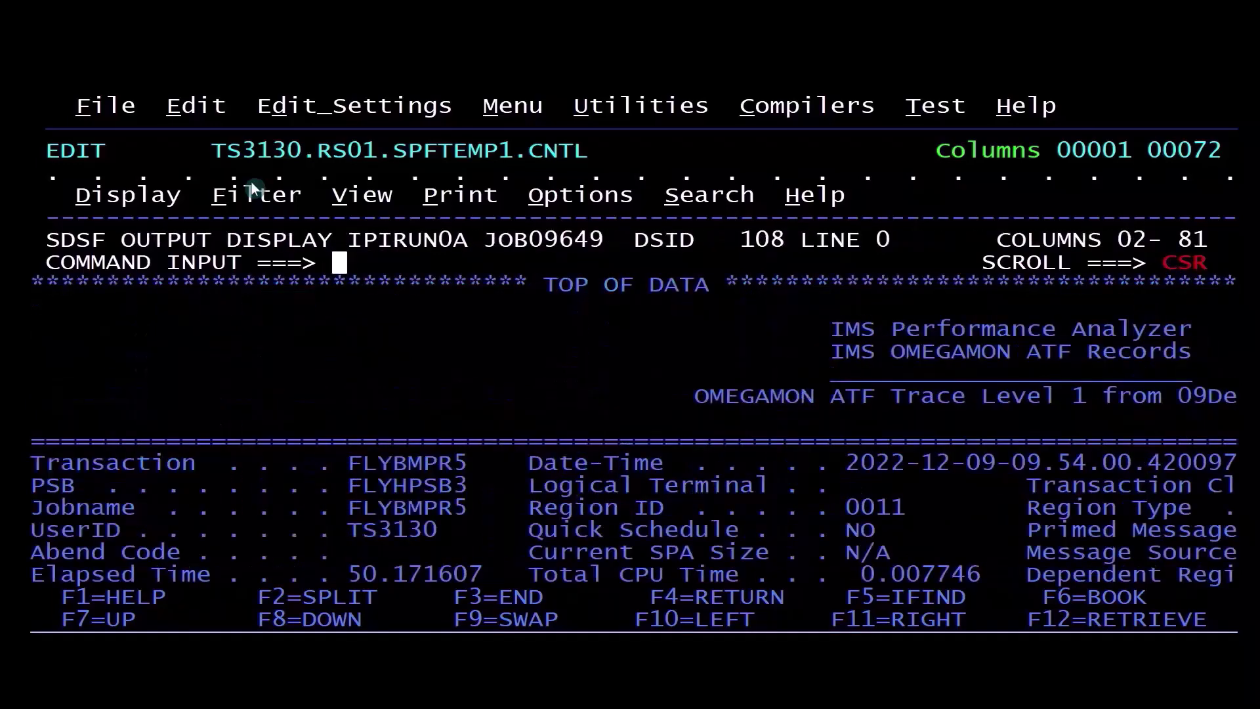
pyautogui.write('right')
pyautogui.press('Return')
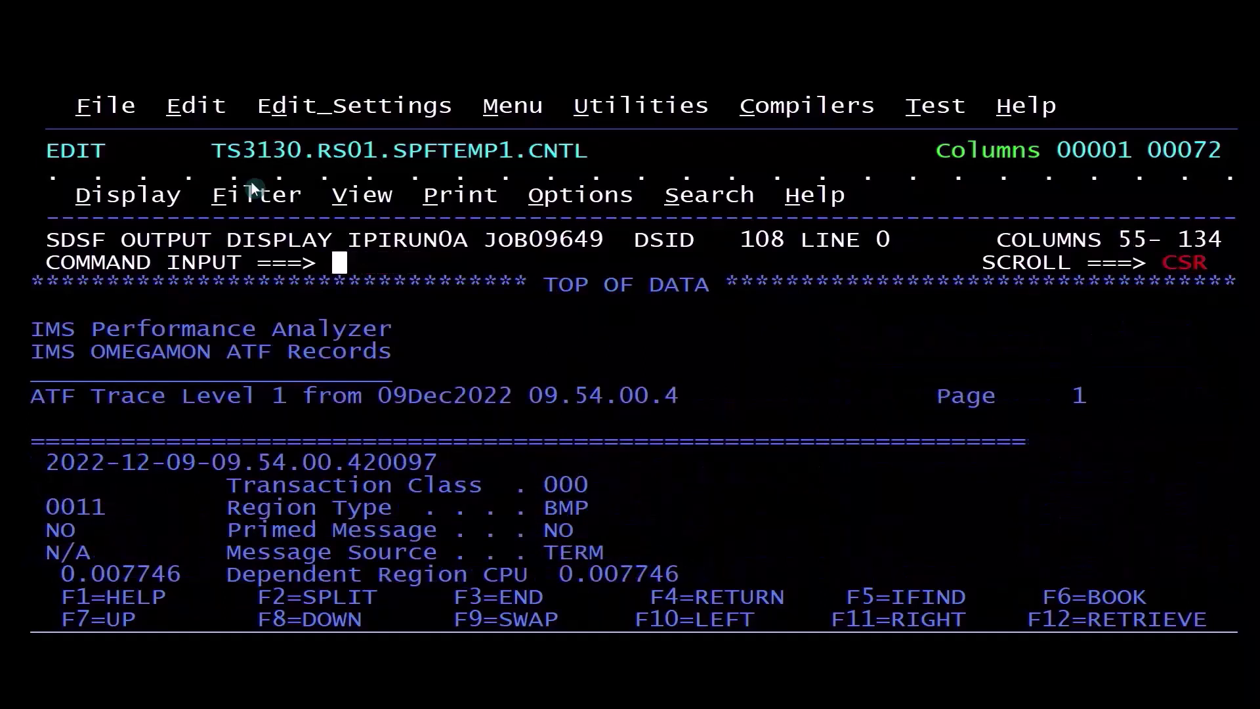
pyautogui.write('left')
pyautogui.press('Return')
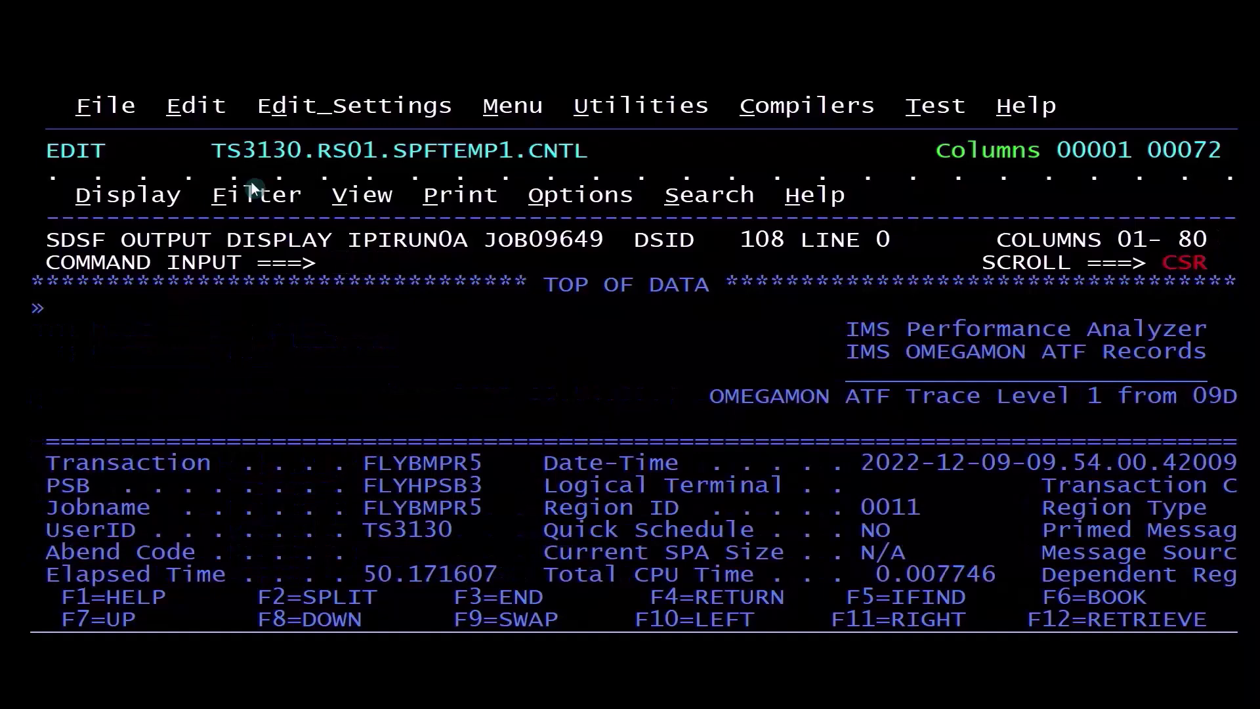
# Page through the level 1 trace, starting from the first transaction's details, to review each transaction's DLI call events
pyautogui.press('Down')
pyautogui.press('Down')
pyautogui.press('Down')
pyautogui.press('Down')
pyautogui.press('Down')
pyautogui.press('Down')
pyautogui.press('Down')
pyautogui.press('Down')
pyautogui.press('Down')
pyautogui.press('Left')
pyautogui.press('Left')
pyautogui.press('Left')
pyautogui.press('Left')
pyautogui.press('Left')
pyautogui.press('Left')
pyautogui.press('Left')
pyautogui.press('Left')
pyautogui.press('Left')
pyautogui.press('Left')
pyautogui.press('Left')
pyautogui.press('Left')
pyautogui.press('Left')
pyautogui.press('Left')
pyautogui.press('Left')
pyautogui.press('Left')
pyautogui.press('Left')
pyautogui.press('Left')
pyautogui.press('Left')
pyautogui.press('F8')
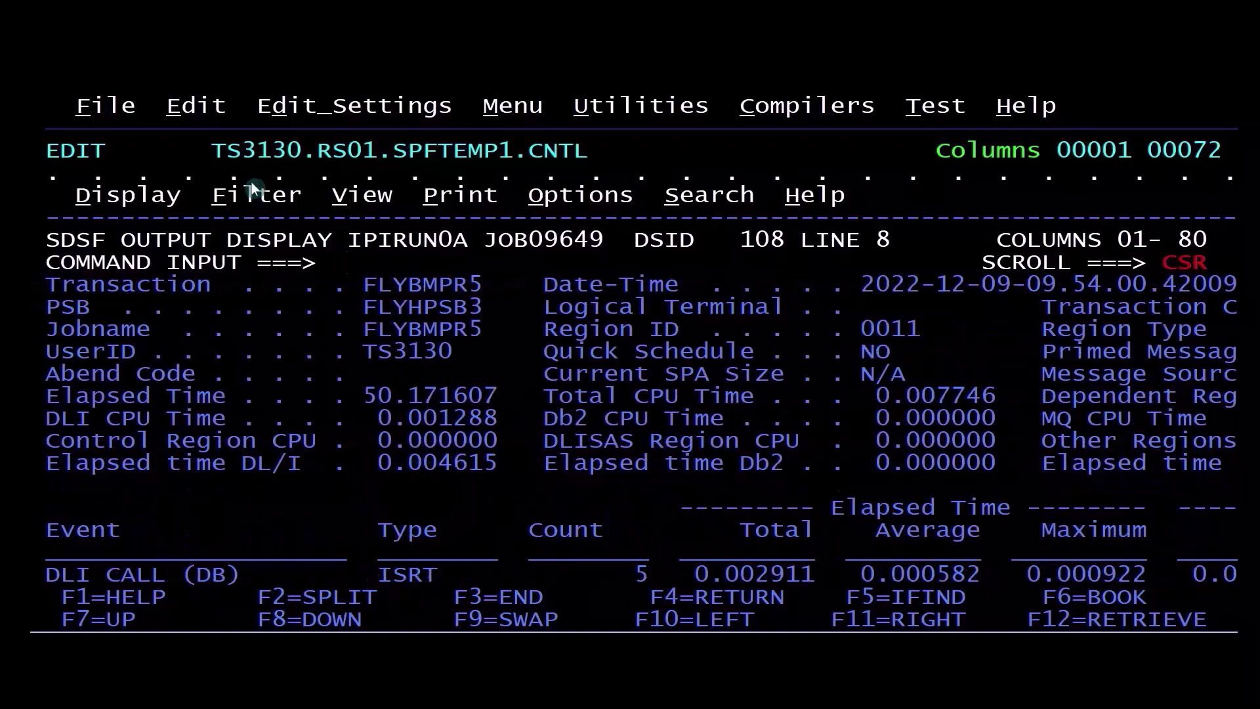
pyautogui.press('F8')
pyautogui.press('F8')
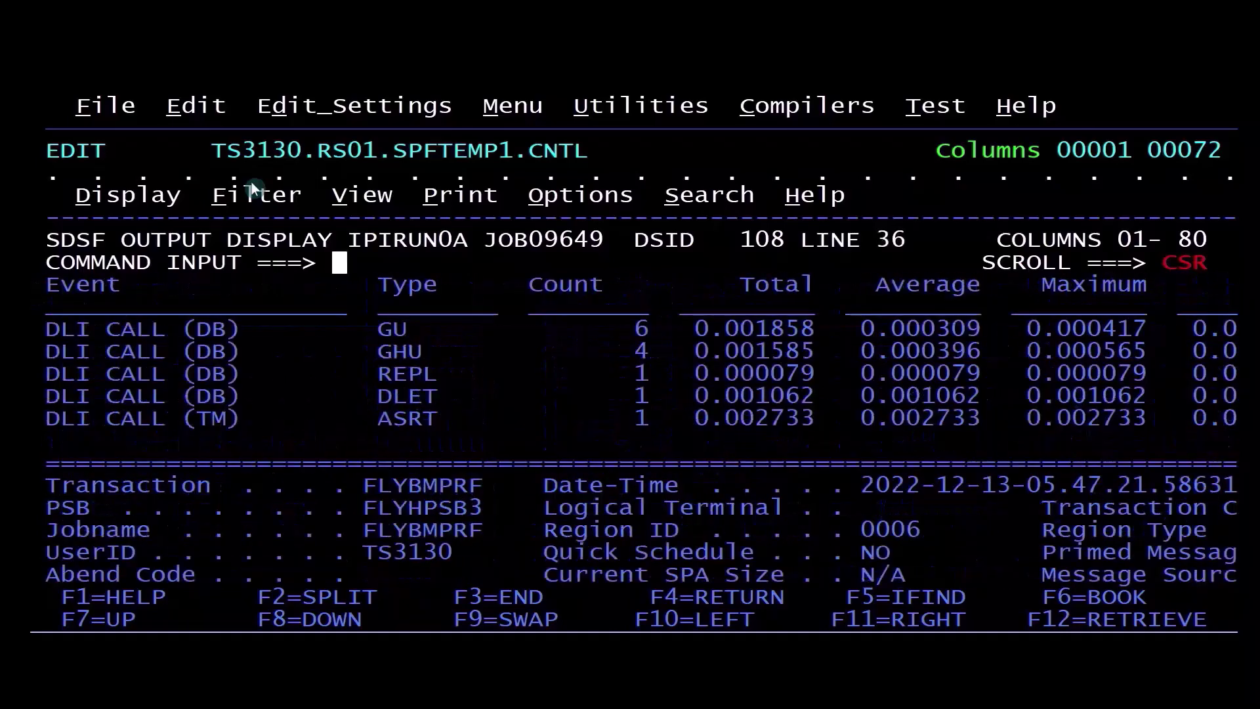
# Examine the elapsed time and CPU time columns of the DLI call events in the level 1 trace, including transaction FLYBMPRF
pyautogui.write('Right')
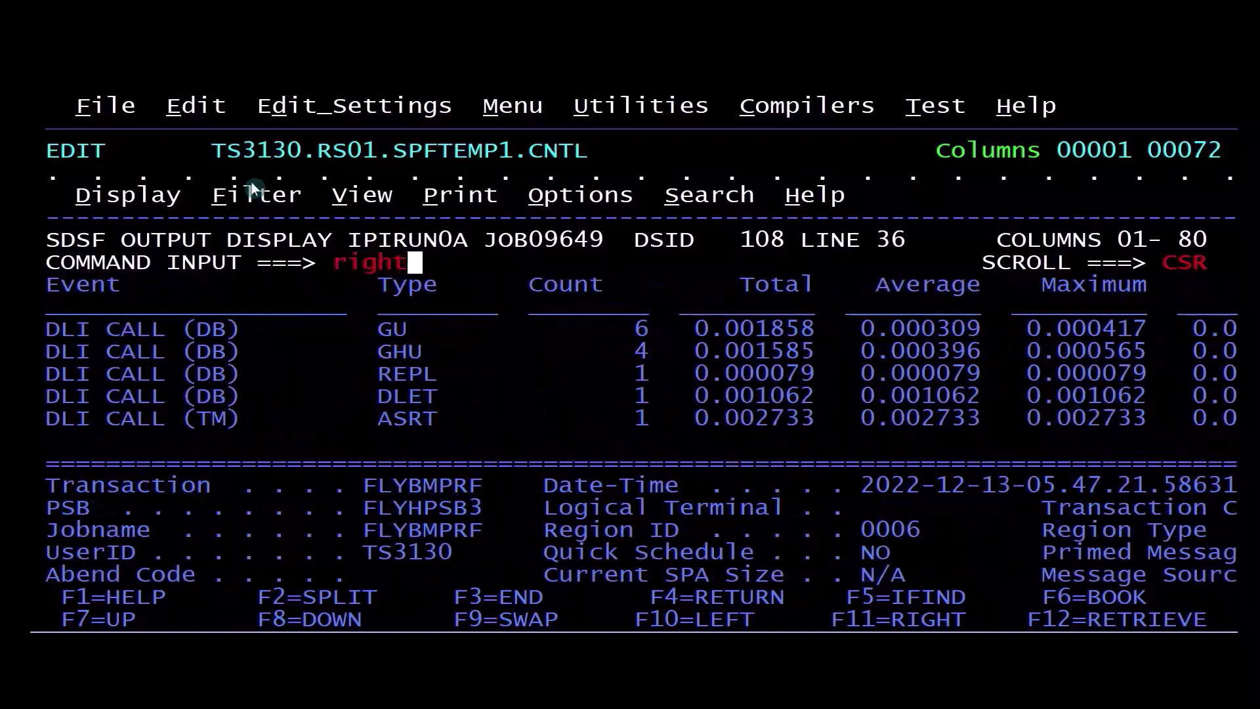
pyautogui.press('Return')
pyautogui.write('left')
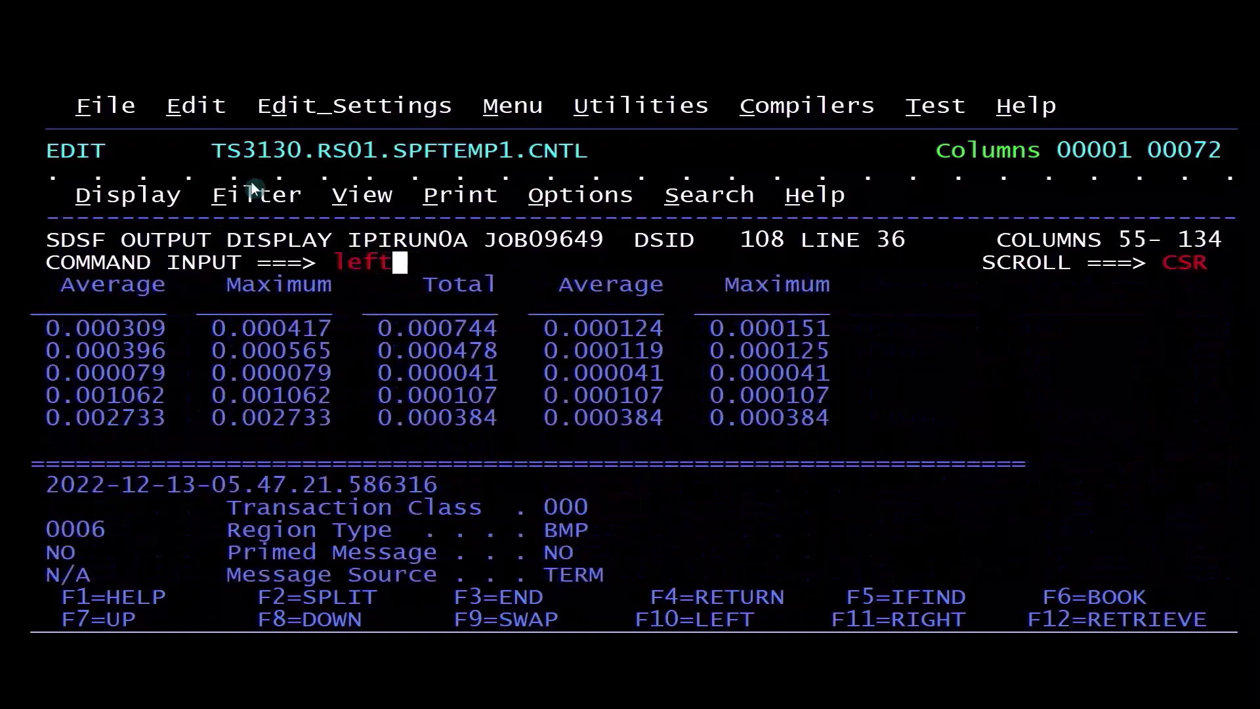
pyautogui.press('Return')
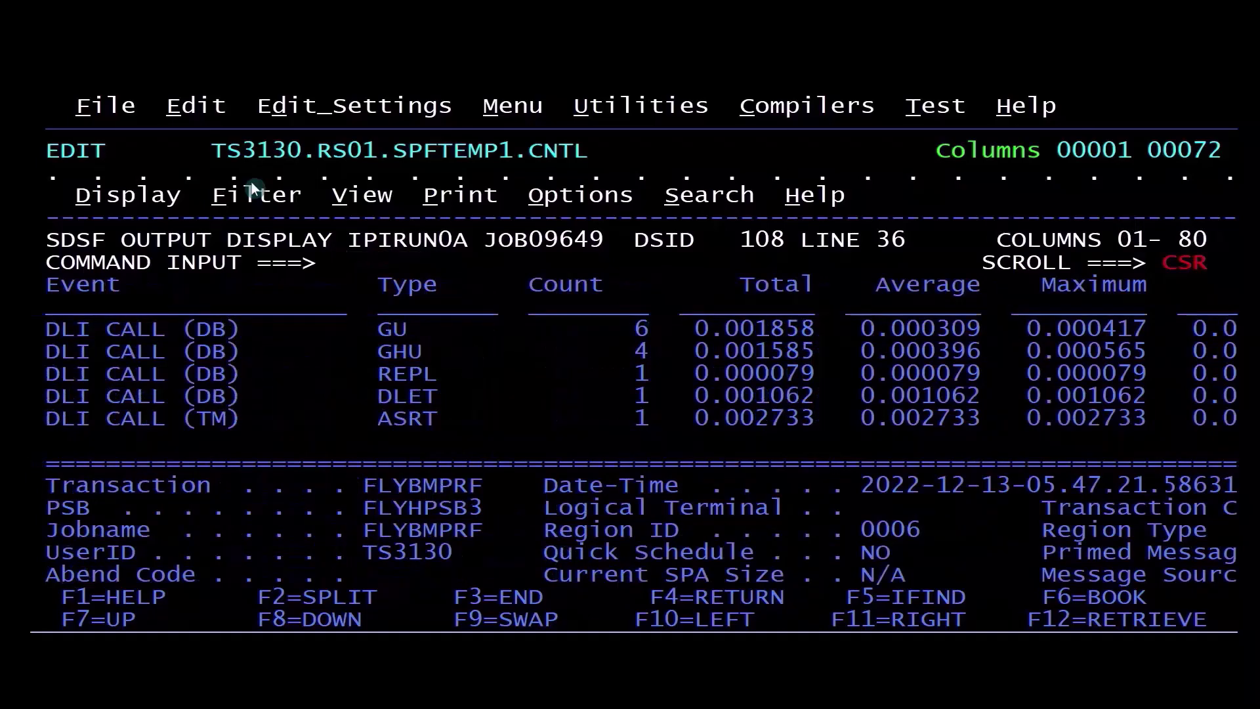
pyautogui.press('F8')
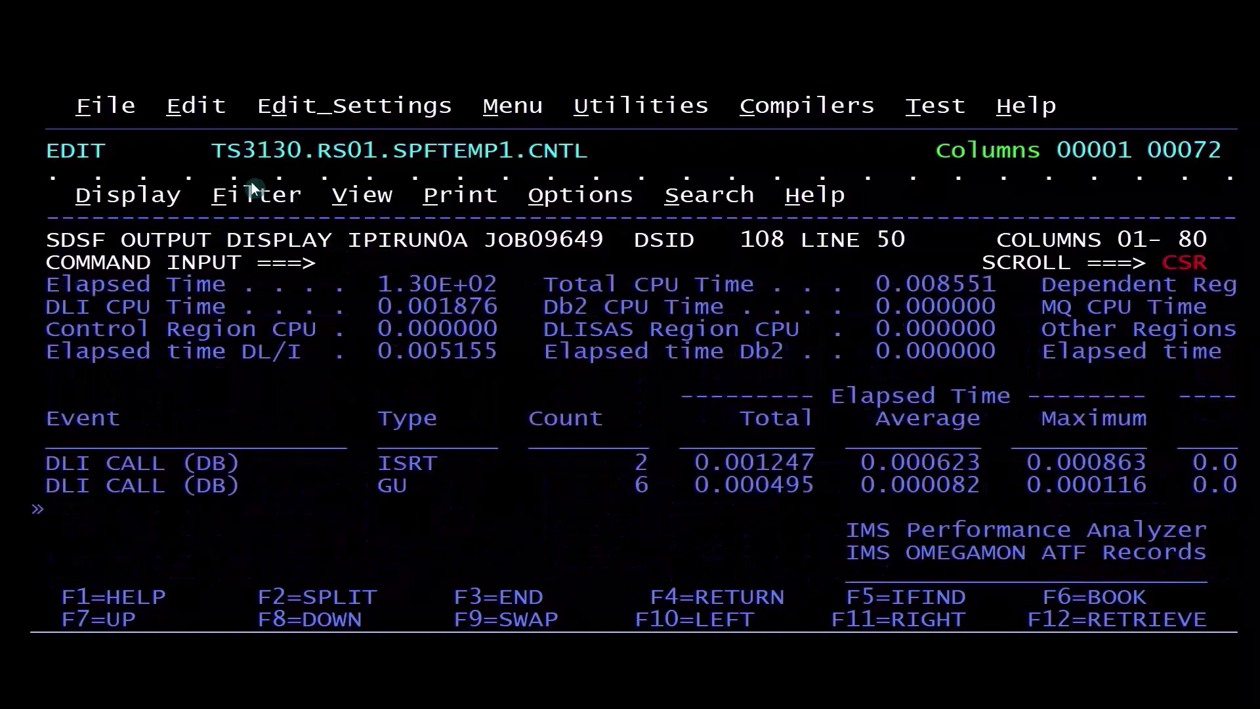
pyautogui.write('right')
pyautogui.press('Return')
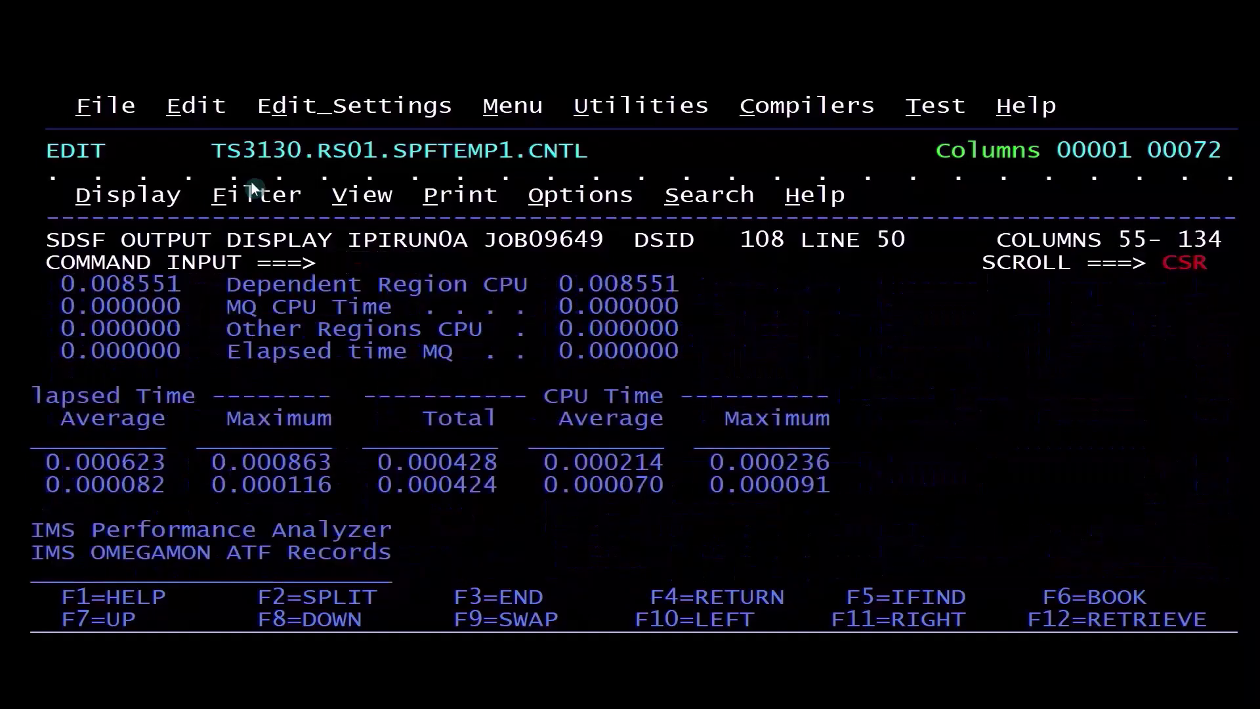
pyautogui.write('left')
pyautogui.press('Return')
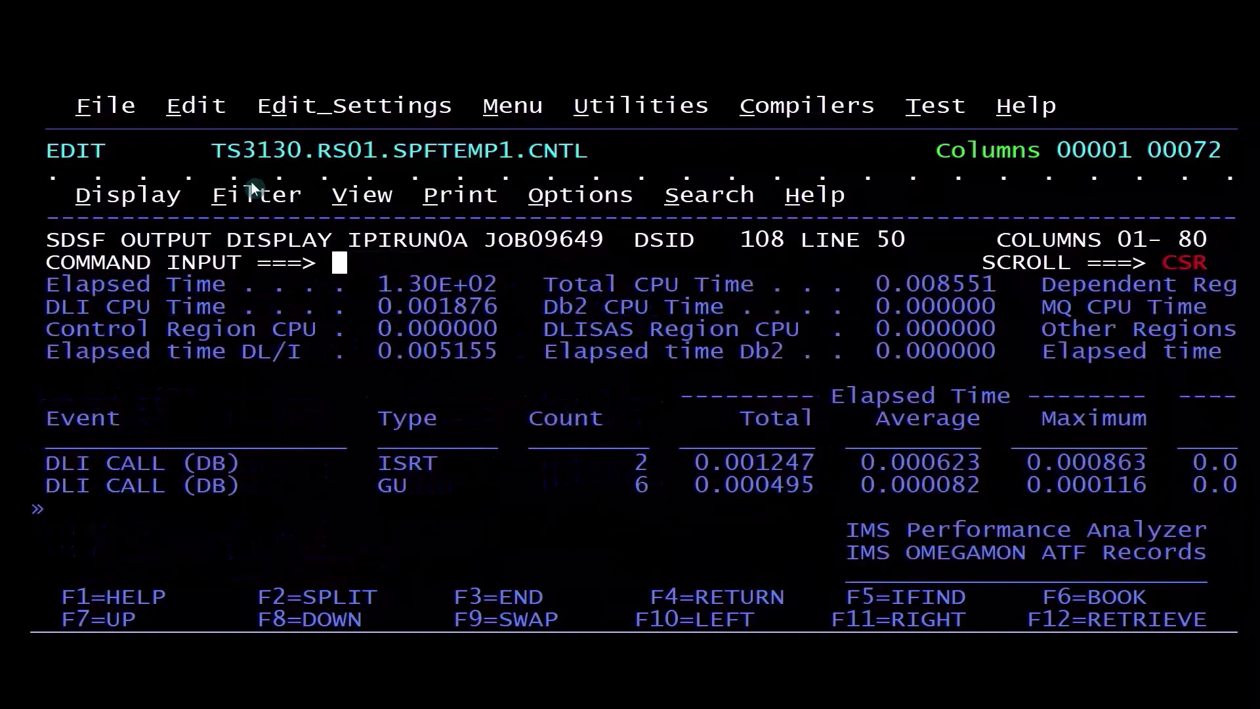
# Open the TRACE002 output and view the header of the level 2 ATF trace across its full width
pyautogui.press('F3')
pyautogui.press('Down')
pyautogui.write('s')
pyautogui.press('Return')
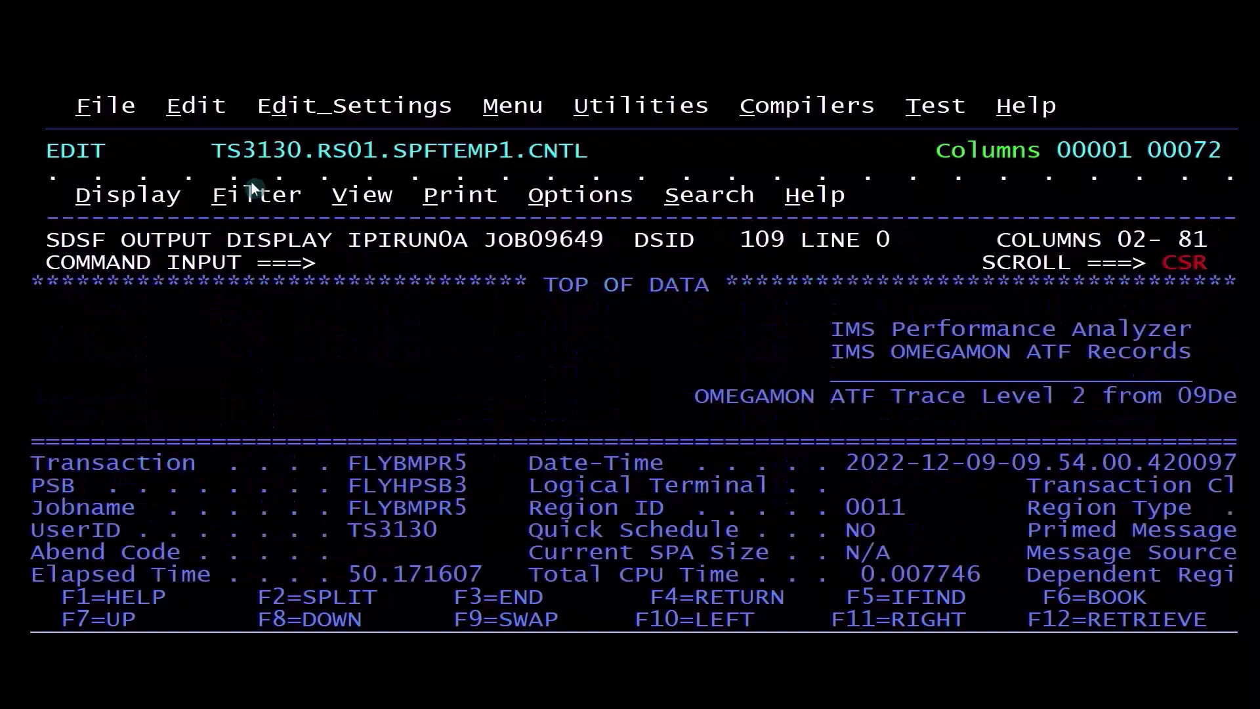
pyautogui.write('right')
pyautogui.press('Return')
pyautogui.write('left')
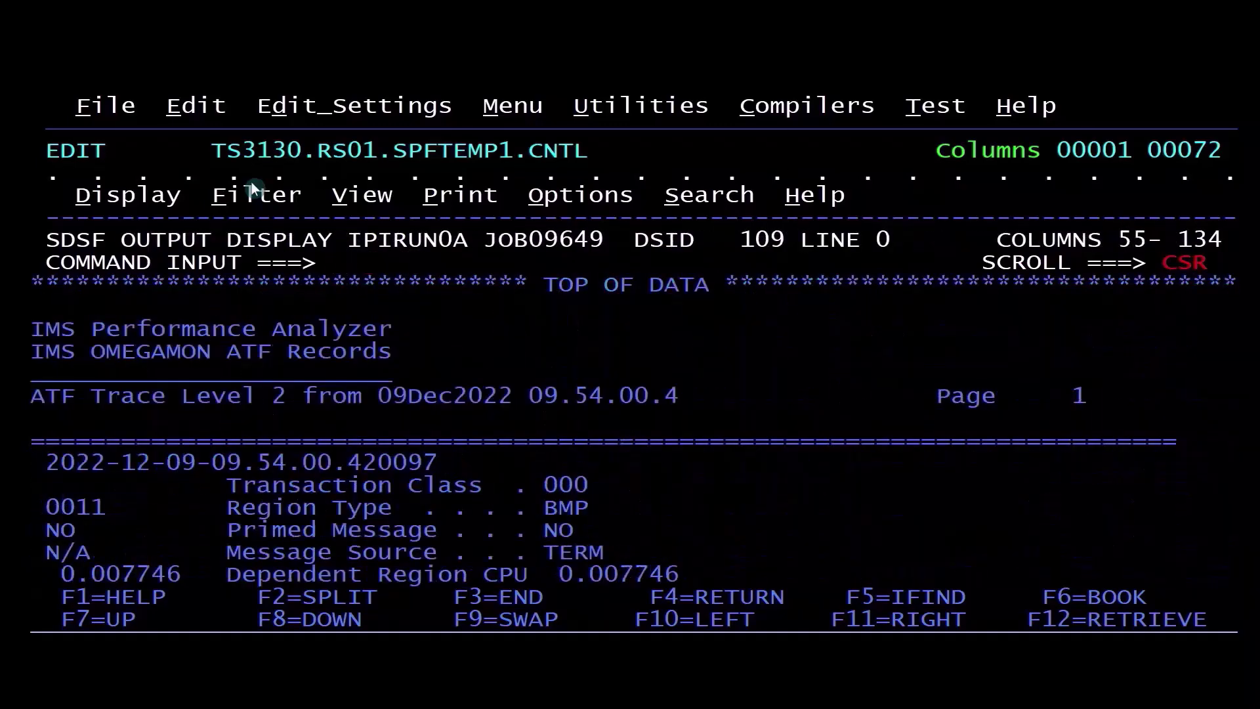
pyautogui.press('Return')
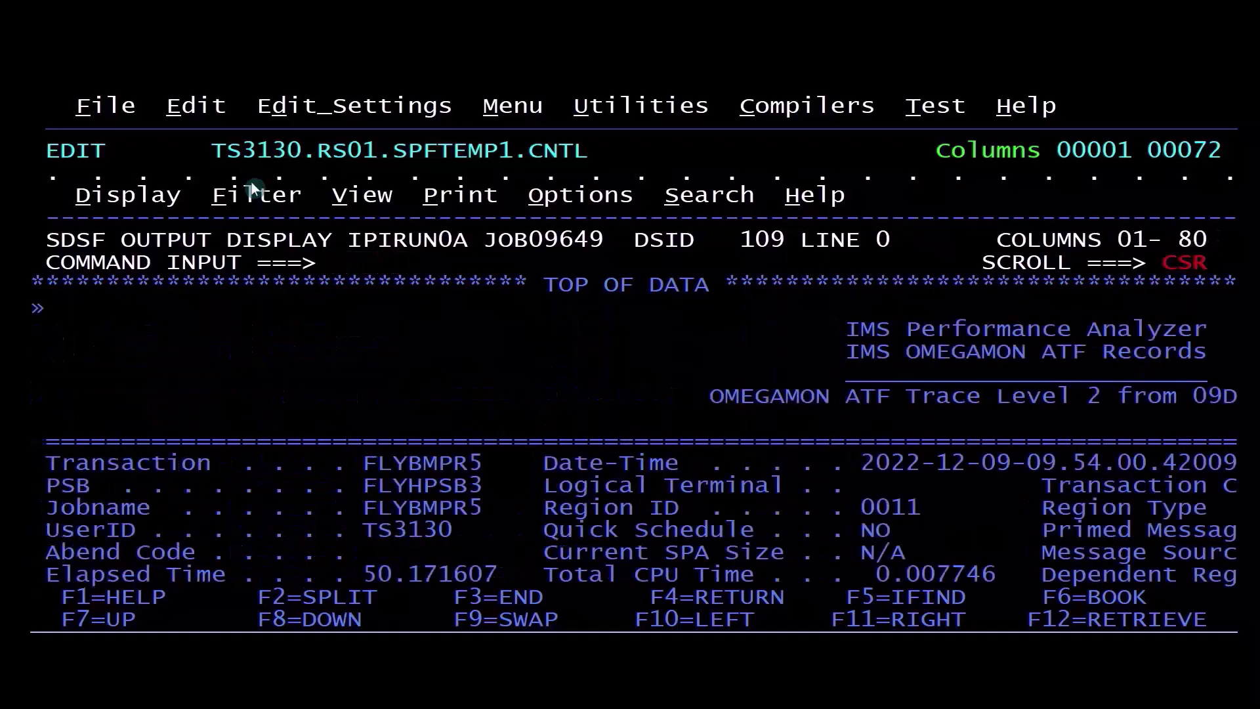
# Page through the FLYBMPR5 events in the level 2 trace, viewing times, CPU, resources and function verbs across the full width
pyautogui.press('F8')
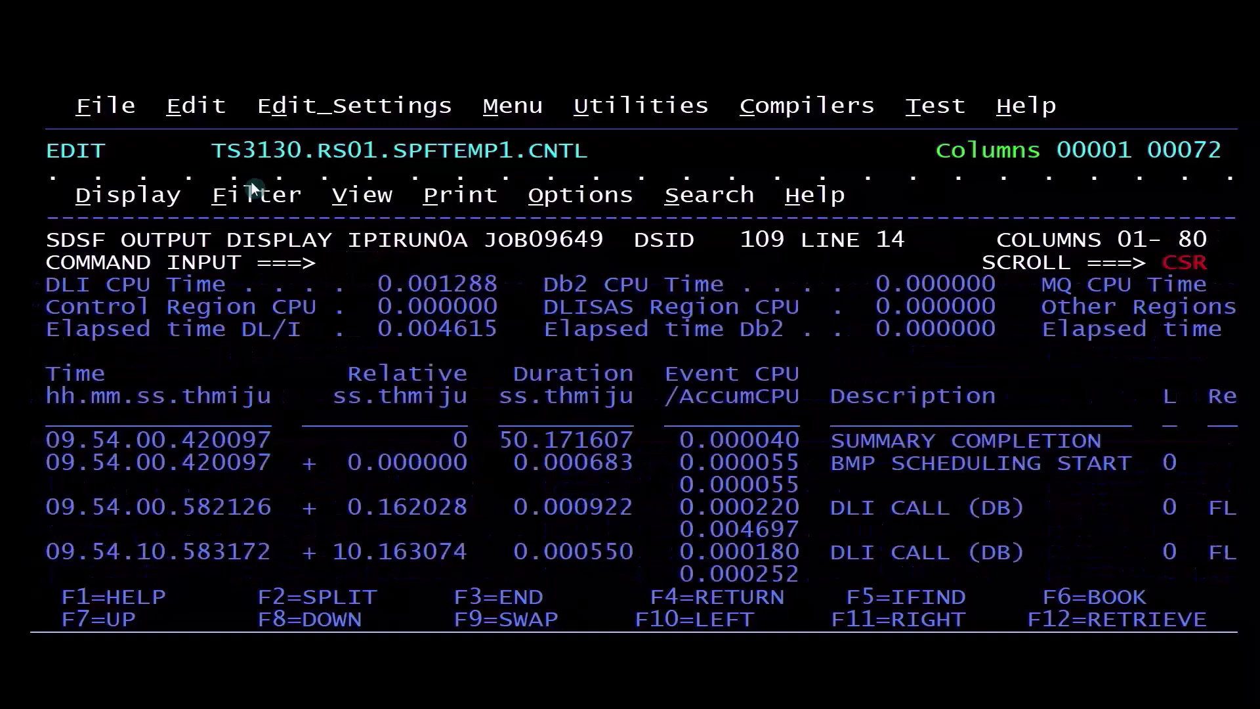
pyautogui.write('right')
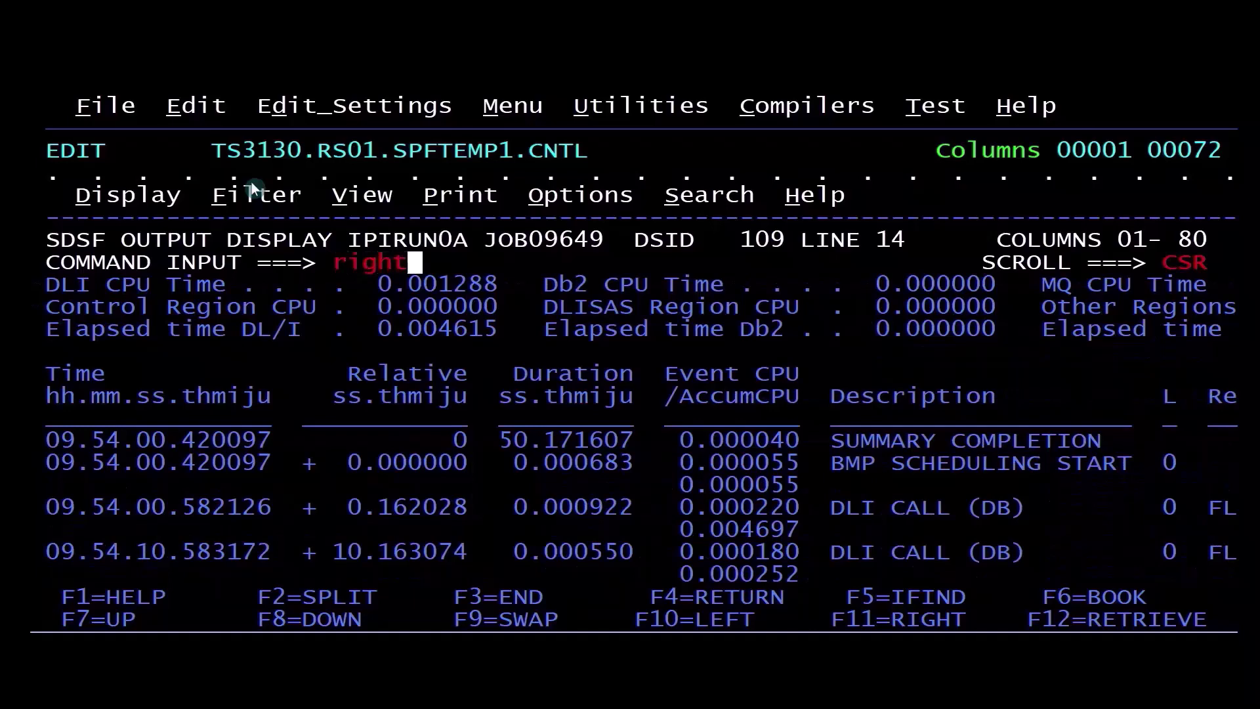
pyautogui.press('Return')
pyautogui.write('left')
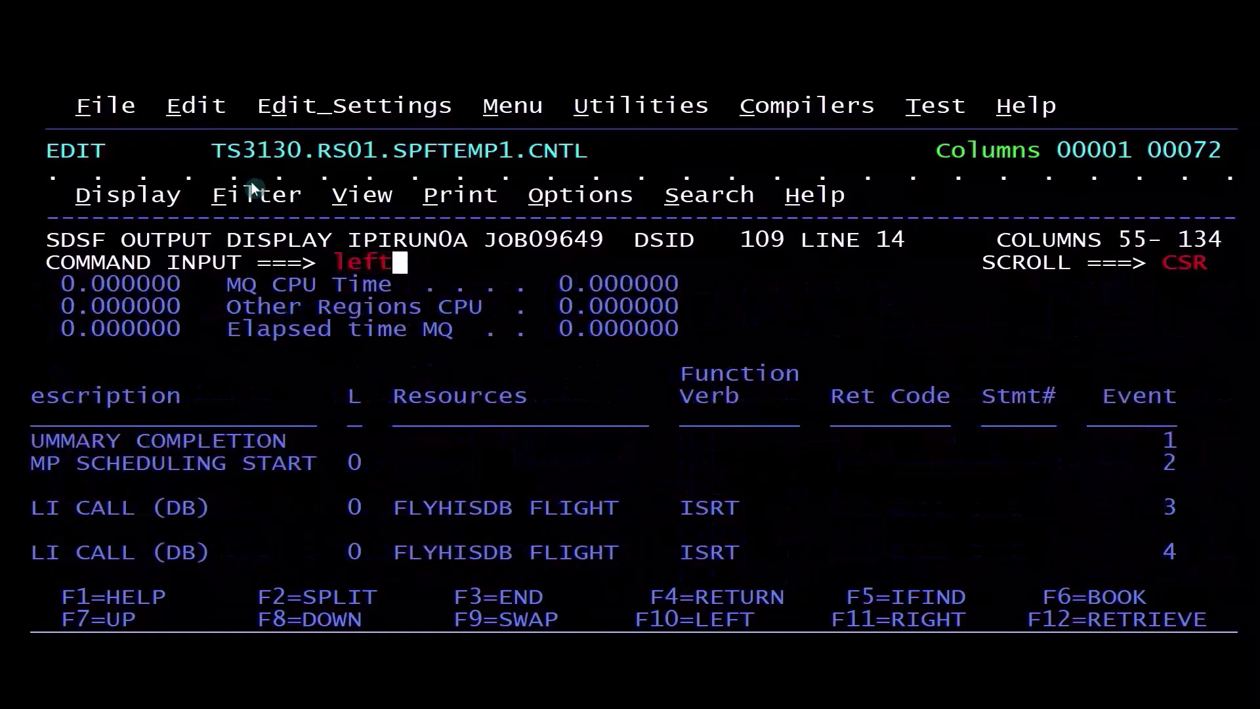
pyautogui.press('Return')
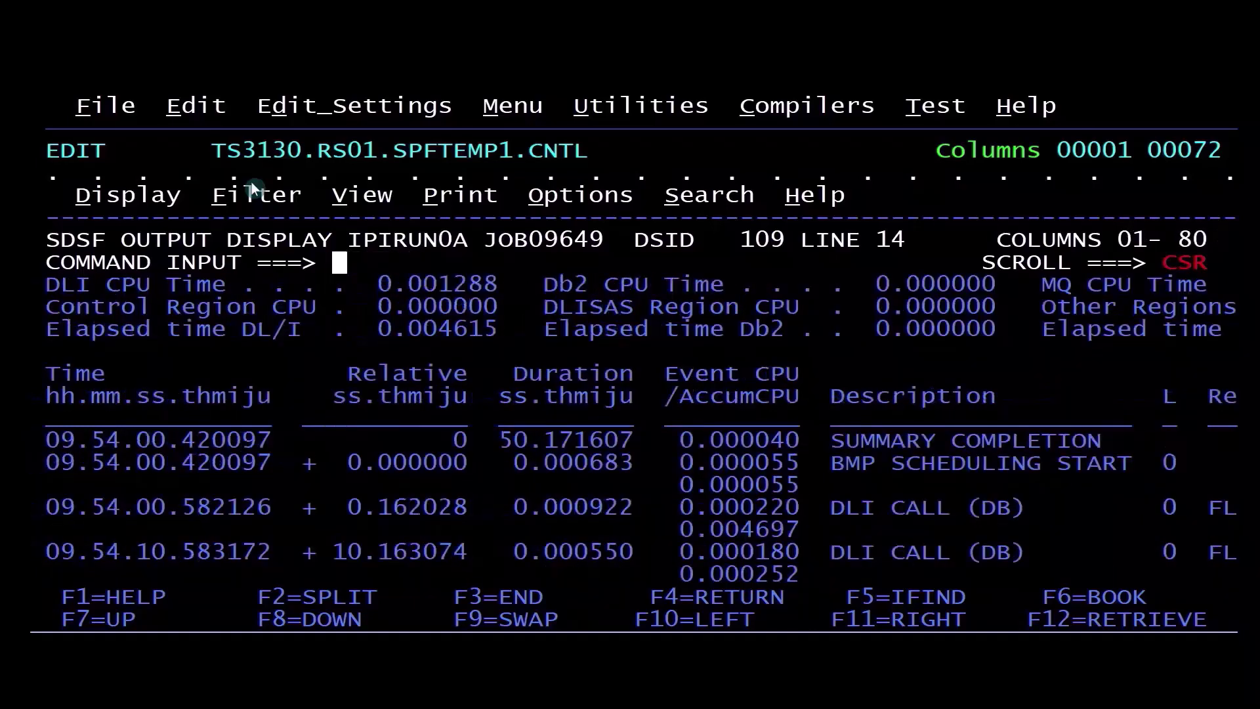
pyautogui.press('F8')
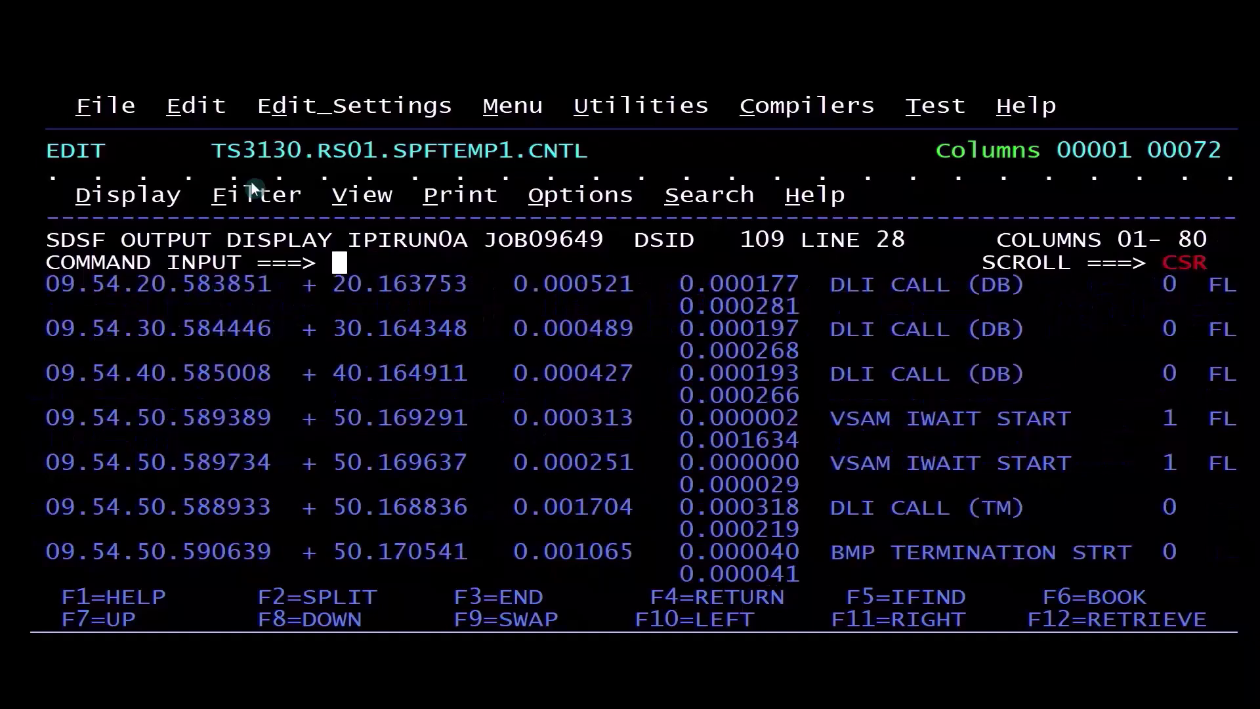
pyautogui.write('right')
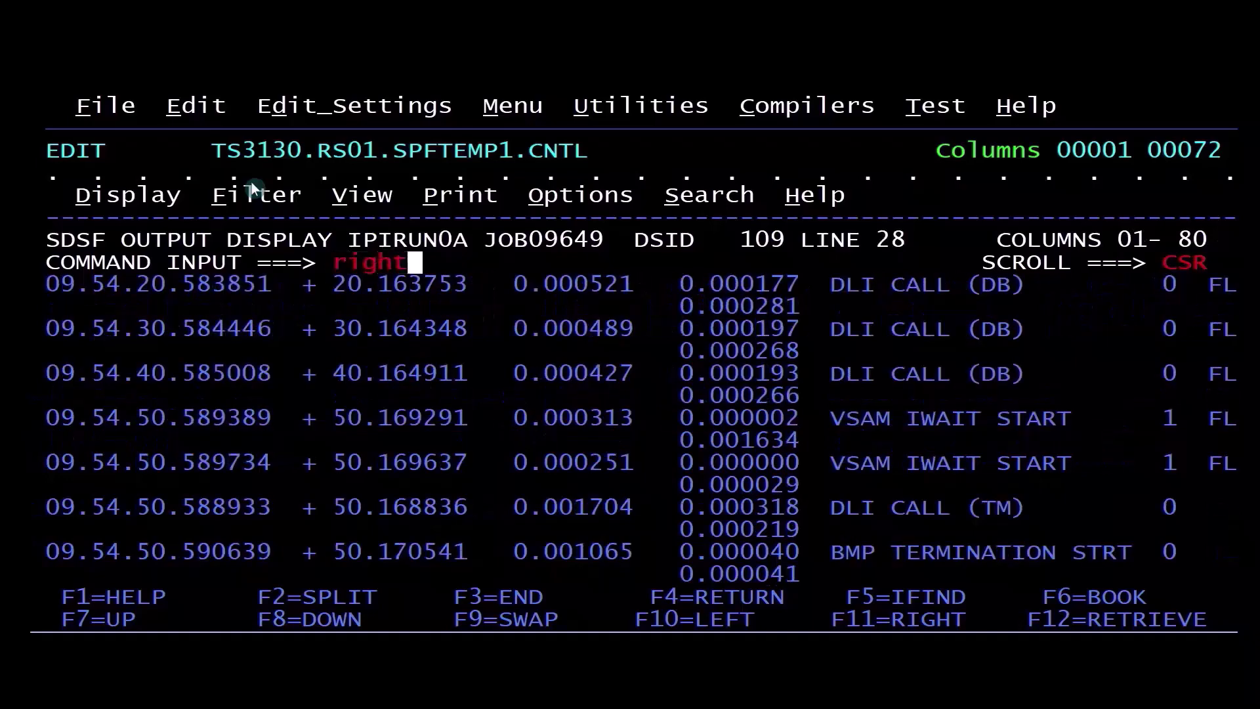
pyautogui.press('Return')
pyautogui.write('left')
pyautogui.press('Return')
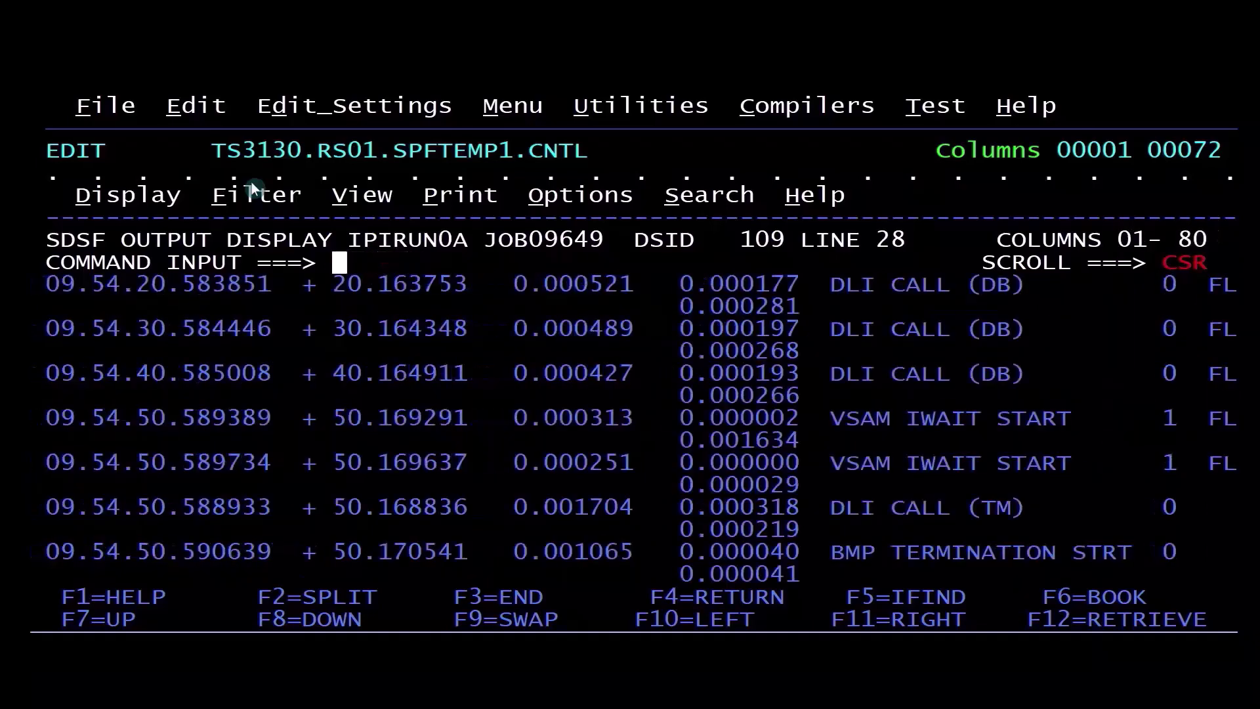
# View the transaction details of FLYBMPRB in the level 2 trace across the full width
pyautogui.press('F8')
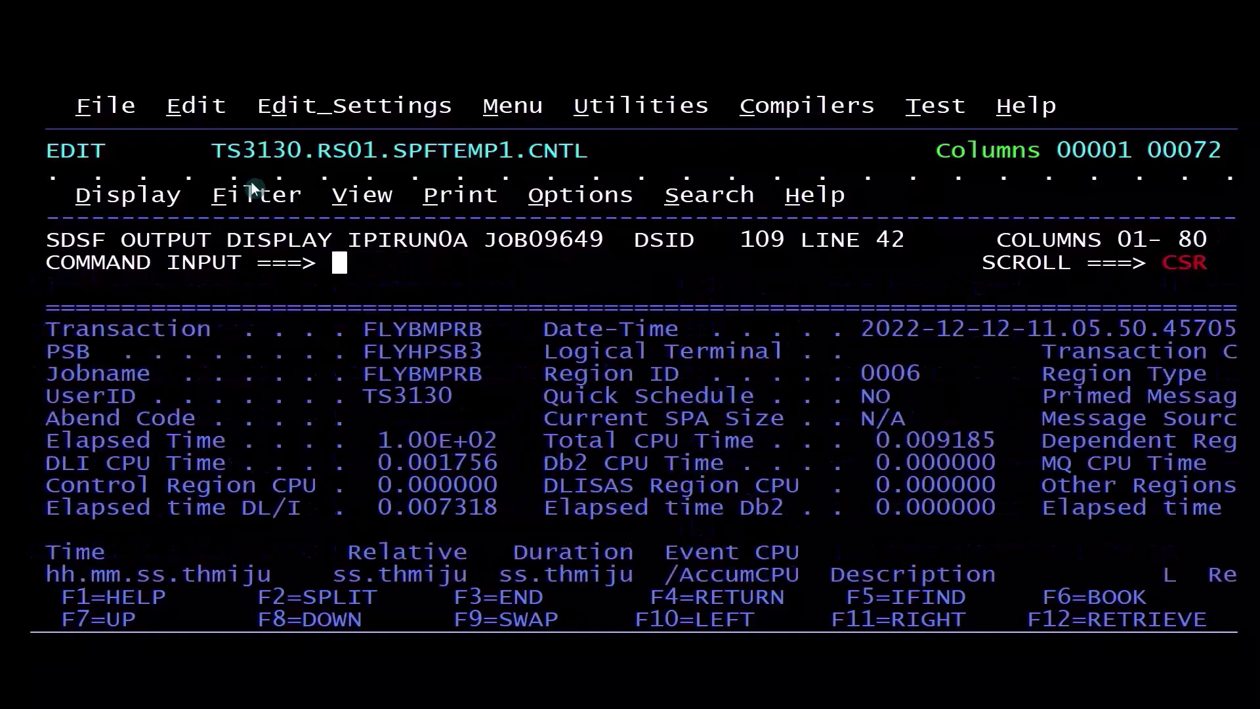
pyautogui.press('F11')
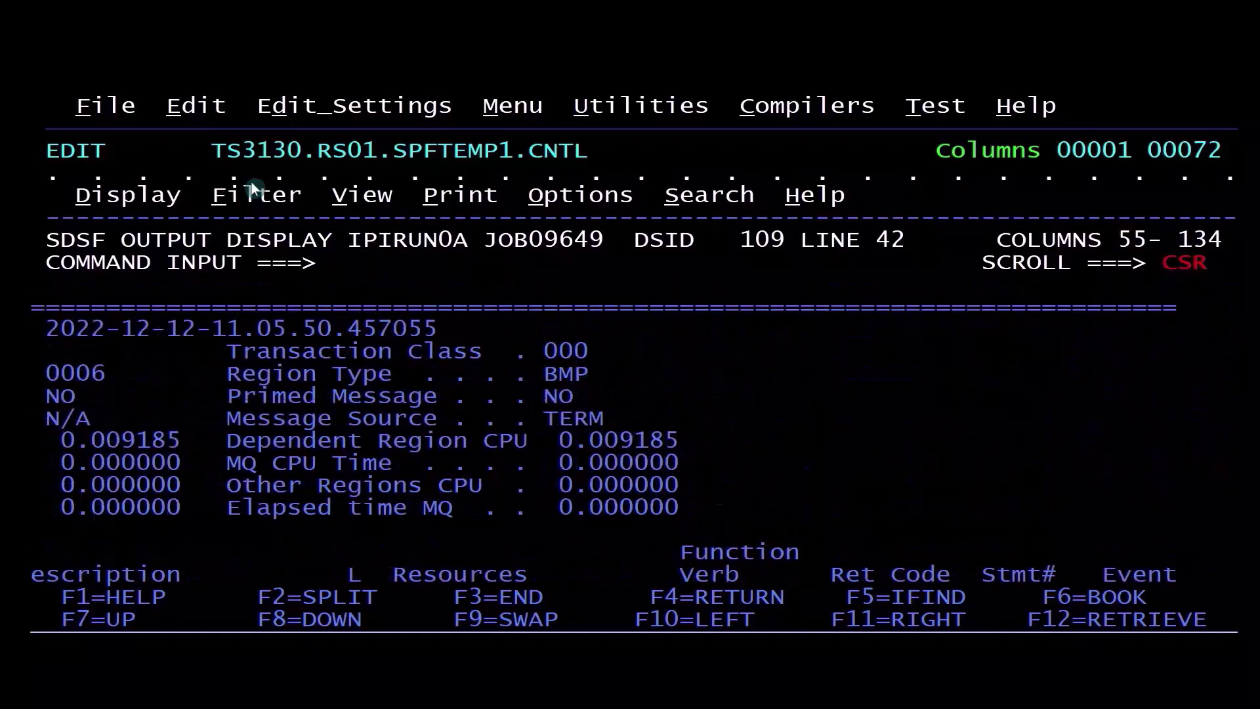
pyautogui.write('left')
pyautogui.press('Return')
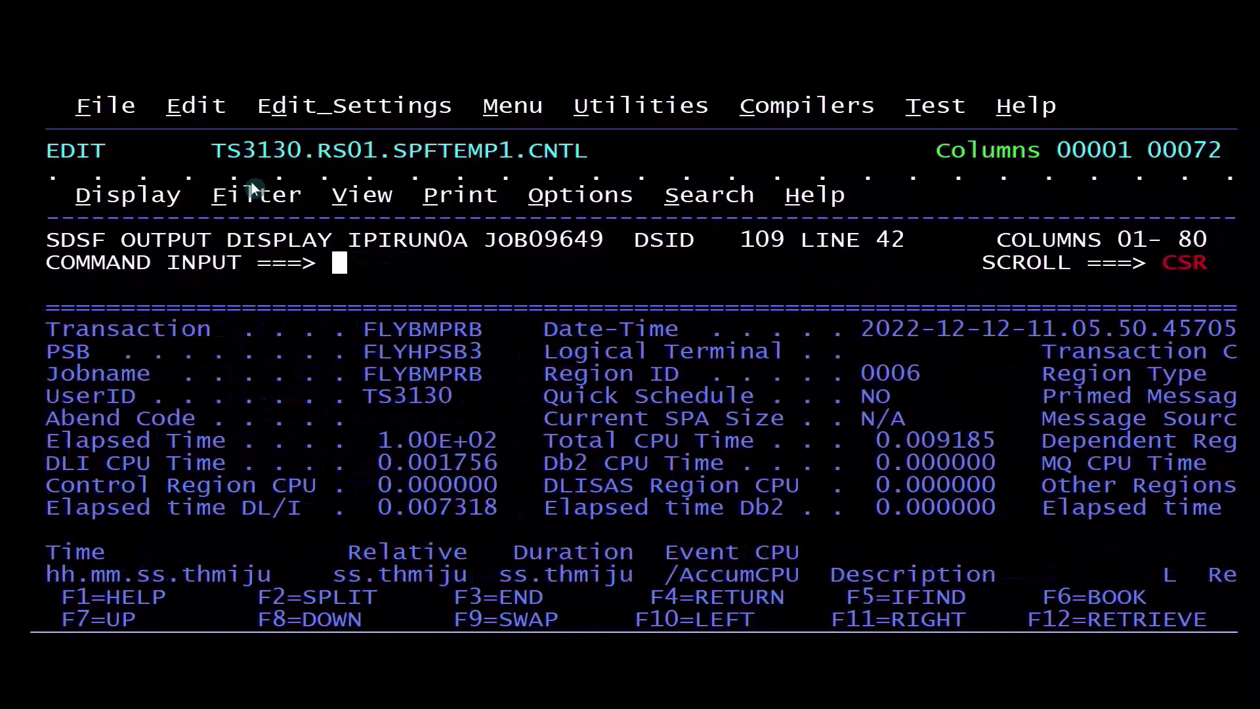
# Examine the FLYBMPRB DLI call events in the level 2 trace, including their durations, resources, function verbs and return codes
pyautogui.press('F8')
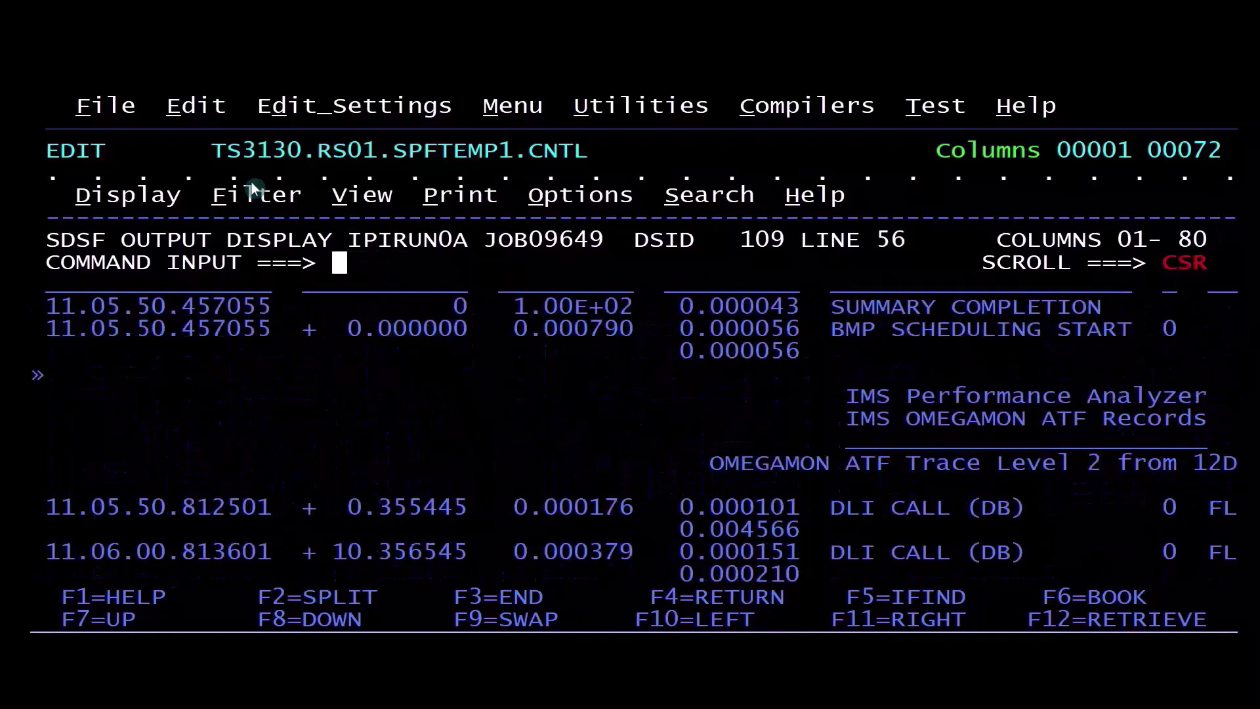
pyautogui.write('right')
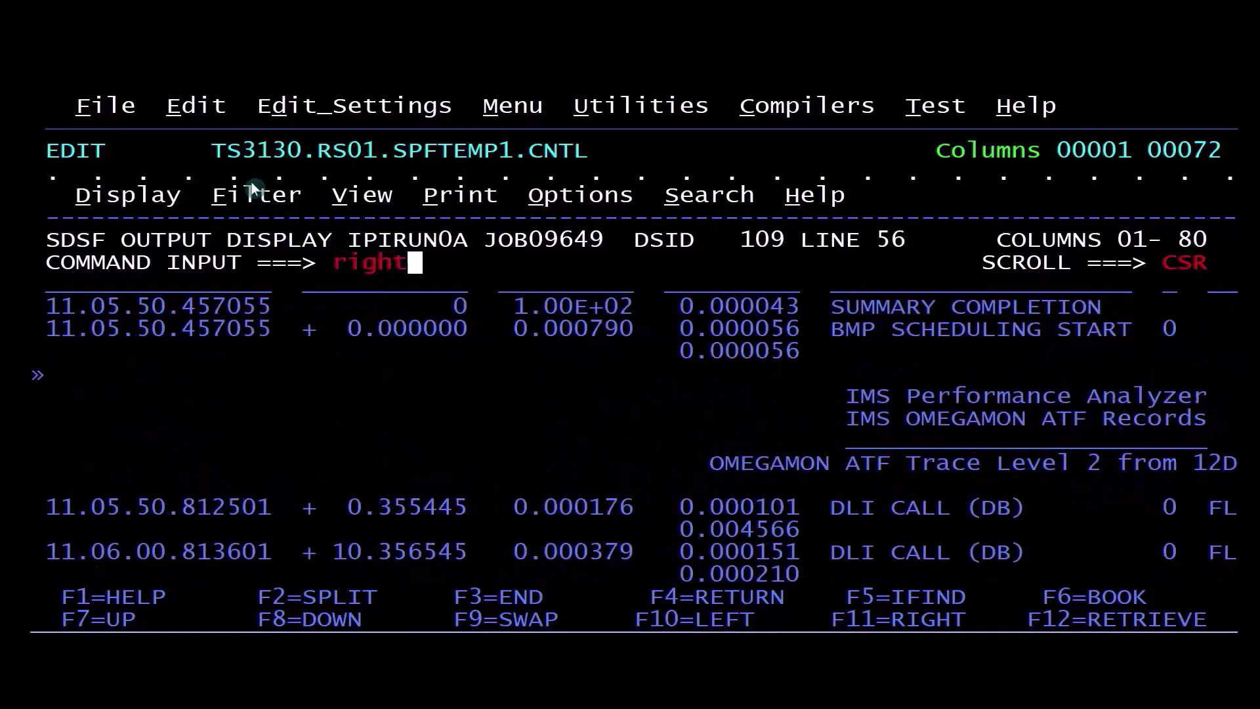
pyautogui.press('Return')
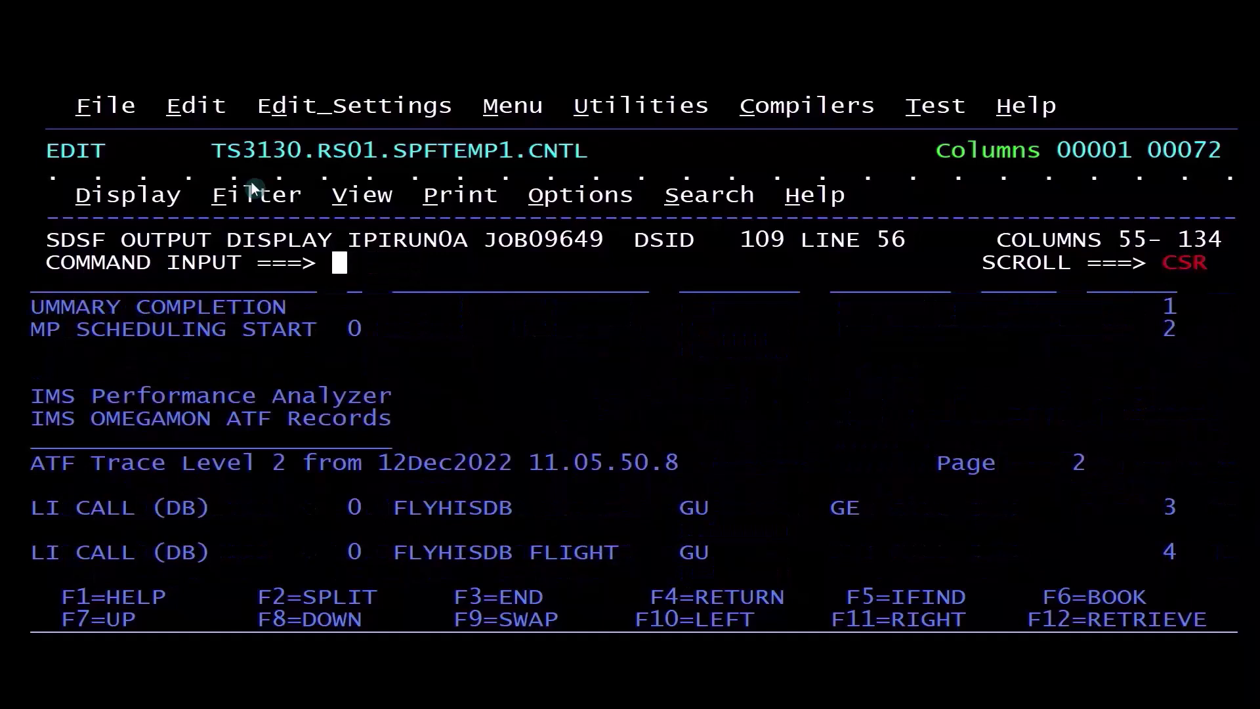
pyautogui.write('left')
pyautogui.press('Return')
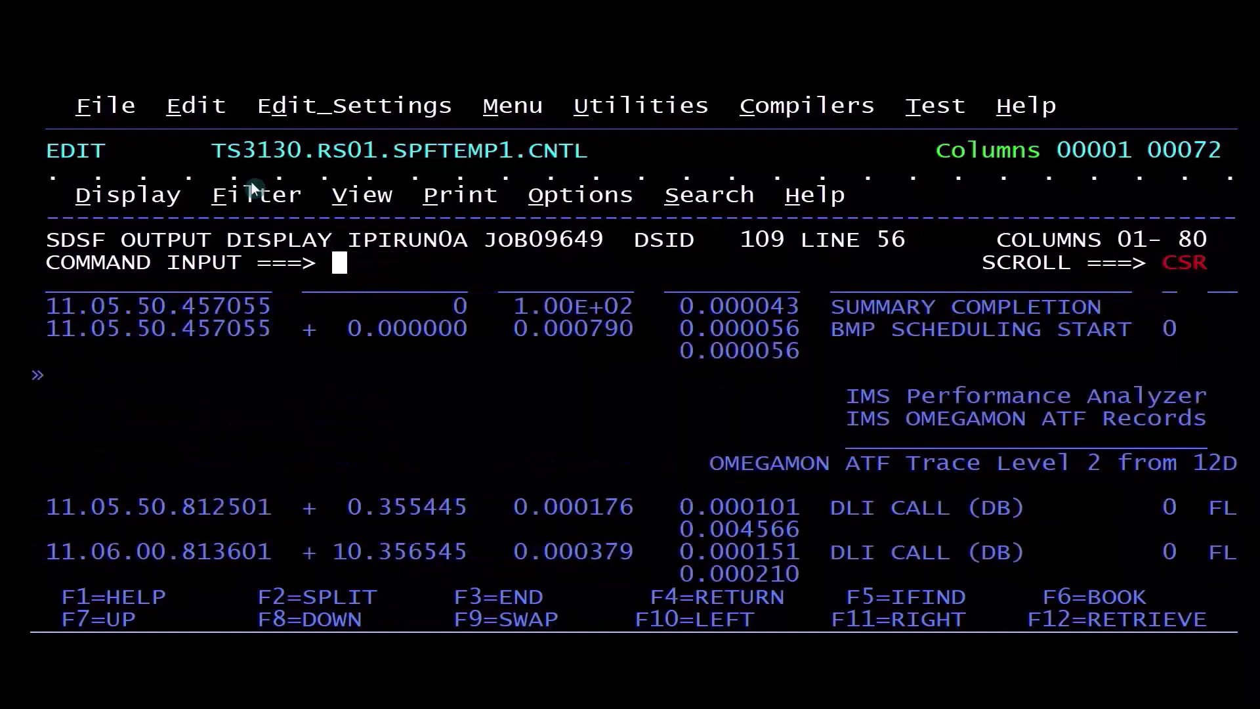
pyautogui.press('F8')
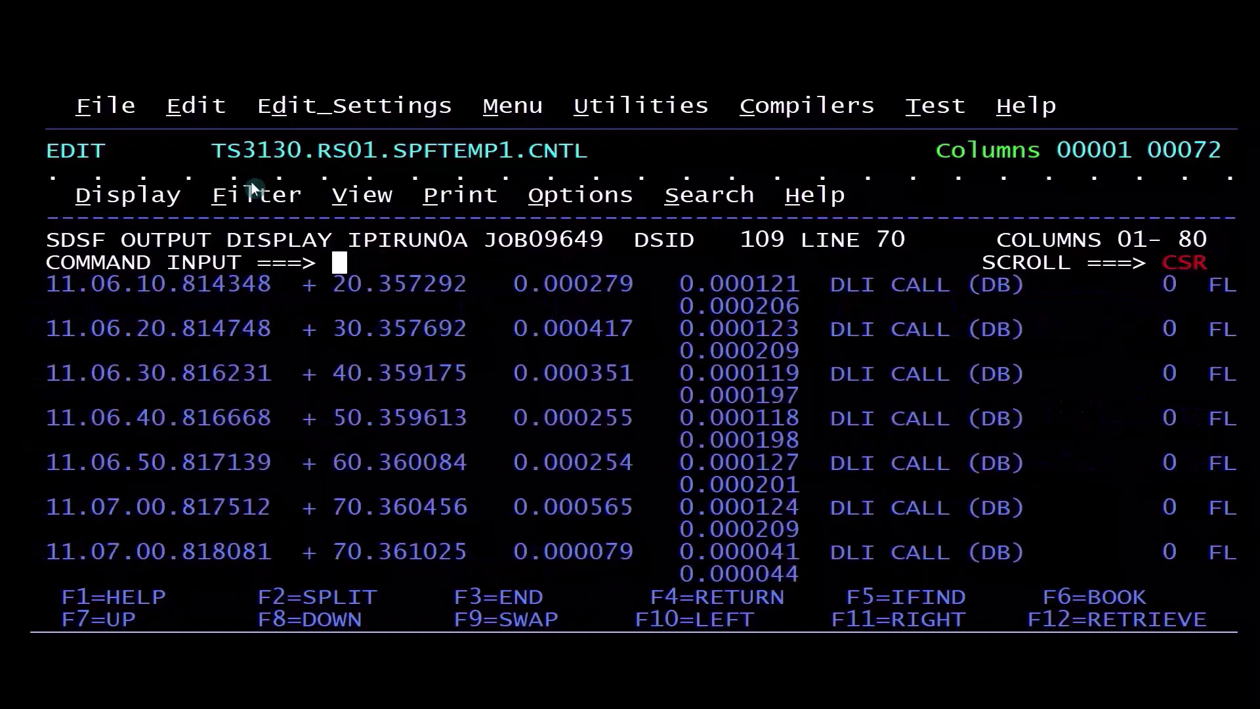
pyautogui.write('right')
pyautogui.press('Return')
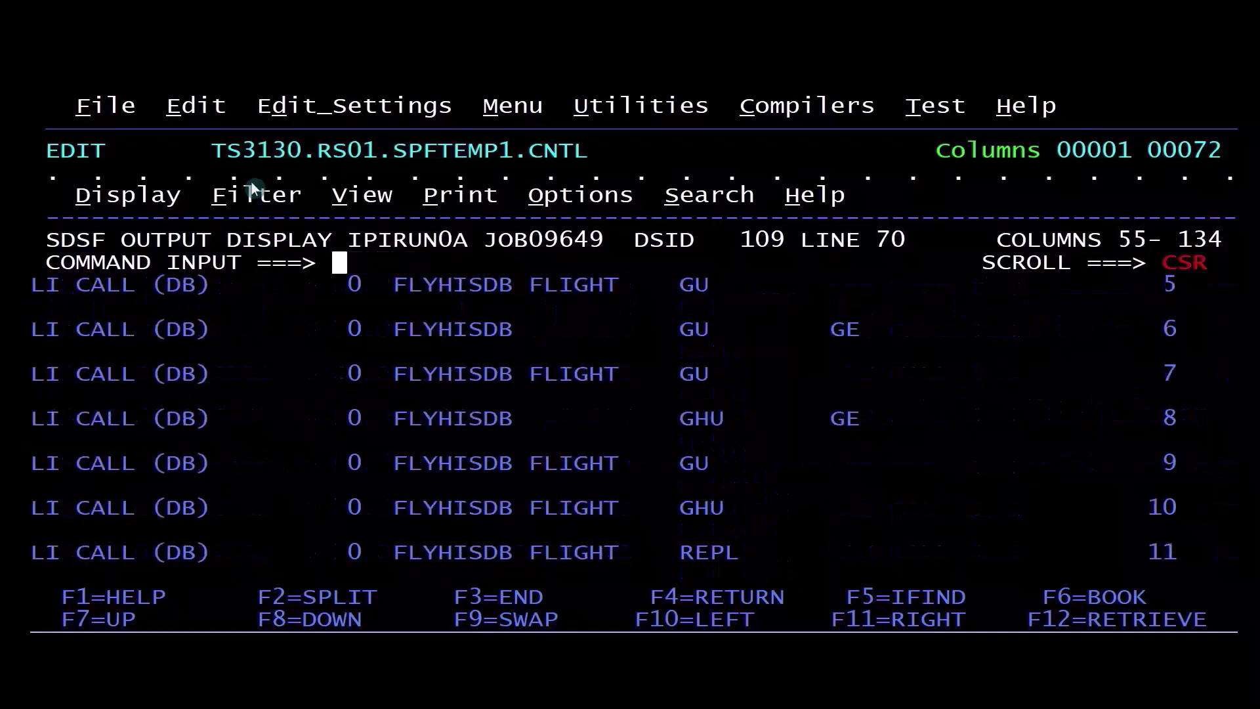
pyautogui.write('left')
pyautogui.press('Return')
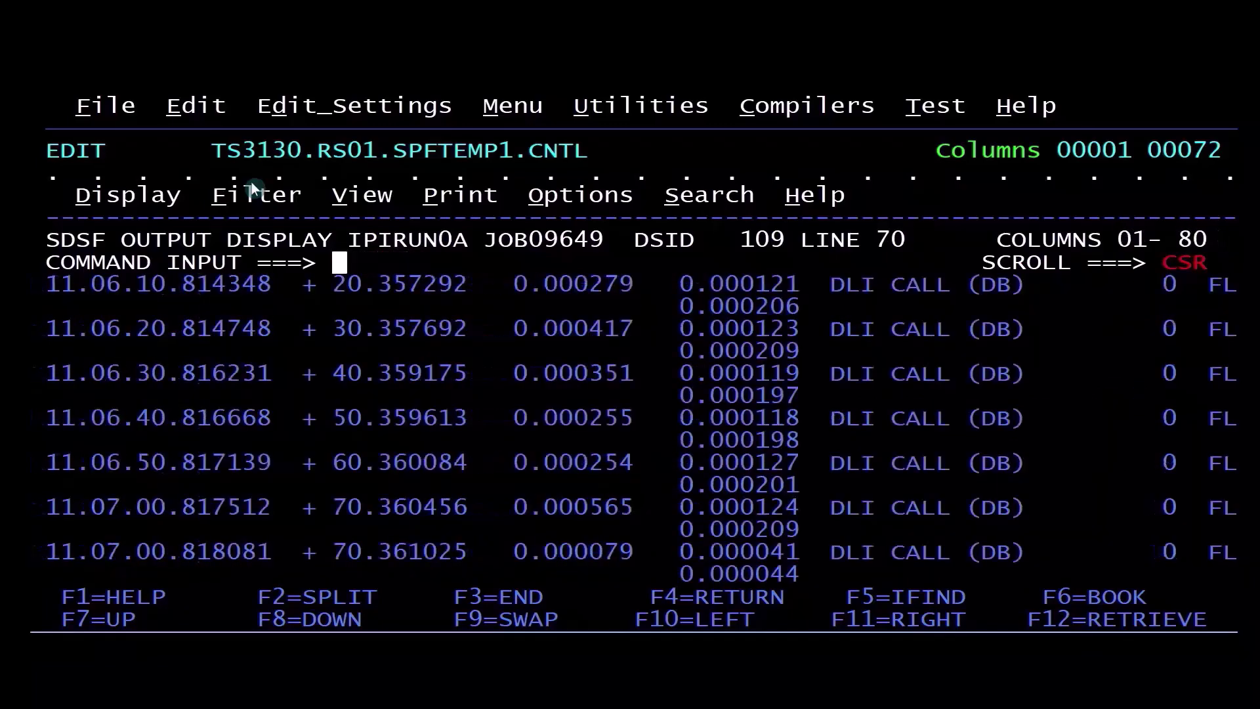
# Open the TRACE003 output and view the header of the level 3 ATF trace across its full width
pyautogui.press('F3')
pyautogui.write('s')
pyautogui.press('Return')
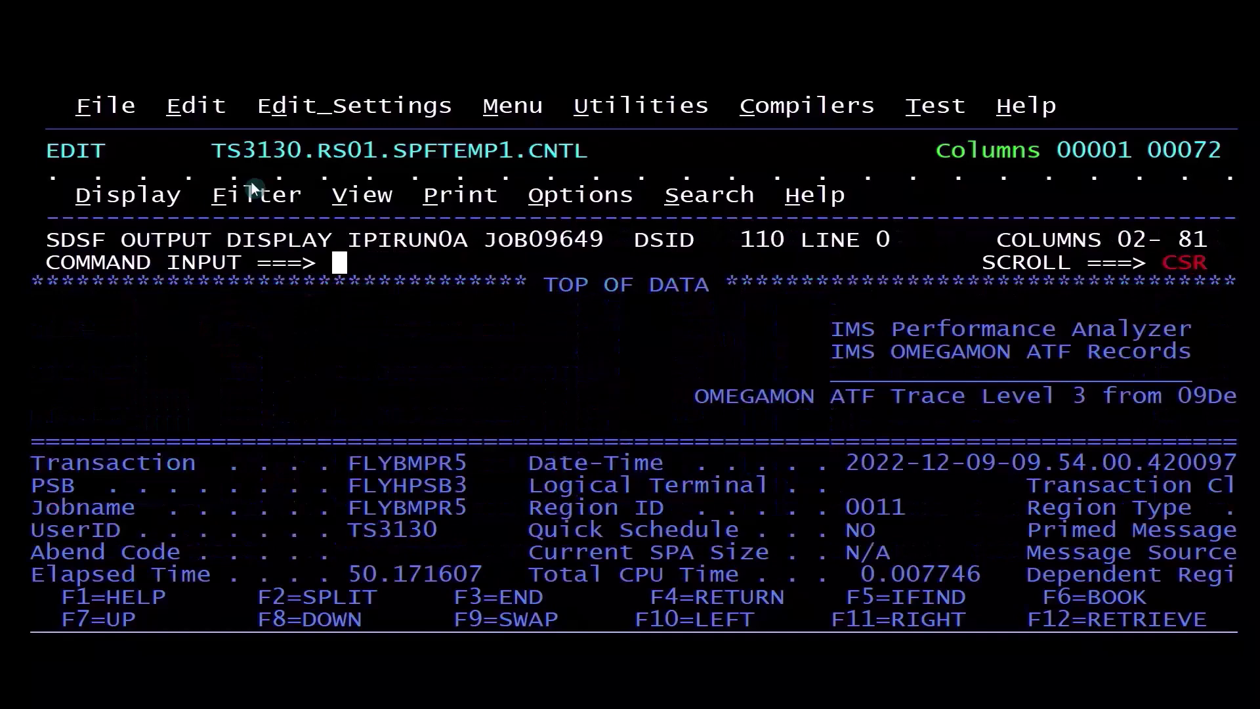
pyautogui.write('right')
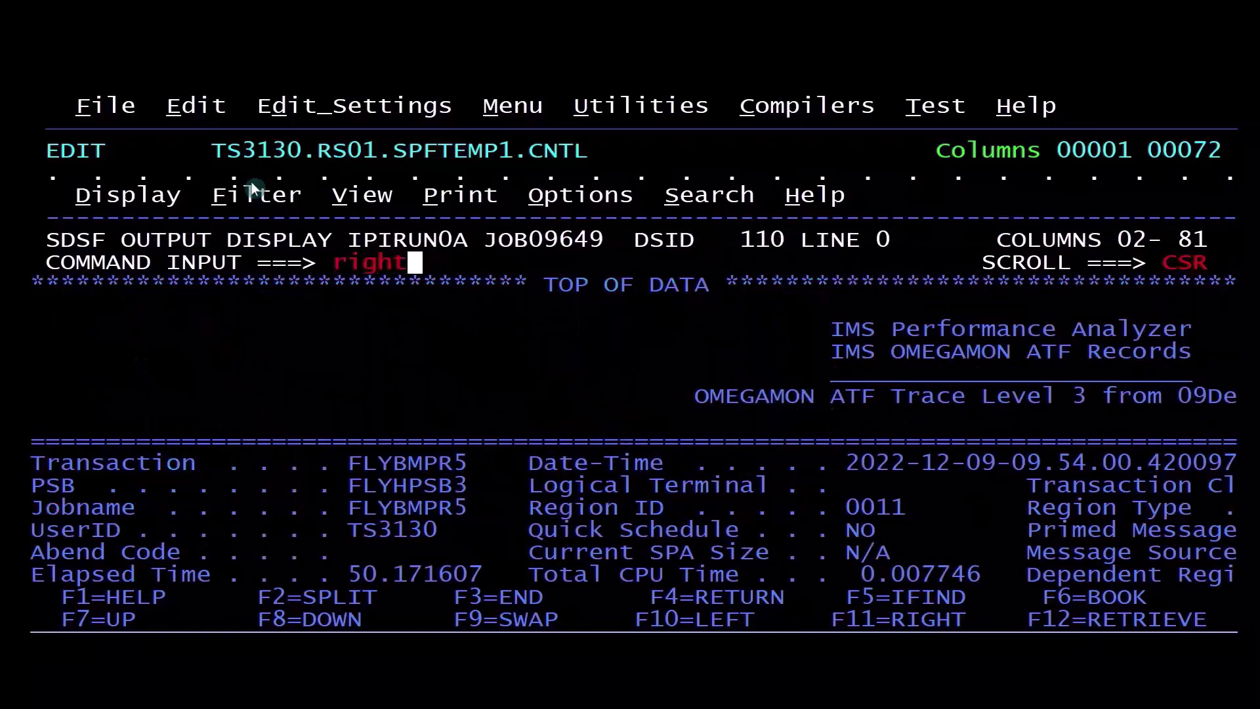
pyautogui.press('Return')
pyautogui.write('left')
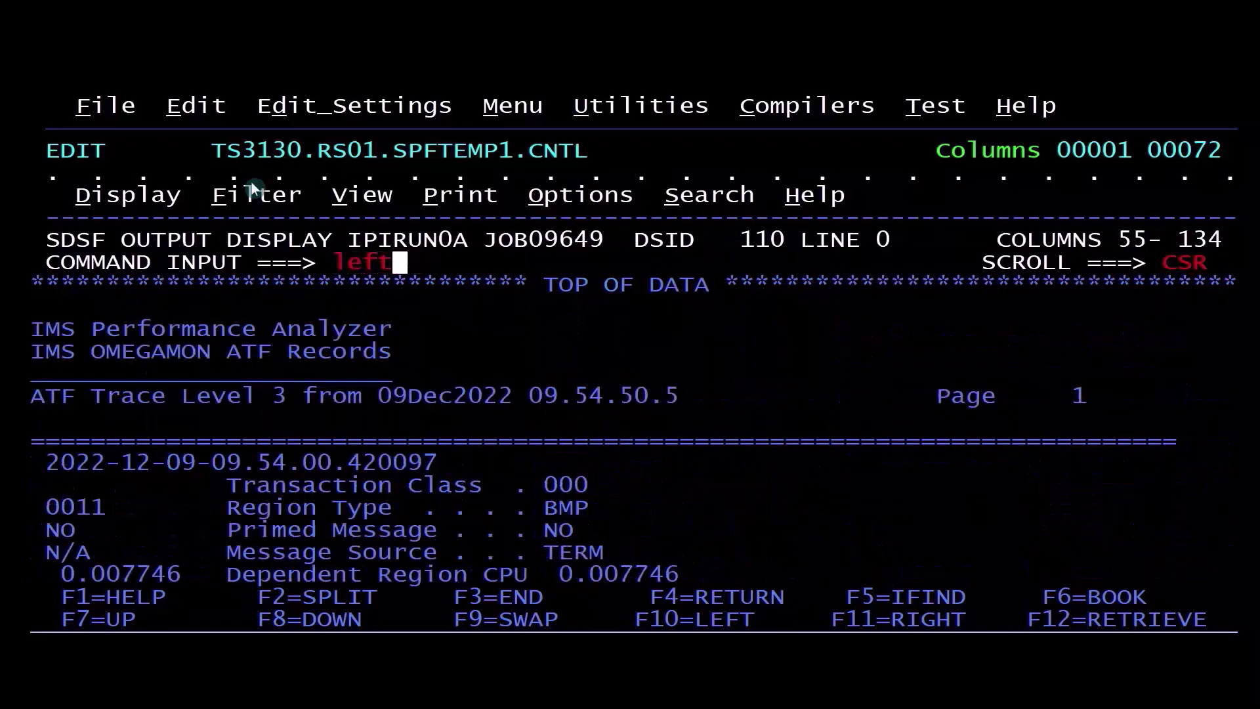
pyautogui.press('Return')
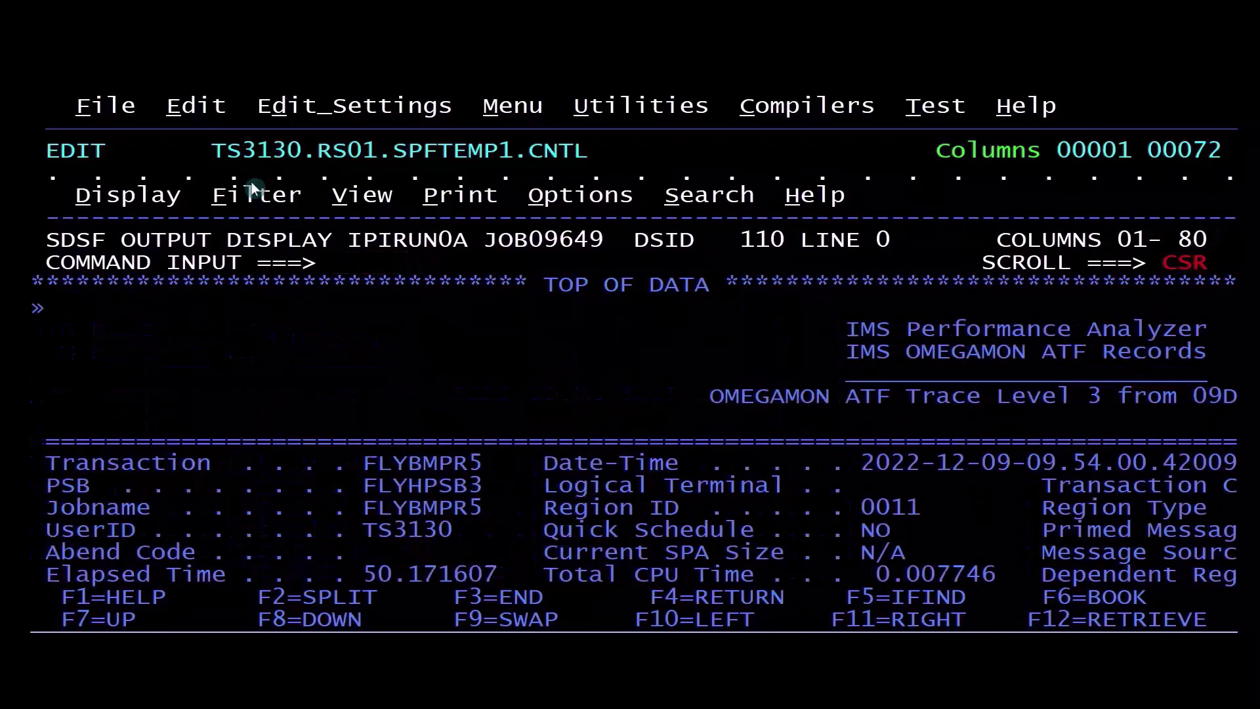
# View the CPU and elapsed time breakdown and first events of FLYBMPR5 in the level 3 trace across the full width
pyautogui.press('F8')
pyautogui.write('right')
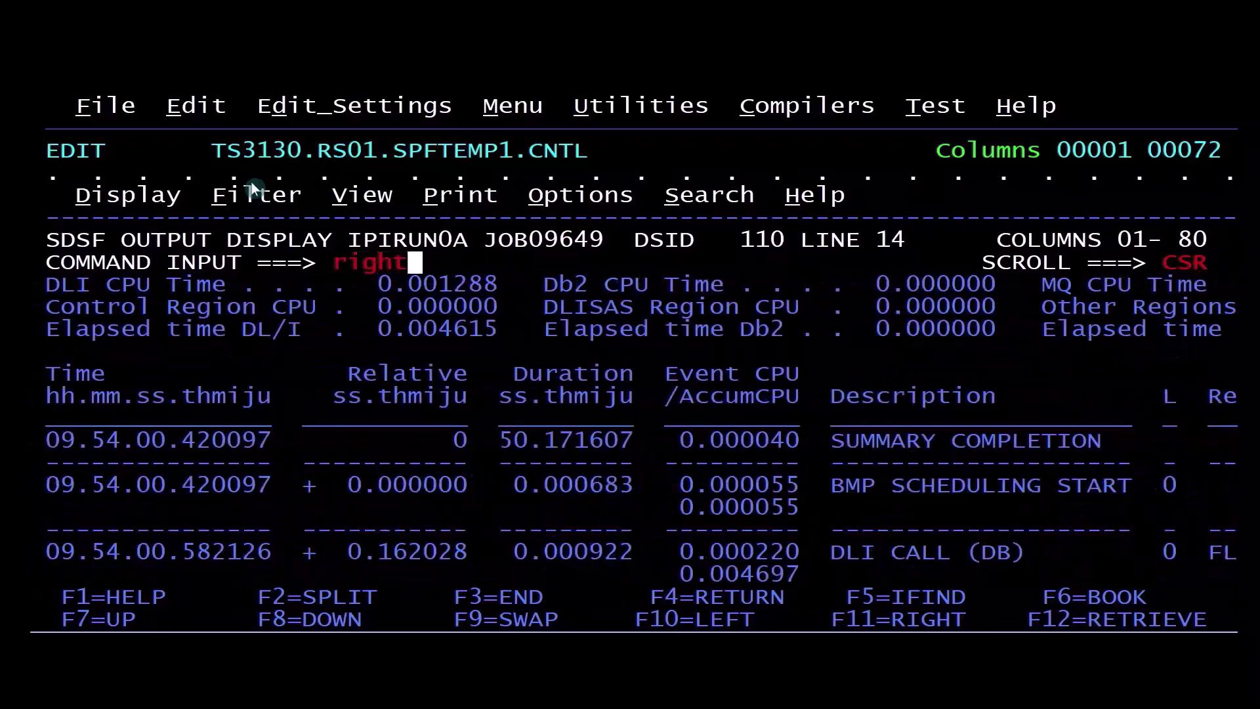
pyautogui.press('Return')
pyautogui.write('left')
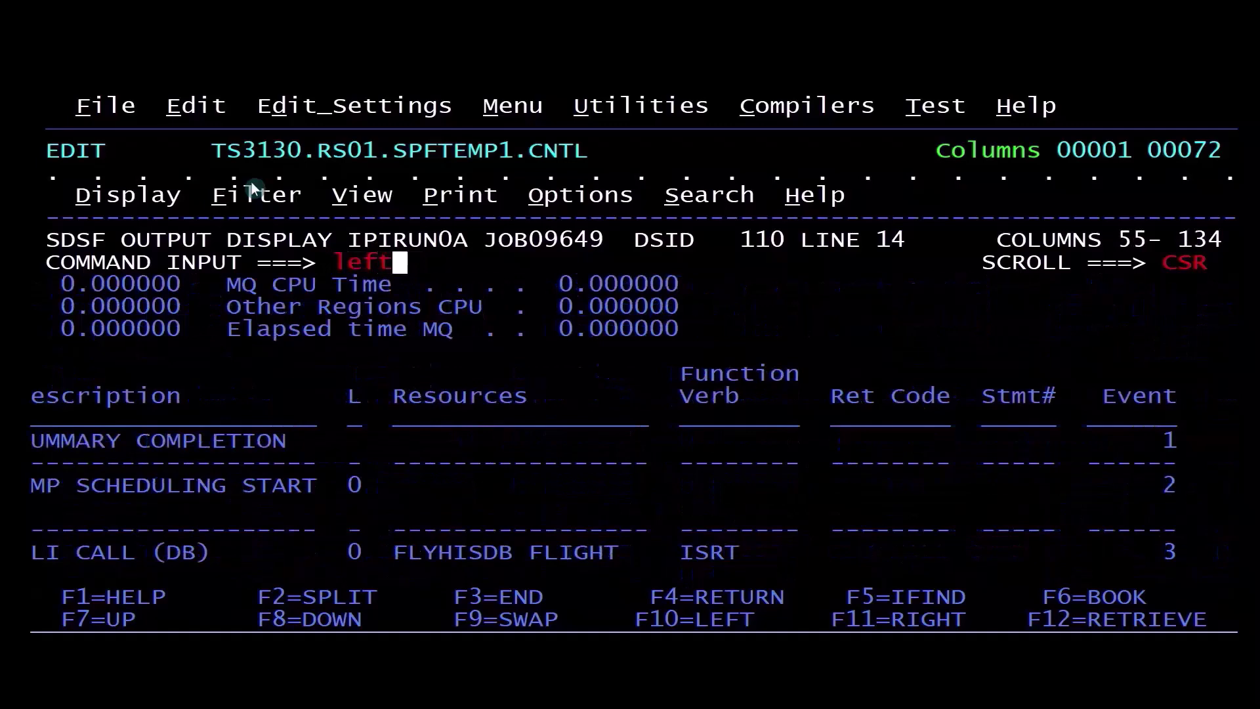
pyautogui.press('Return')
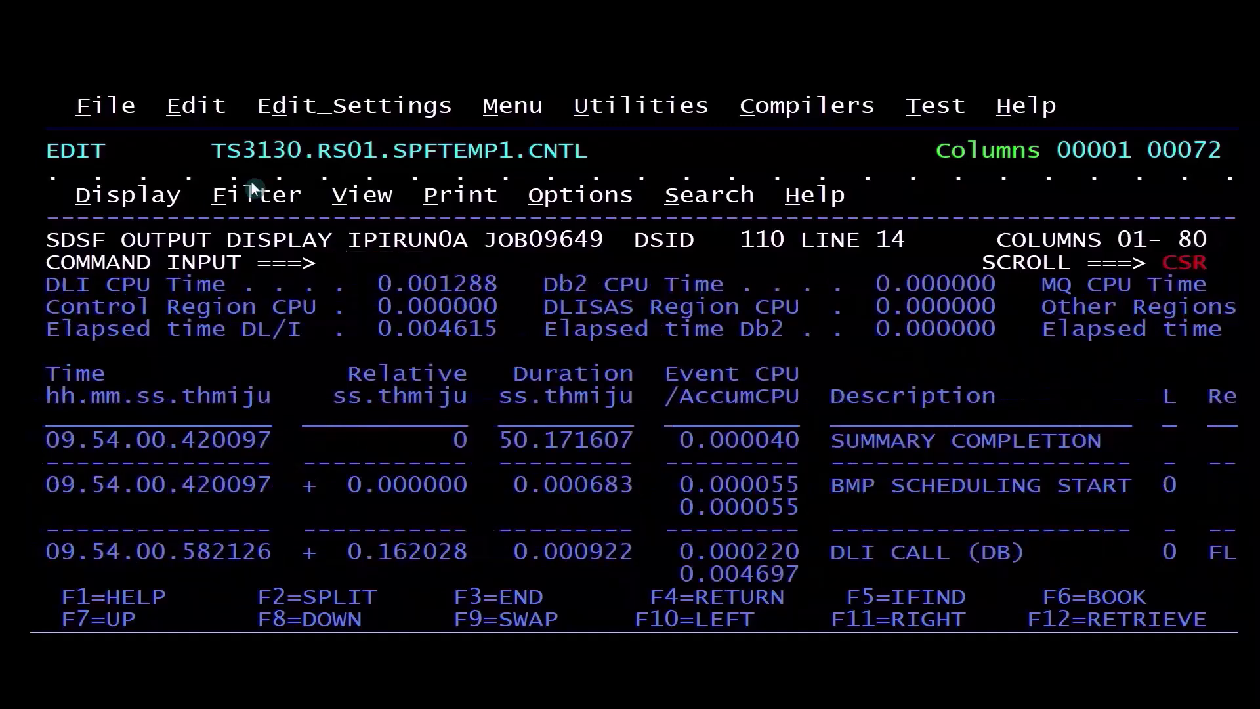
# Examine the KFBA, IOArea and UnqSSA data of the first DLI database calls in hexadecimal and character form
pyautogui.press('F8')
pyautogui.write('right')
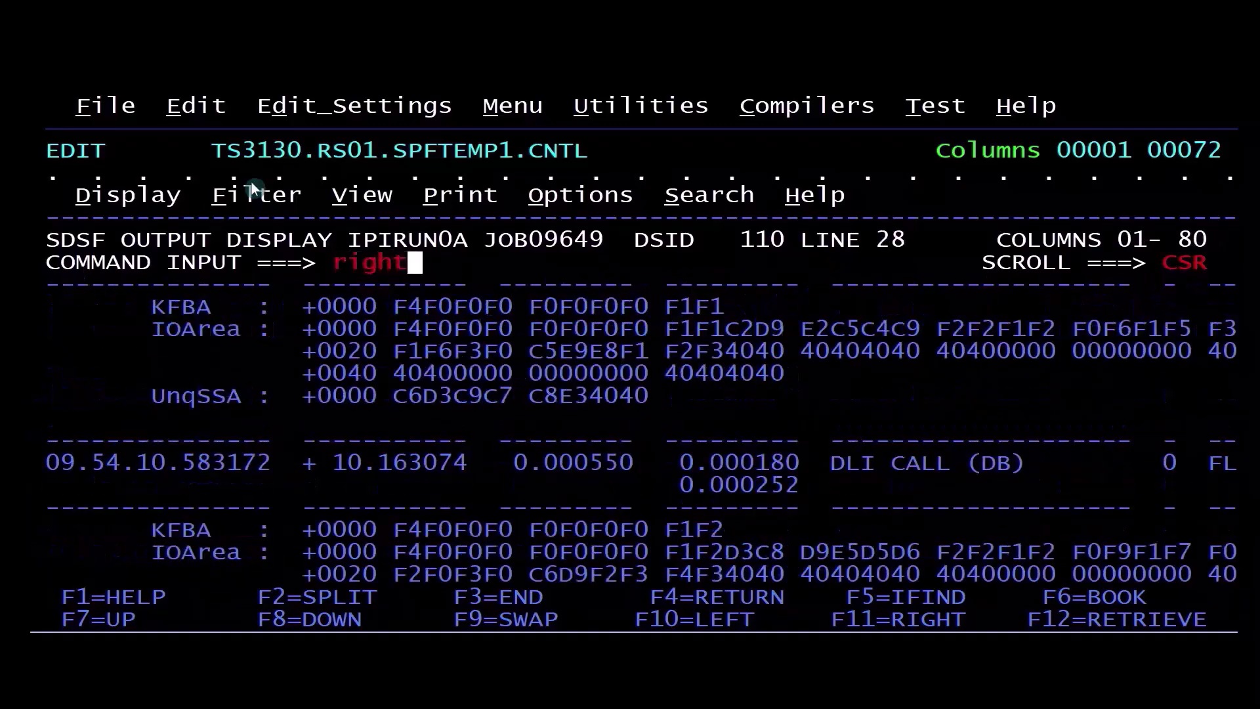
pyautogui.press('Return')
pyautogui.write('left')
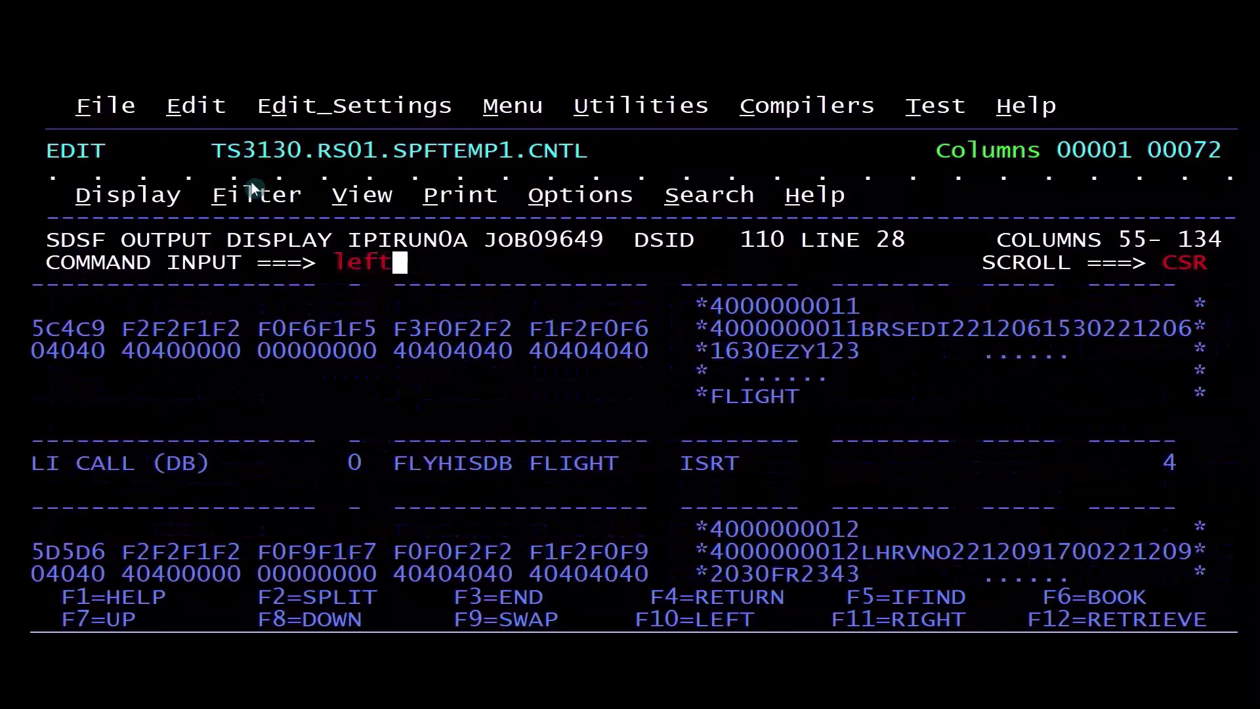
pyautogui.press('Return')
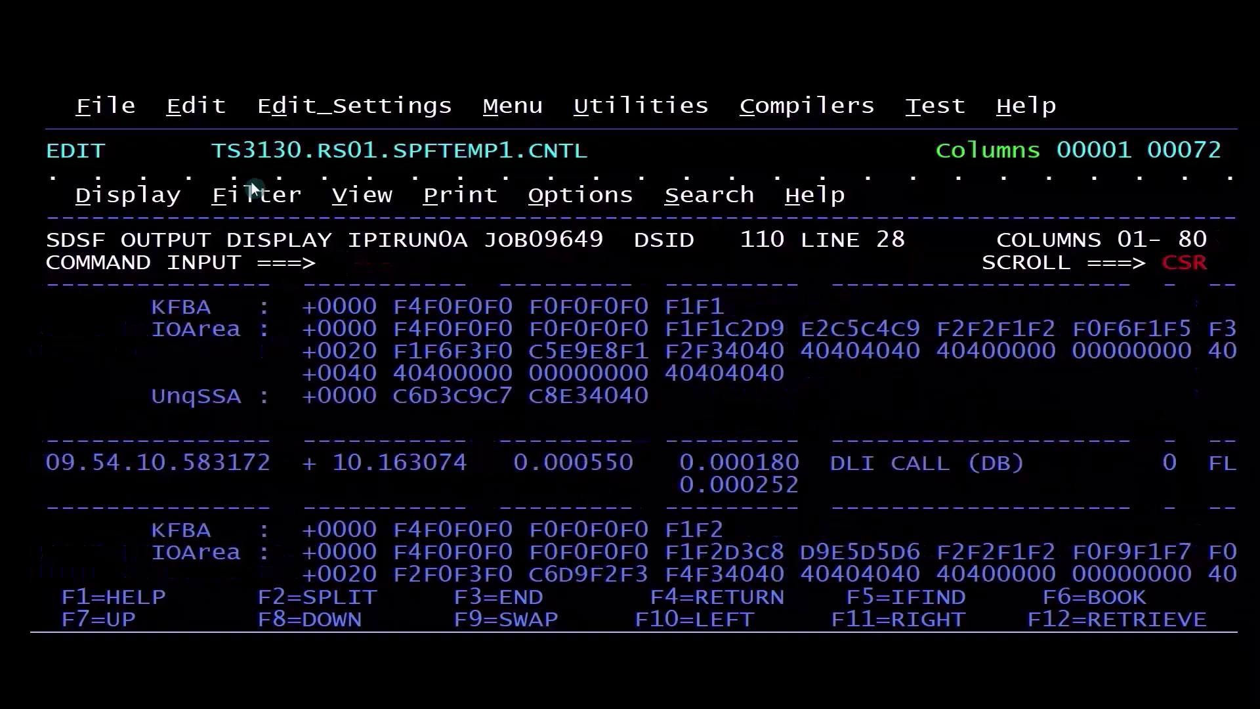
pyautogui.press('F8')
pyautogui.press('F11')
pyautogui.write('left')
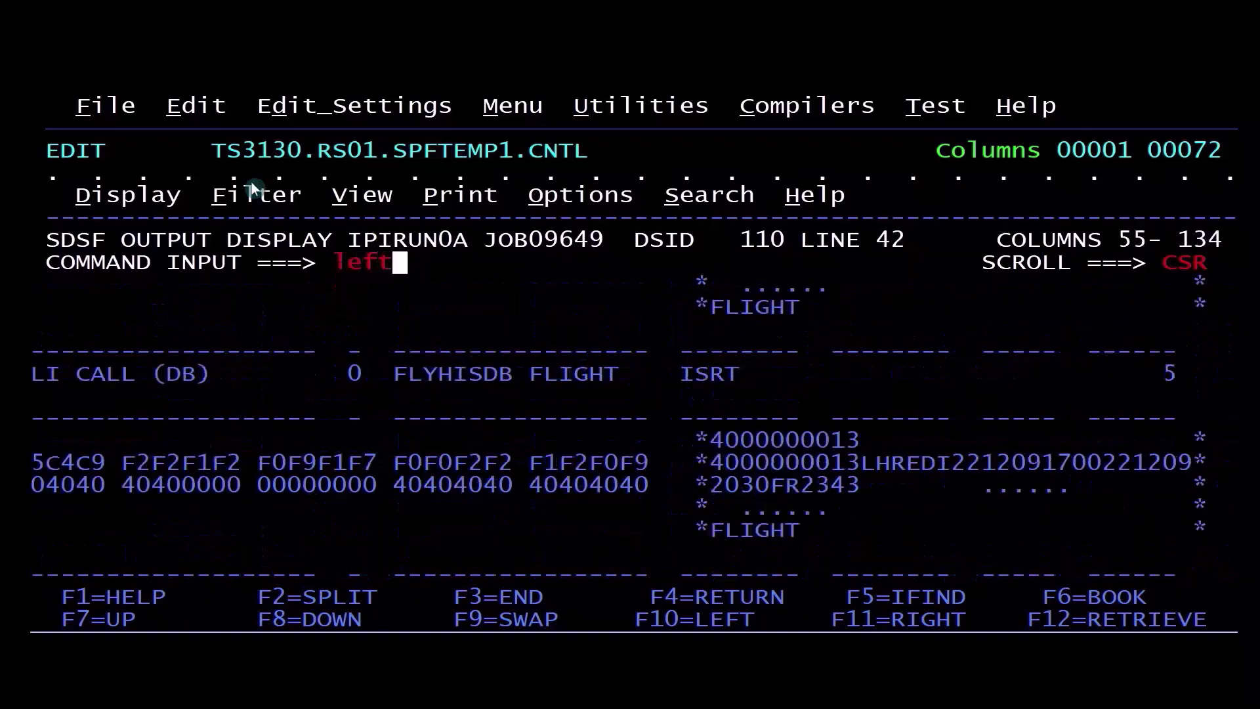
pyautogui.press('Return')
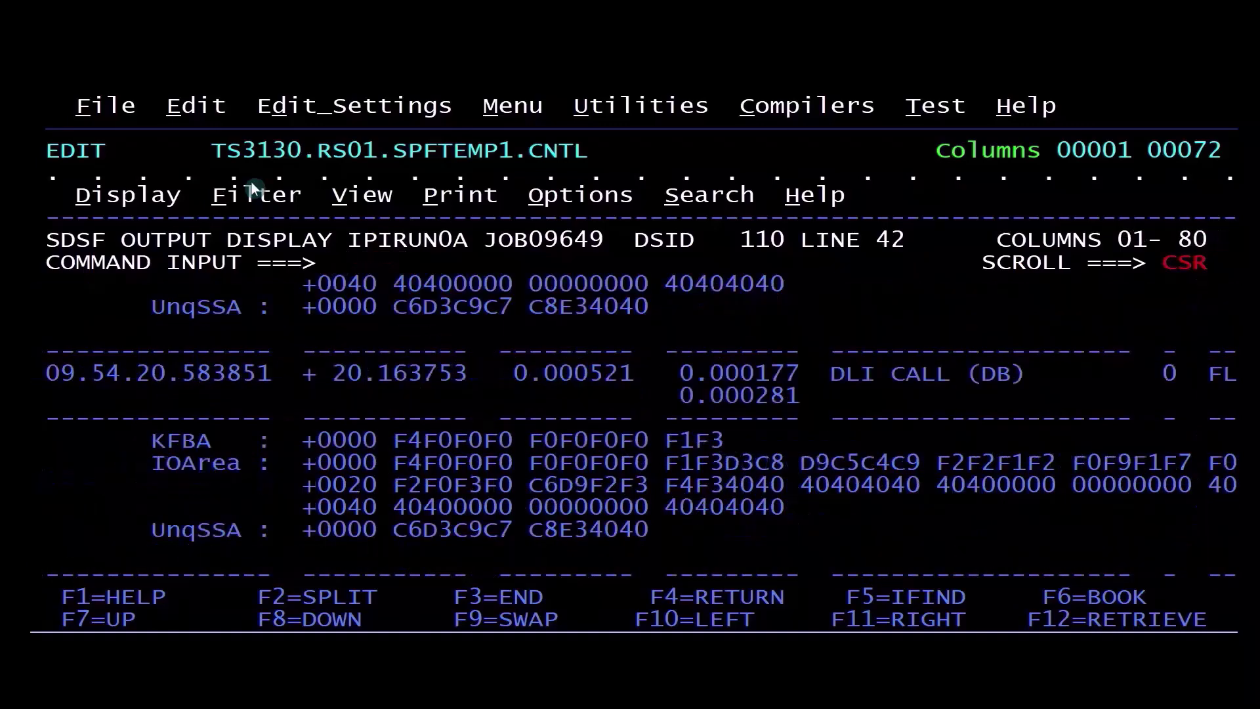
# Review the remaining FLYBMPR5 database calls in the level 3 trace, up to the first VSAM IWAIT event, across the full width
pyautogui.press('F8')
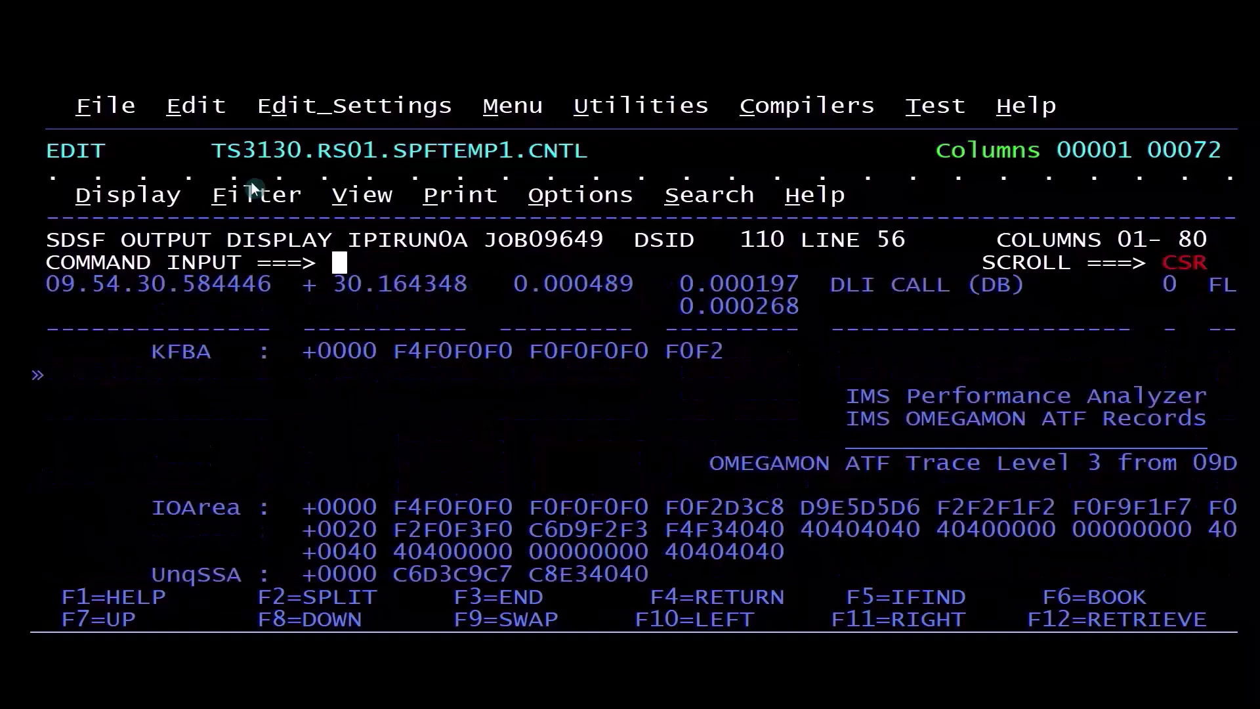
pyautogui.press('F8')
pyautogui.write('right')
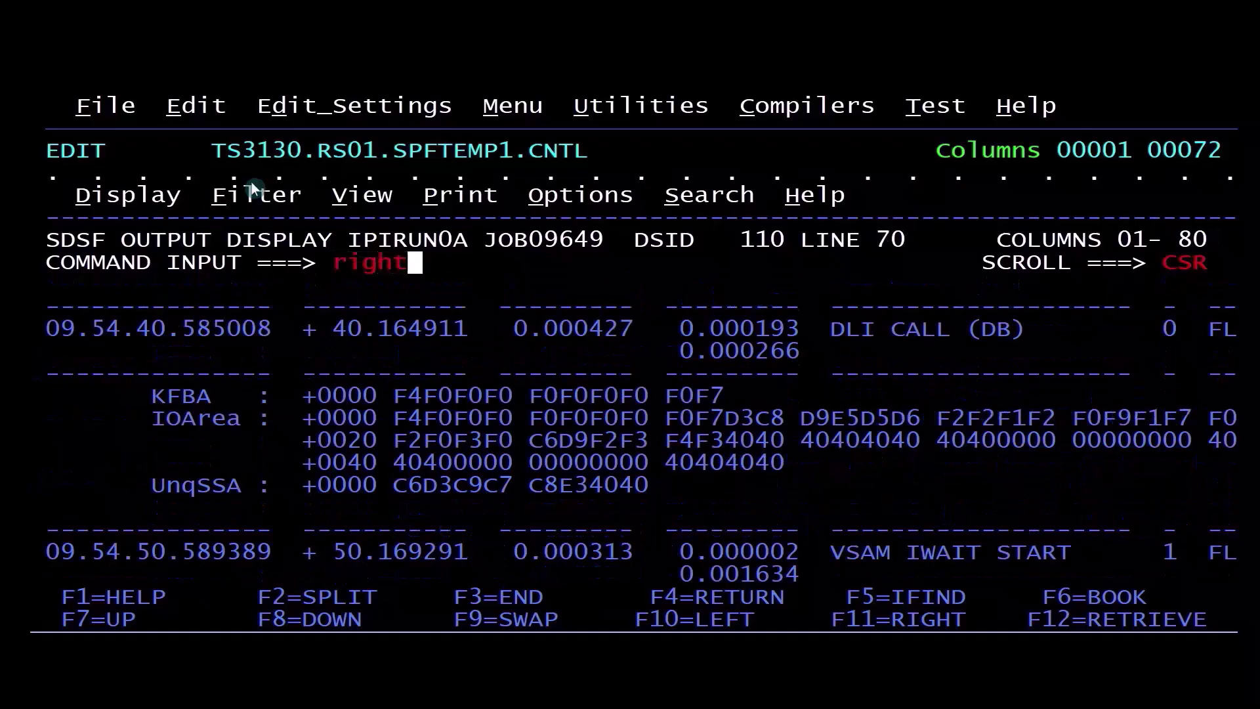
pyautogui.press('Return')
pyautogui.write('left')
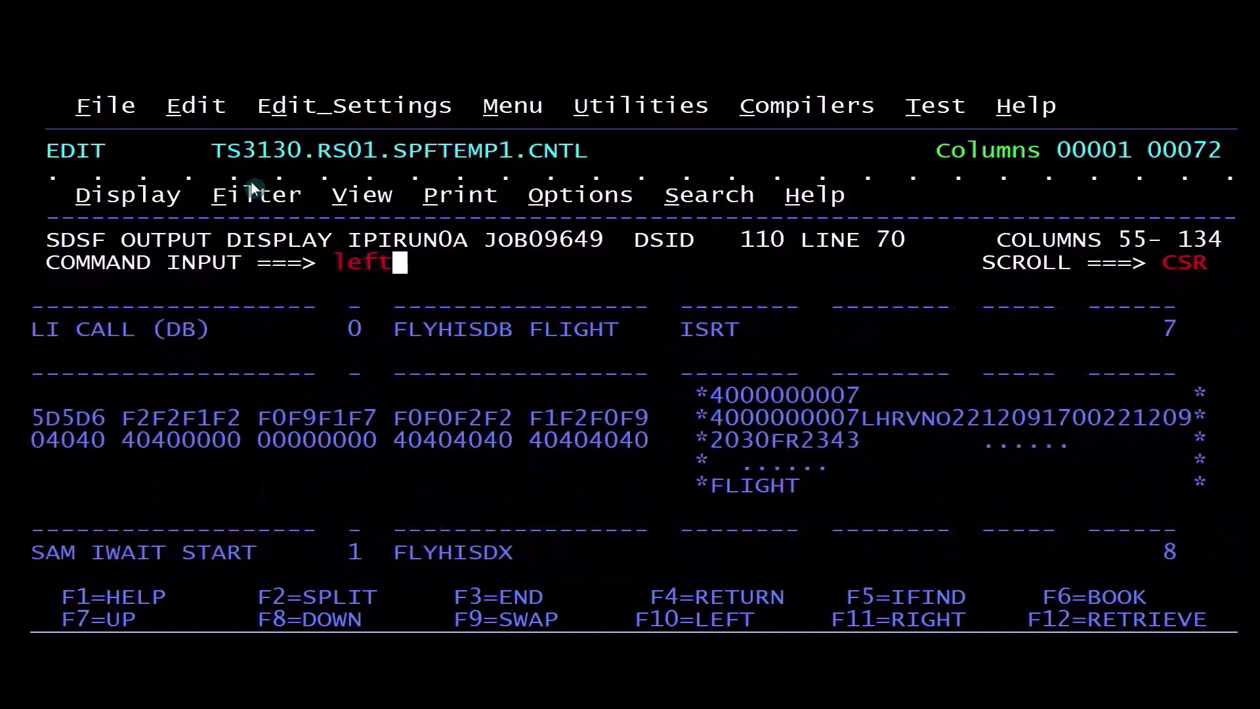
pyautogui.press('Return')
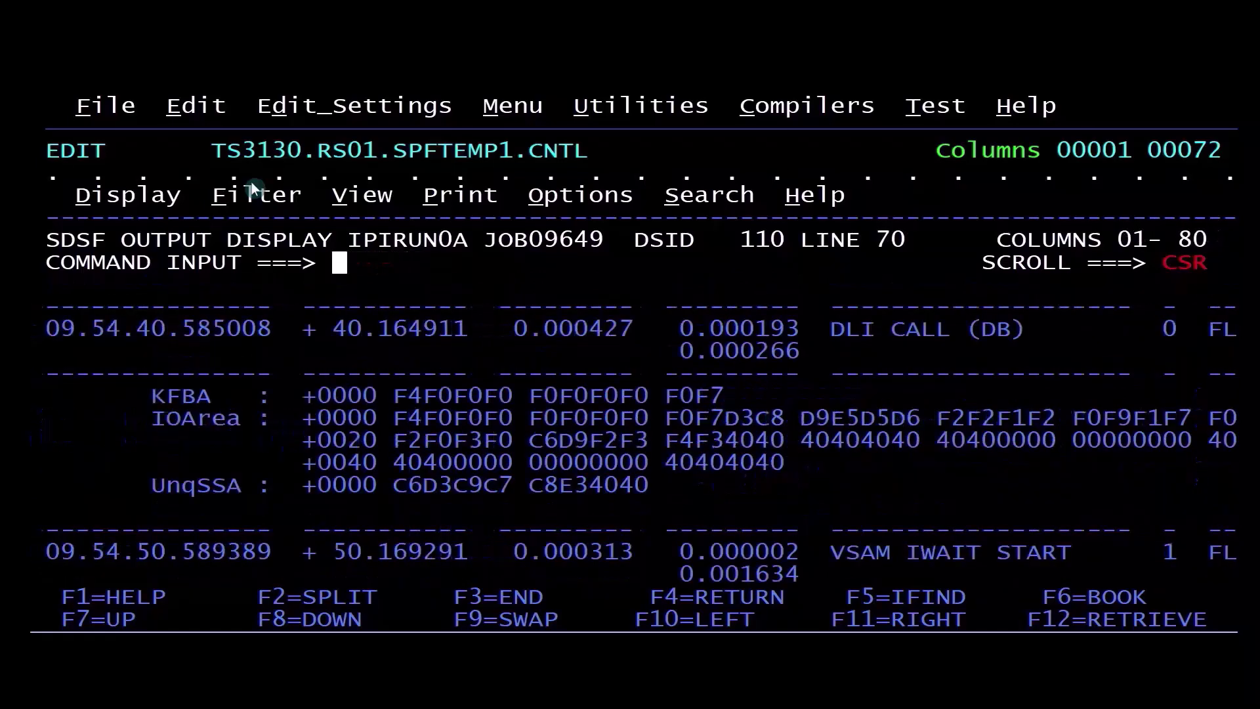
# Review the closing FLYBMPR5 events through BMP termination across the full width, and return to the job's output data set list
pyautogui.press('F8')
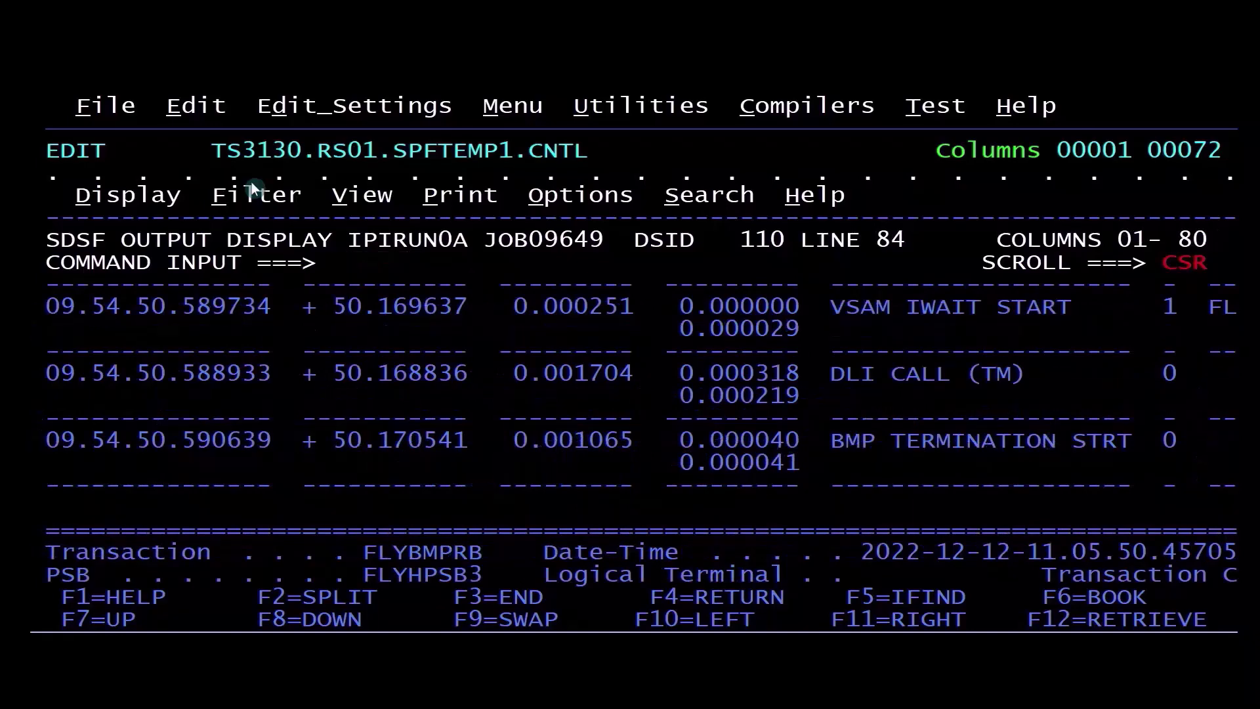
pyautogui.write('right')
pyautogui.press('Return')
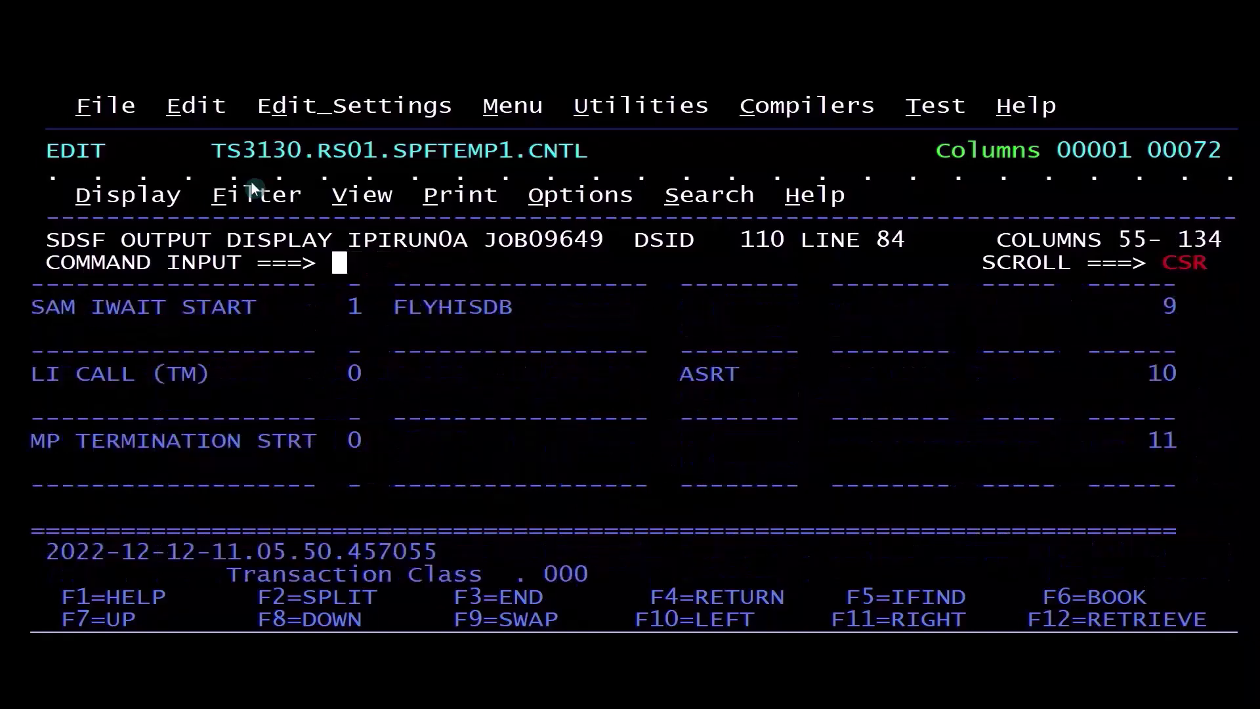
pyautogui.write('left')
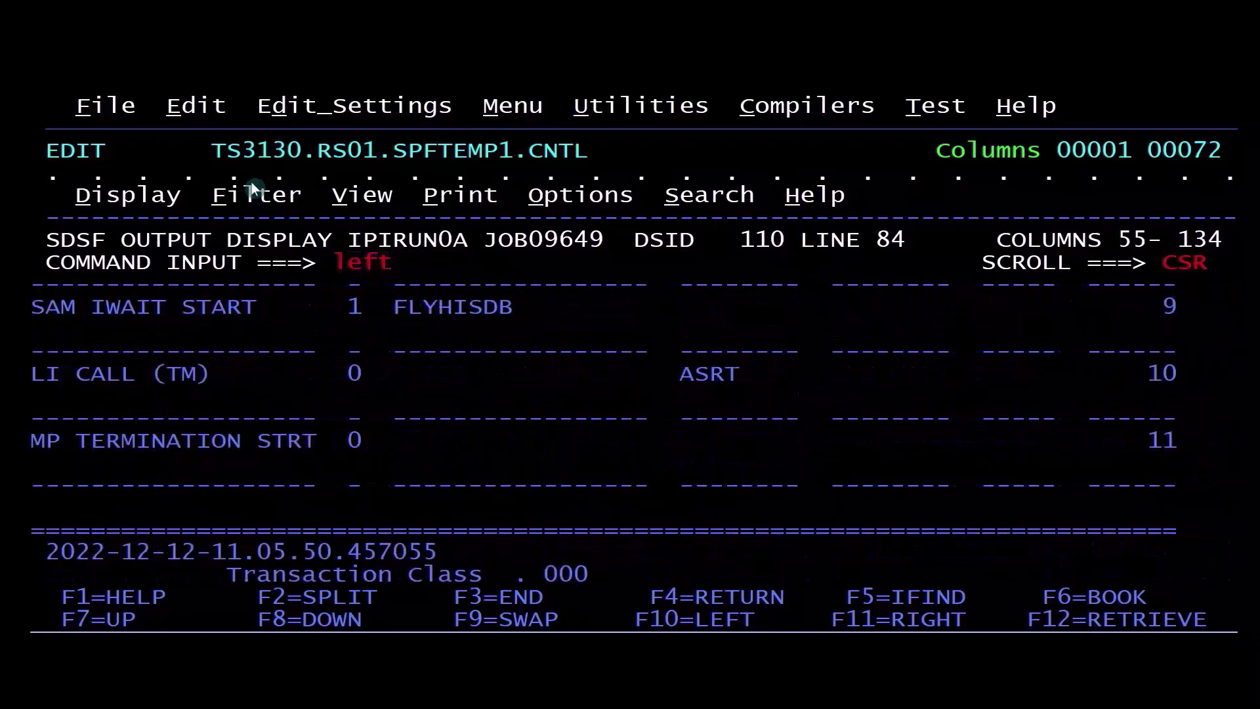
pyautogui.press('Return')
pyautogui.press('F3')
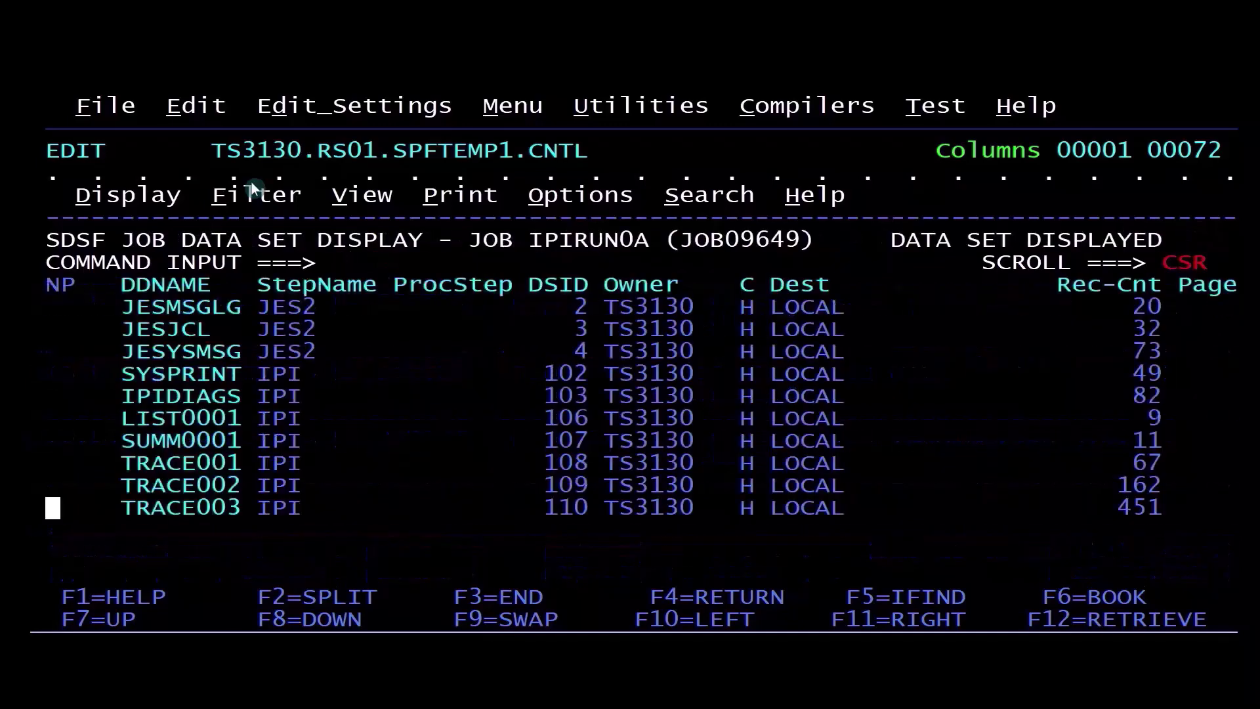